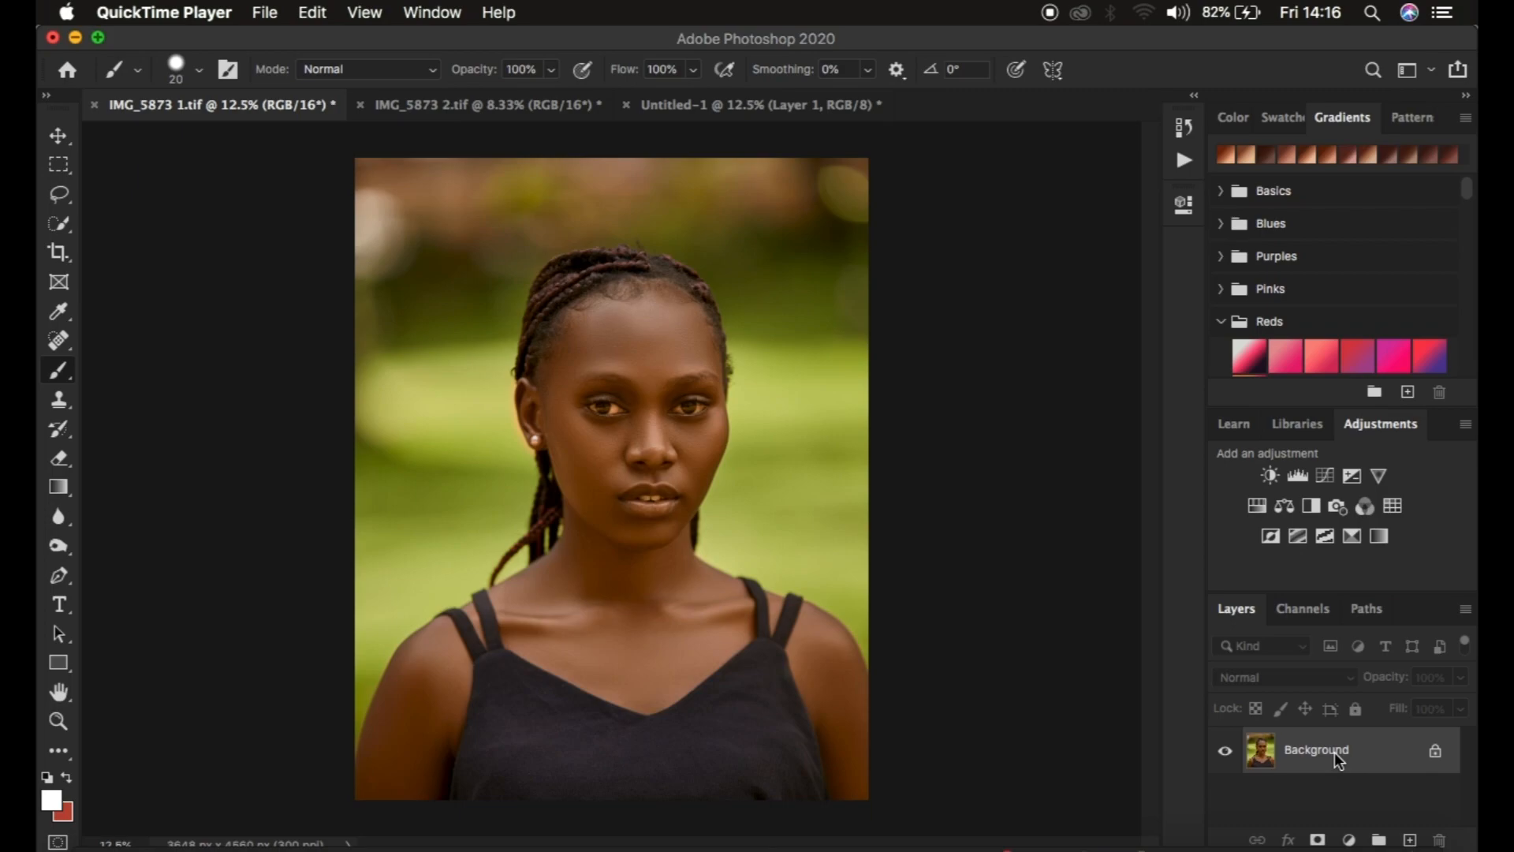
Duplicate the Background layer and open the Camera Raw Filter on the copy
click(1336, 761)
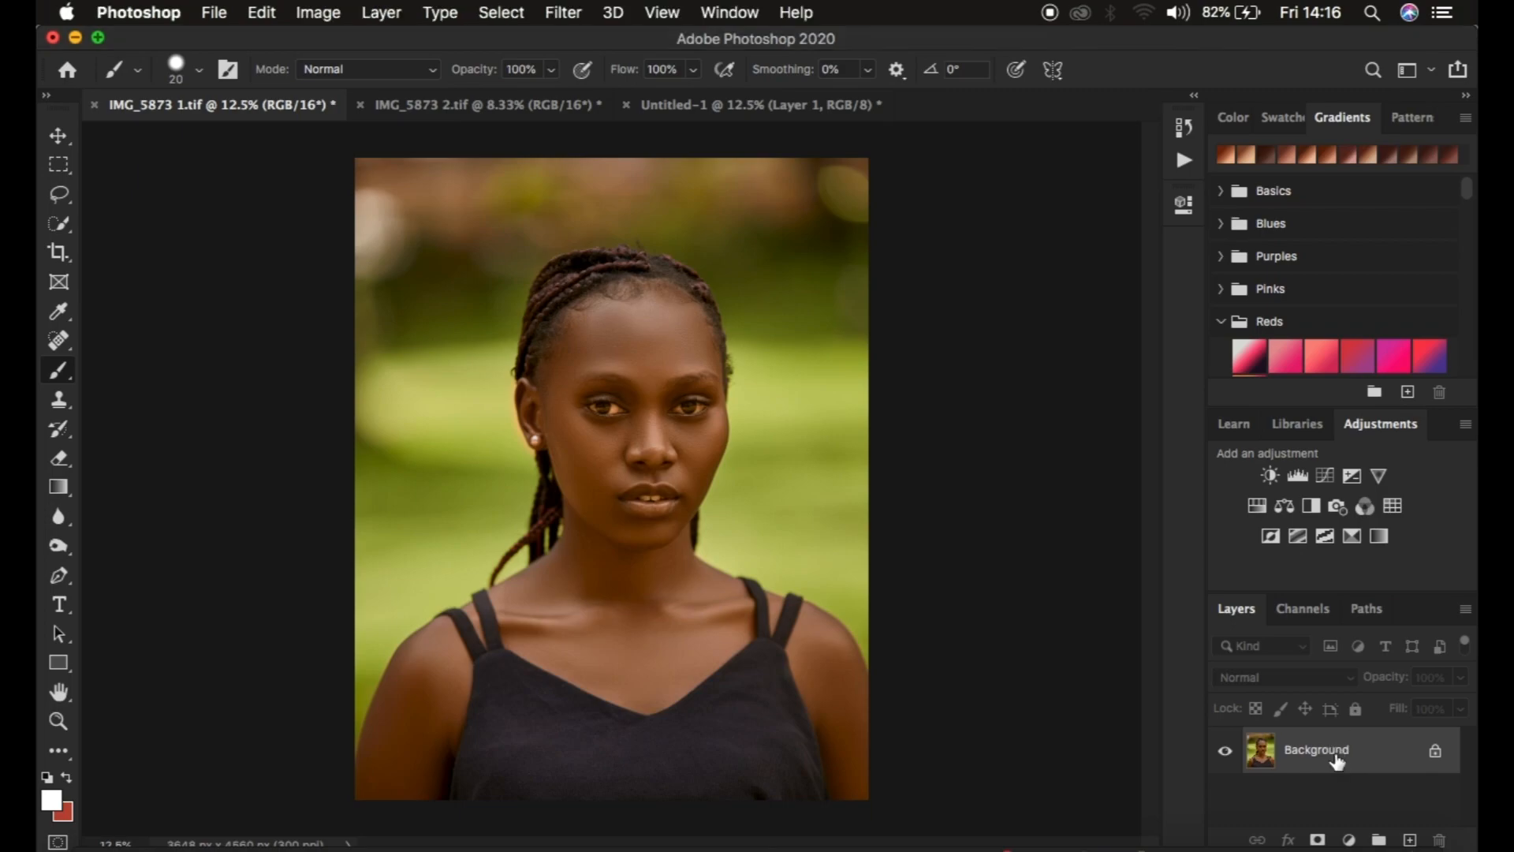
key(super+j)
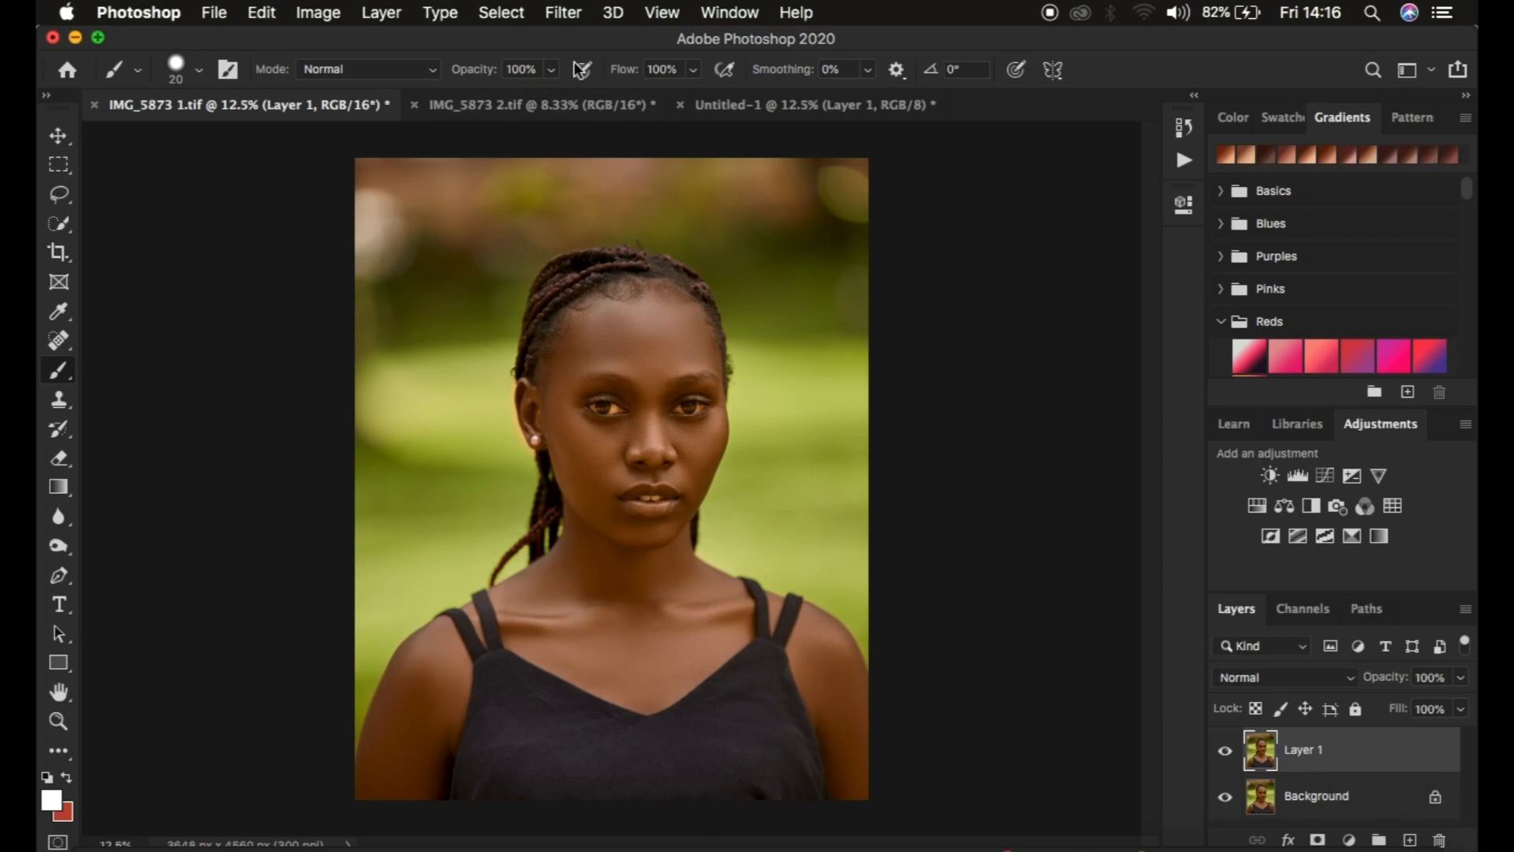
click(560, 9)
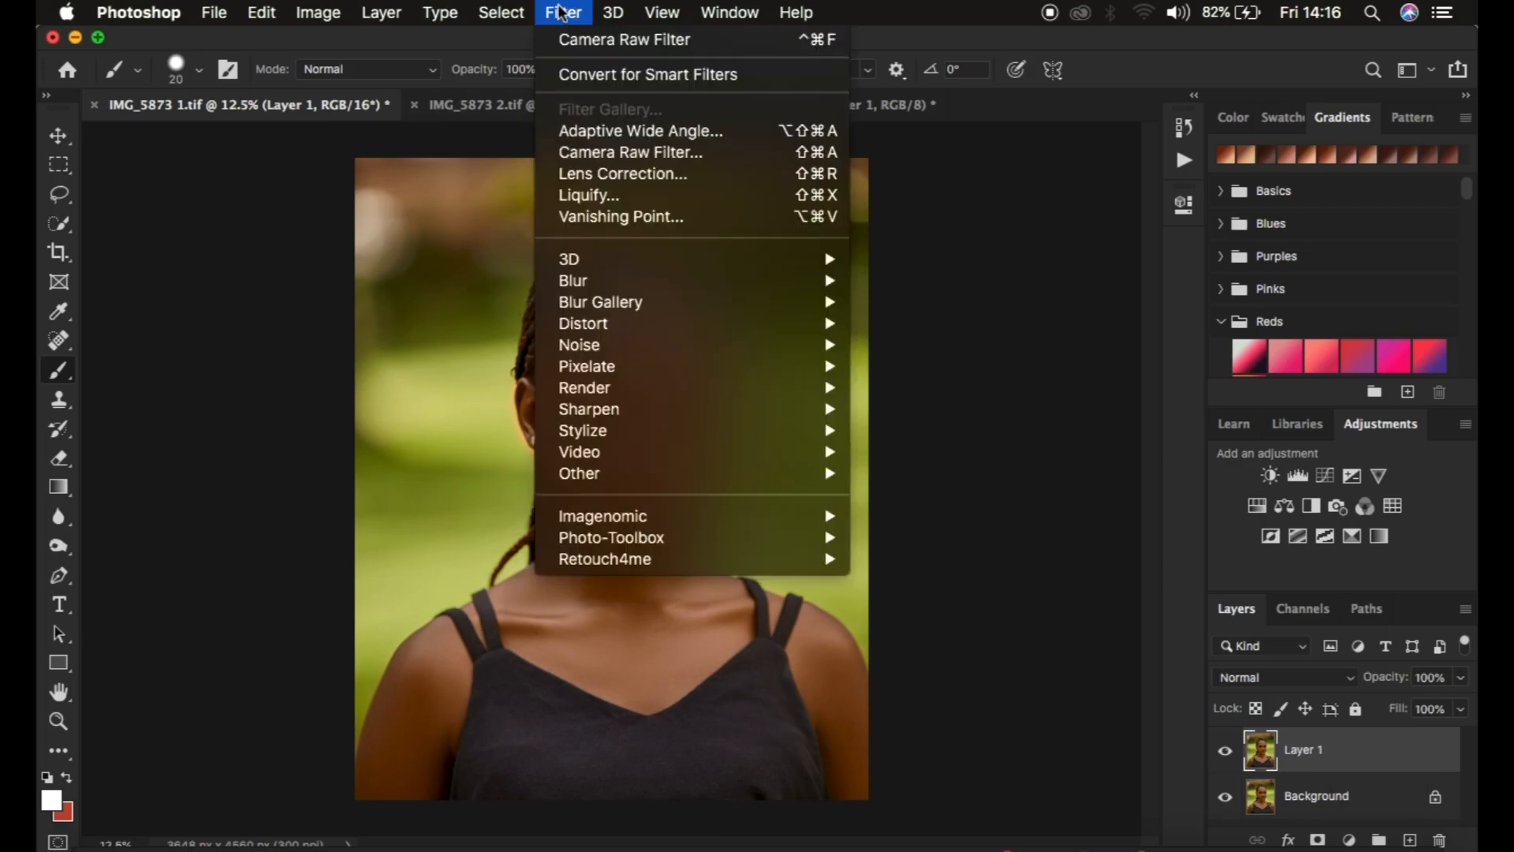
click(631, 152)
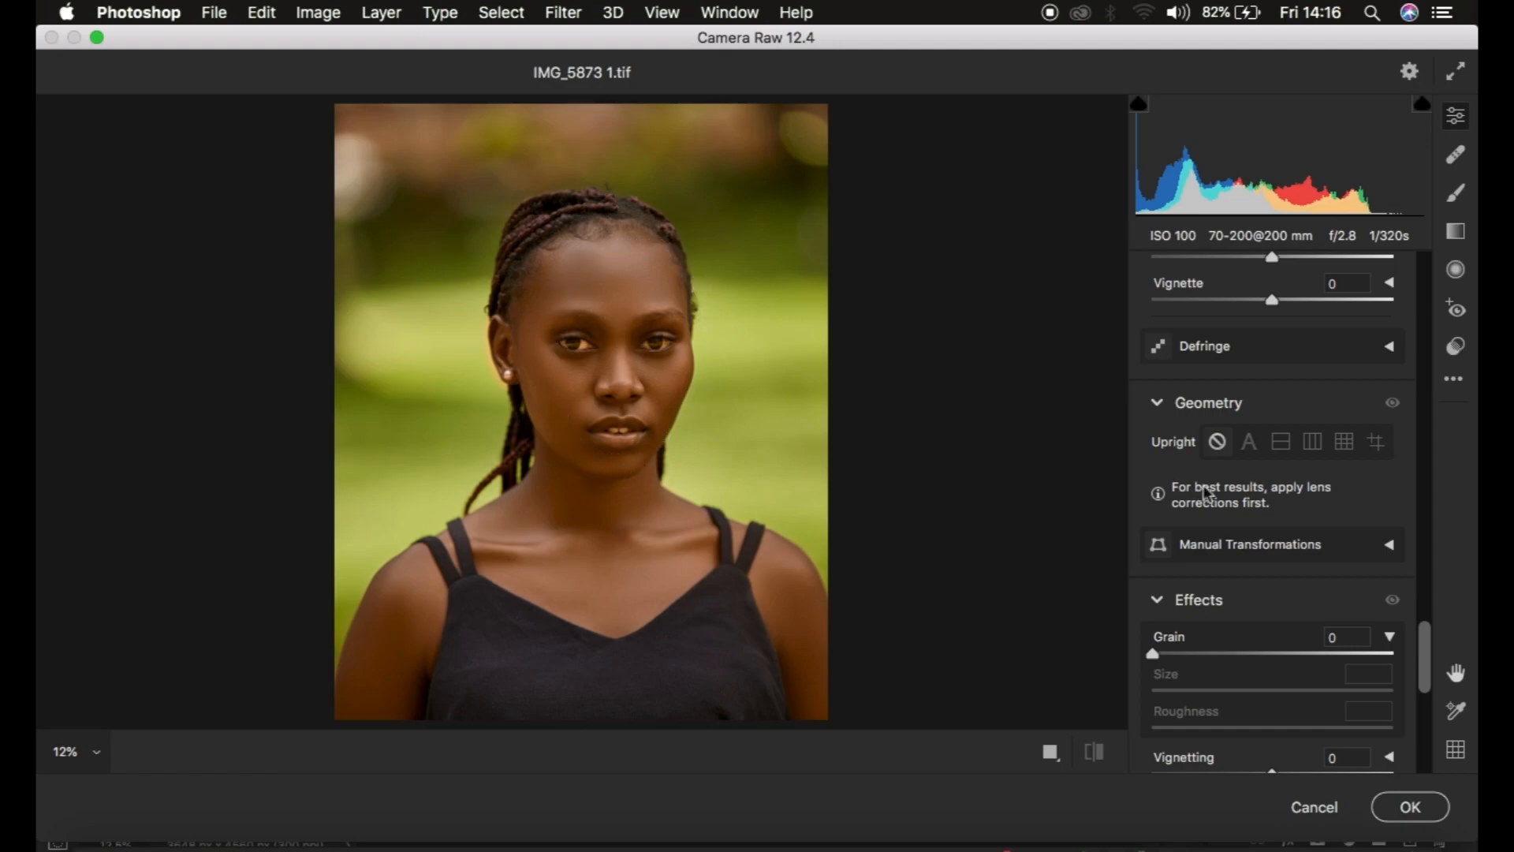
Set the Oranges luminance to -28 in the Color Mixer
scroll(1274, 503, up, 5)
scroll(1275, 509, up, 10)
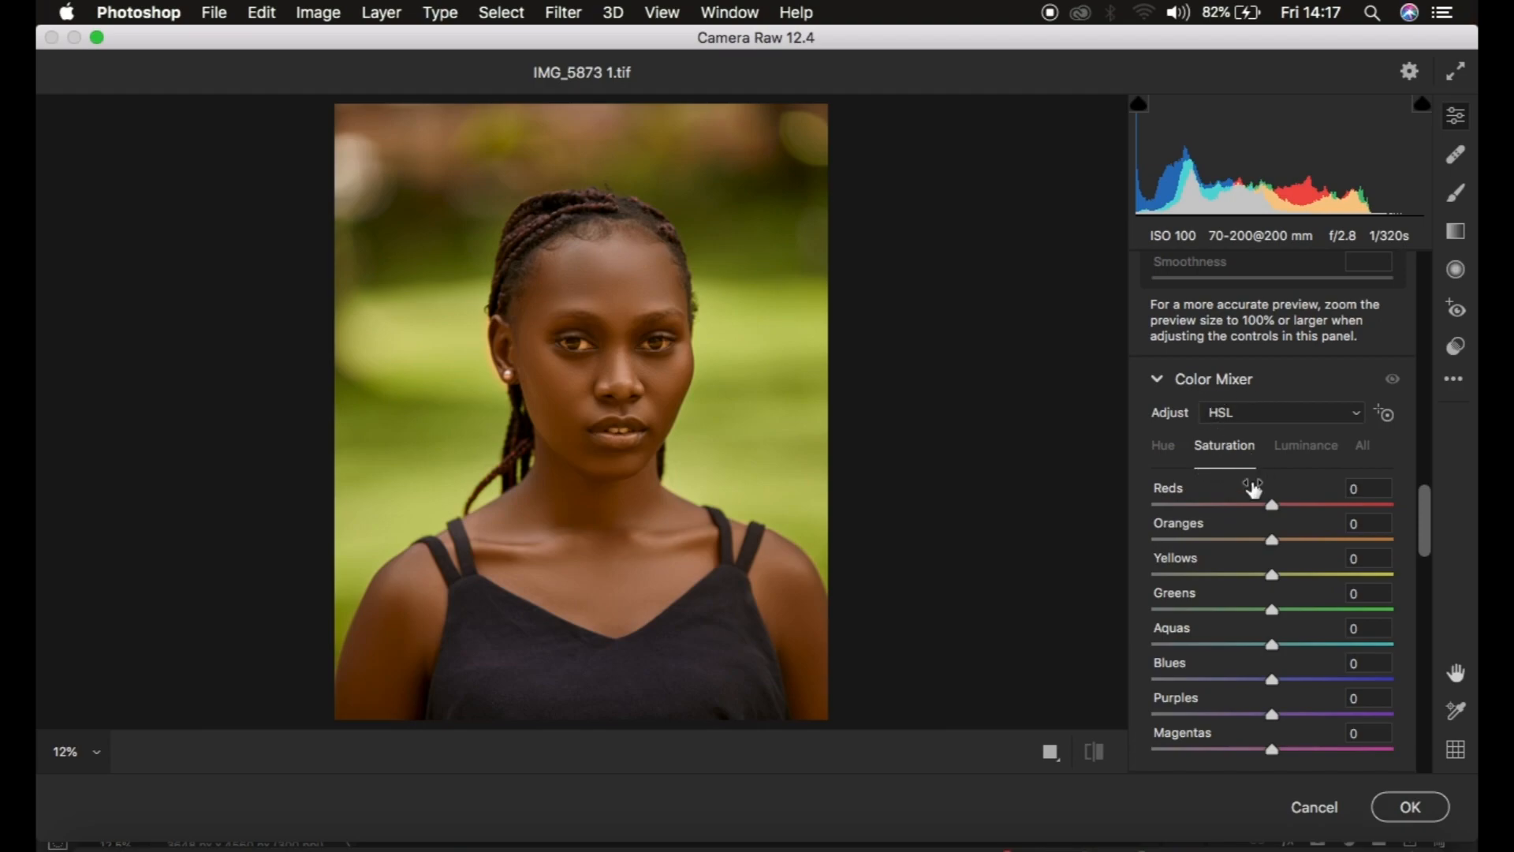
click(1302, 451)
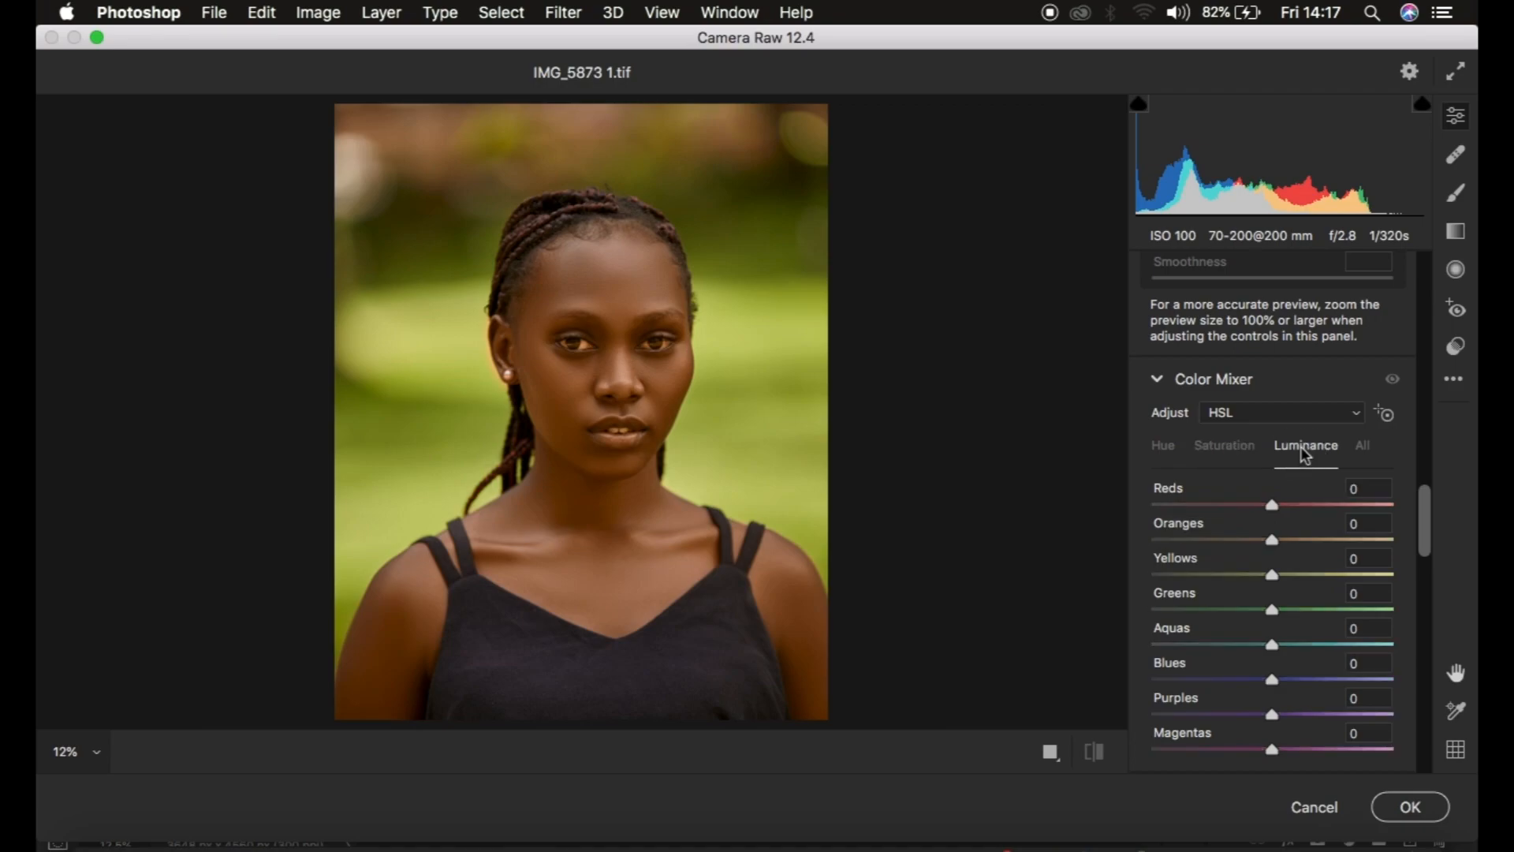
click(1271, 543)
drag(1271, 542, 1239, 575)
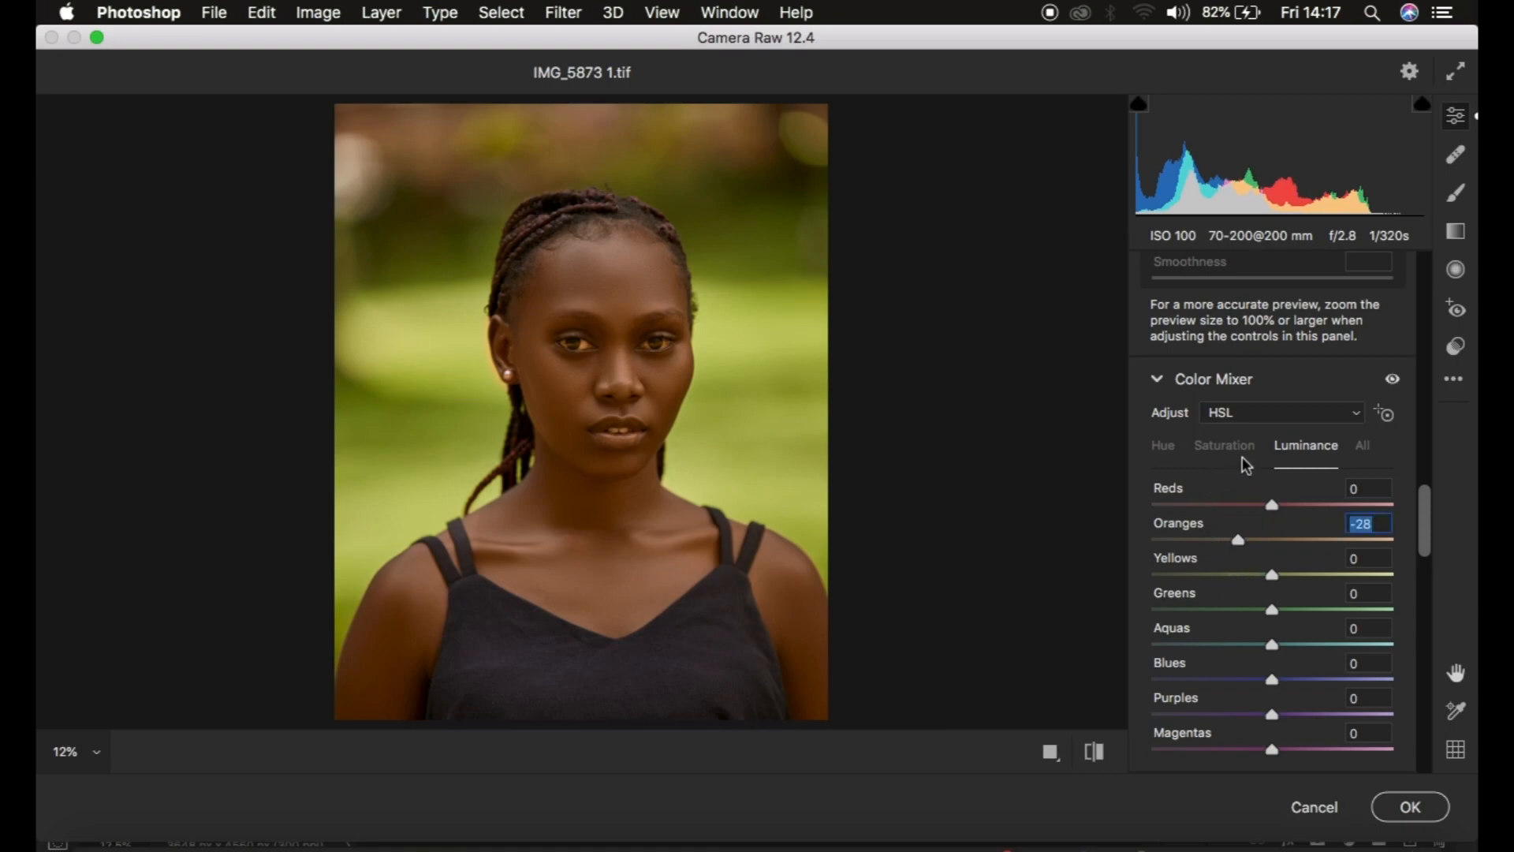
Shift the Color Mixer hue of the Greens to +58 and of the Yellows to +47
click(1164, 446)
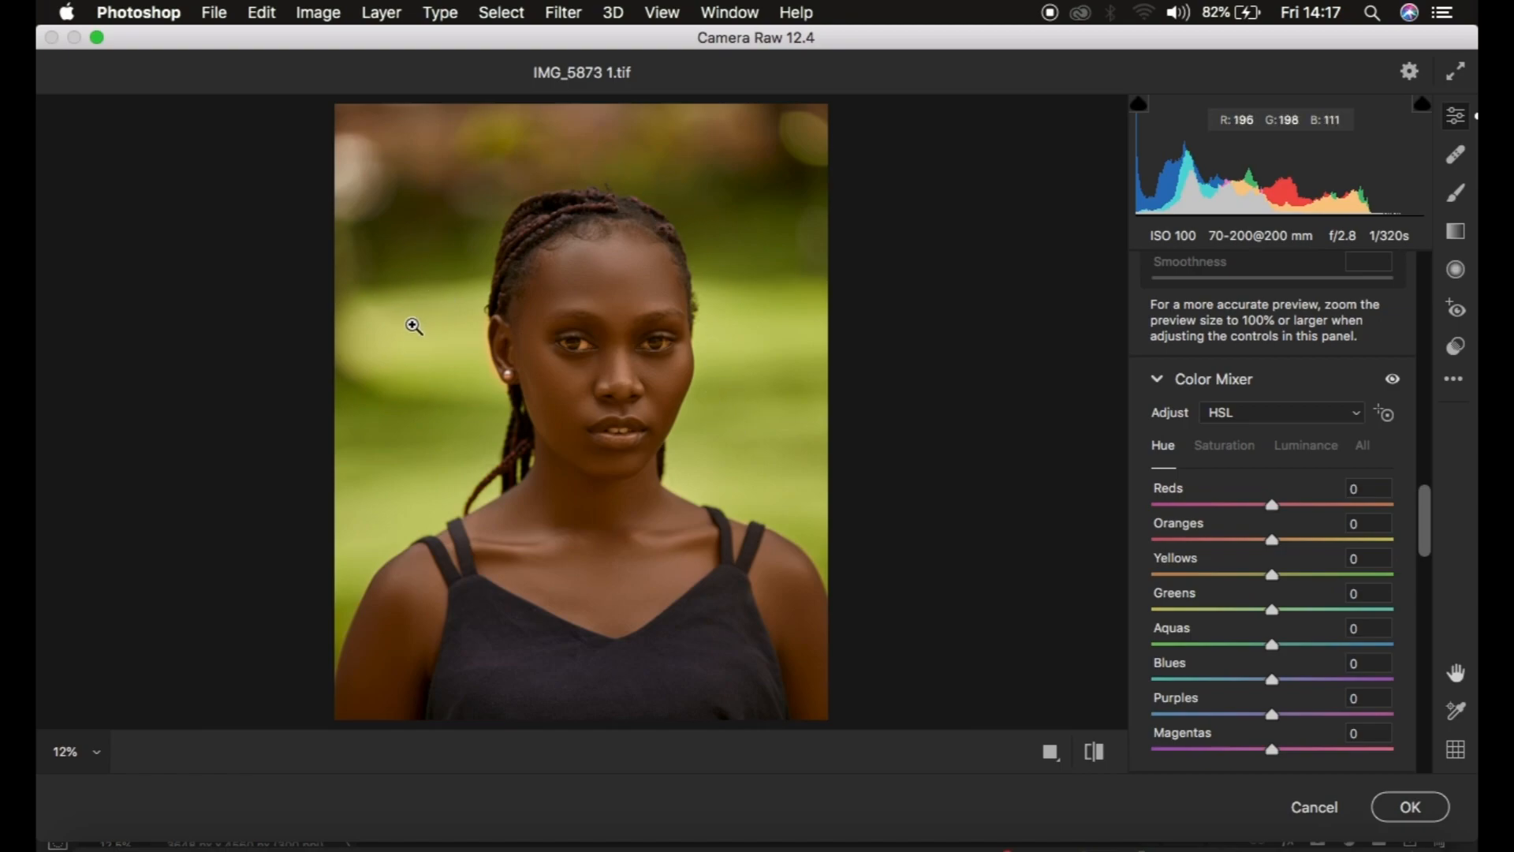
click(1274, 613)
drag(1277, 616, 1345, 615)
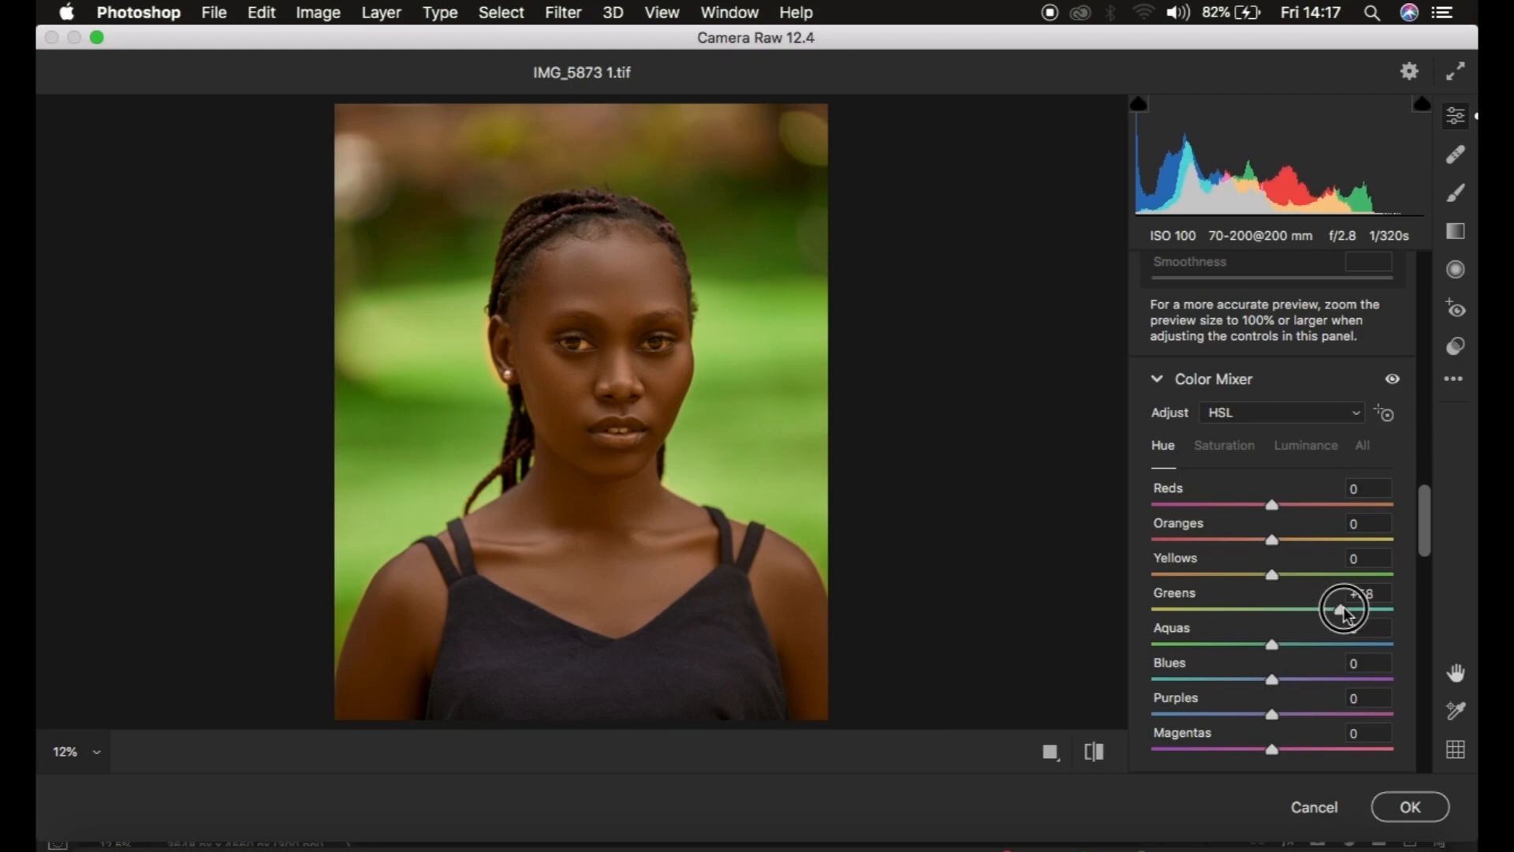
drag(1271, 575, 1330, 573)
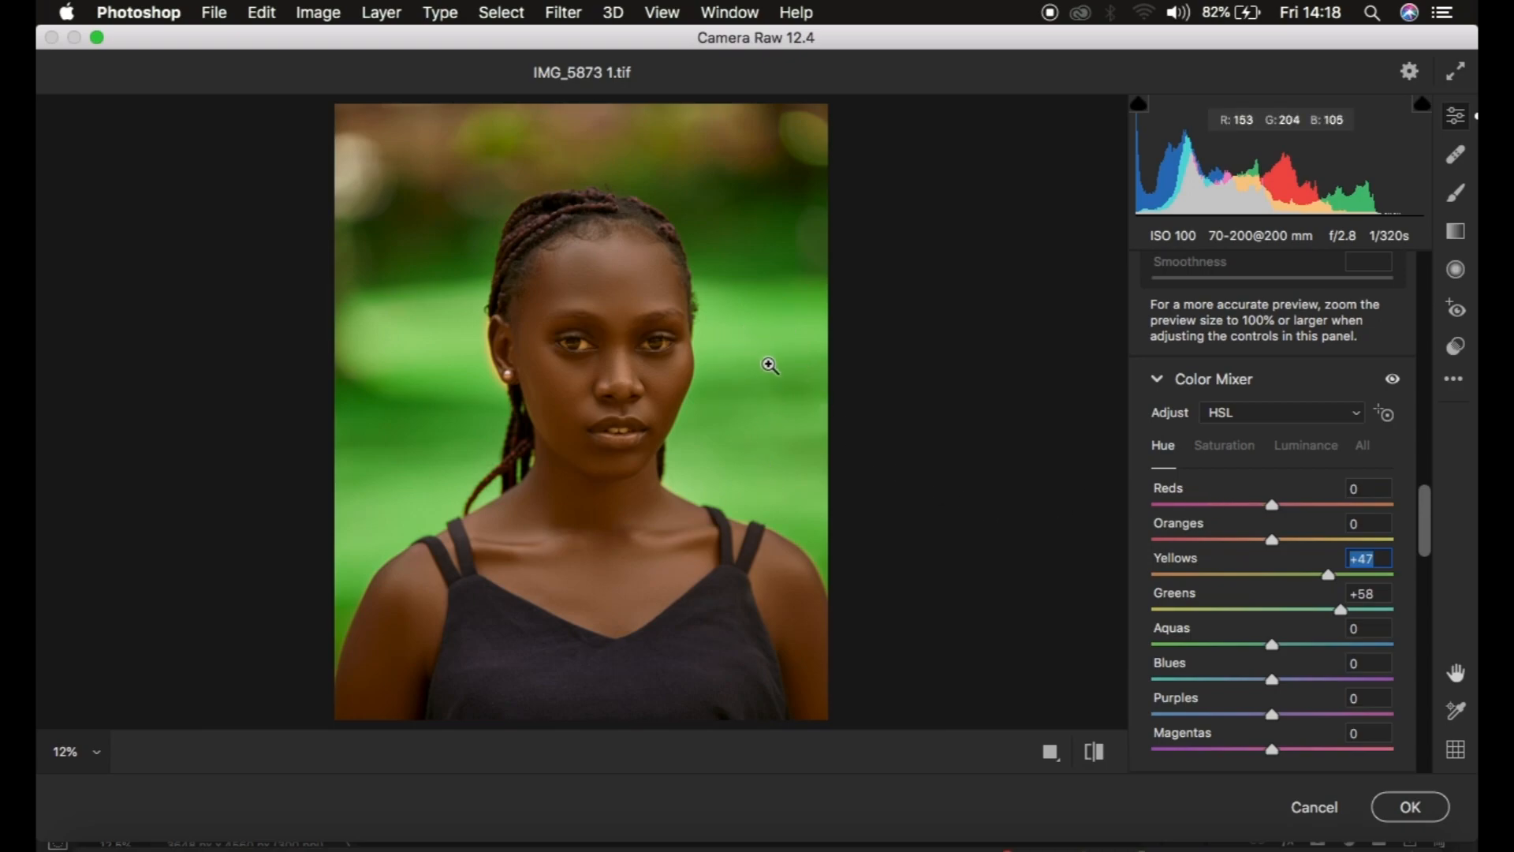
Set the Greens saturation to -15, compare the before and after views, and apply the Camera Raw filter
click(1229, 446)
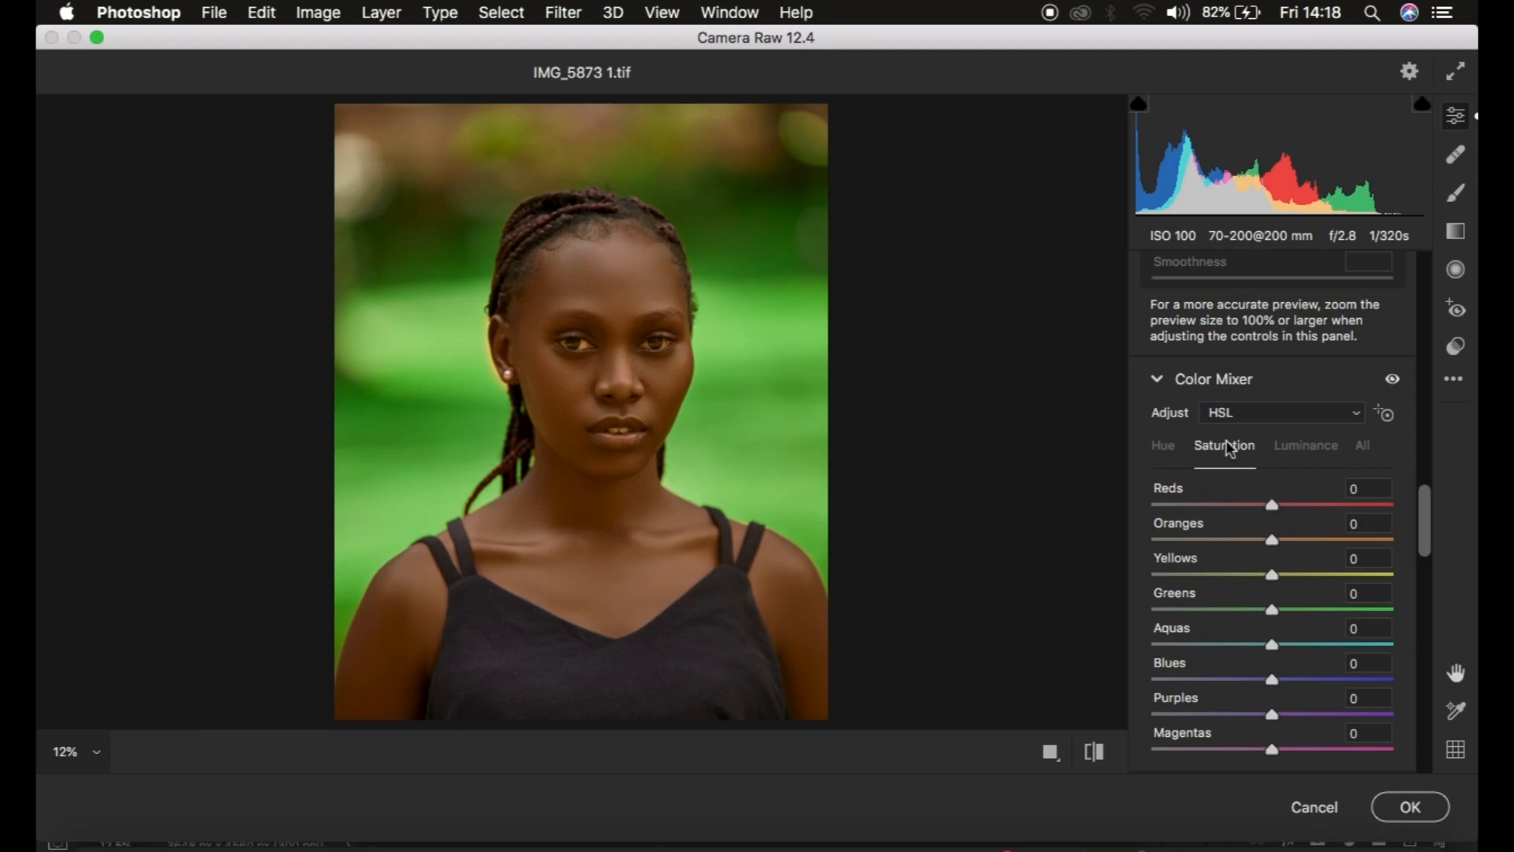
drag(1270, 611, 1253, 614)
click(1094, 752)
click(1095, 752)
click(1095, 752)
click(1095, 753)
click(1094, 752)
click(1094, 752)
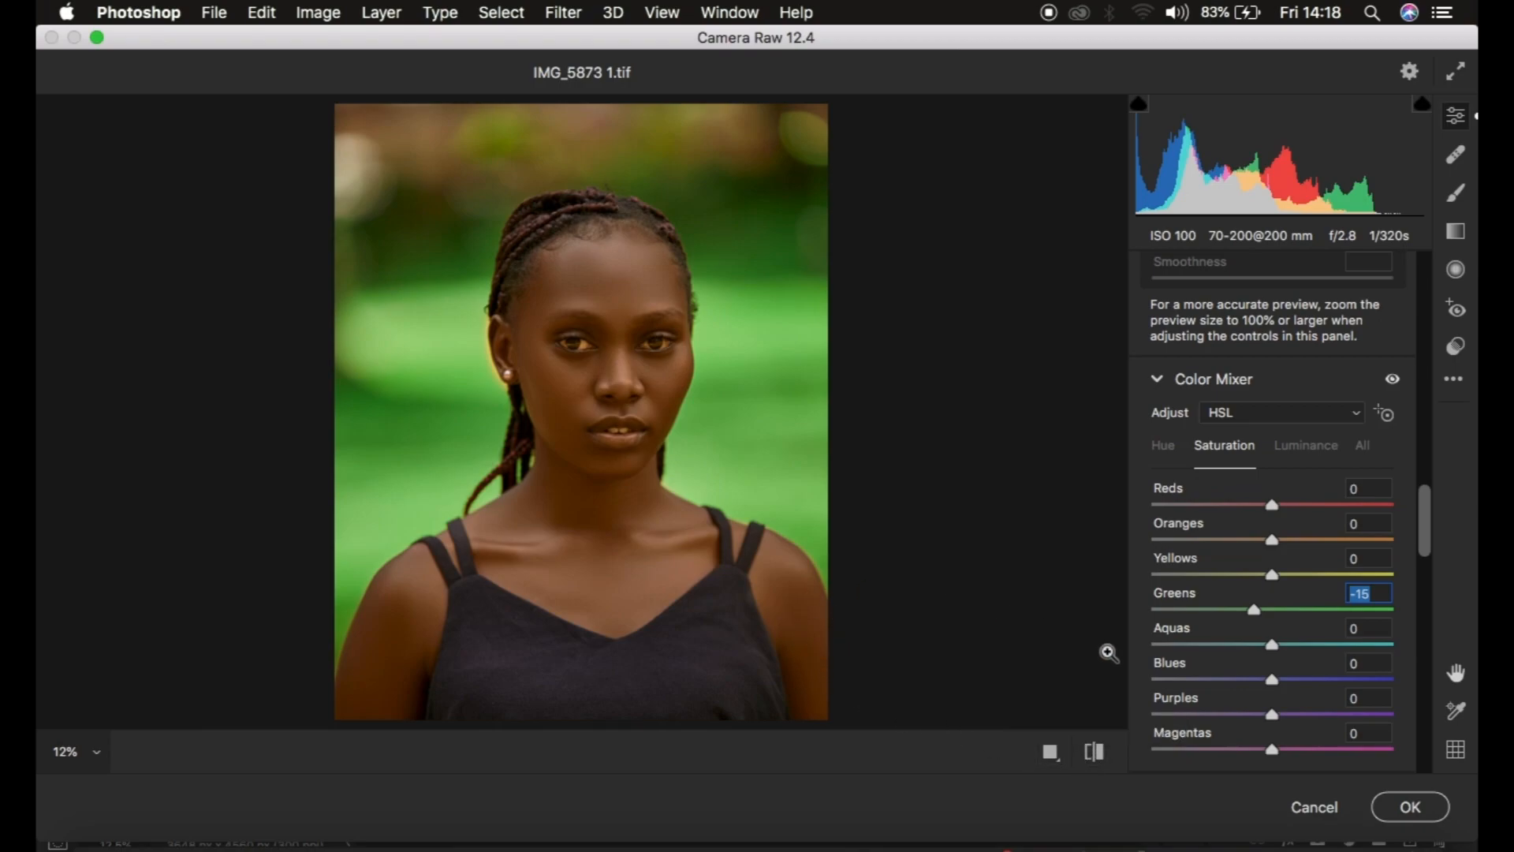
click(1398, 808)
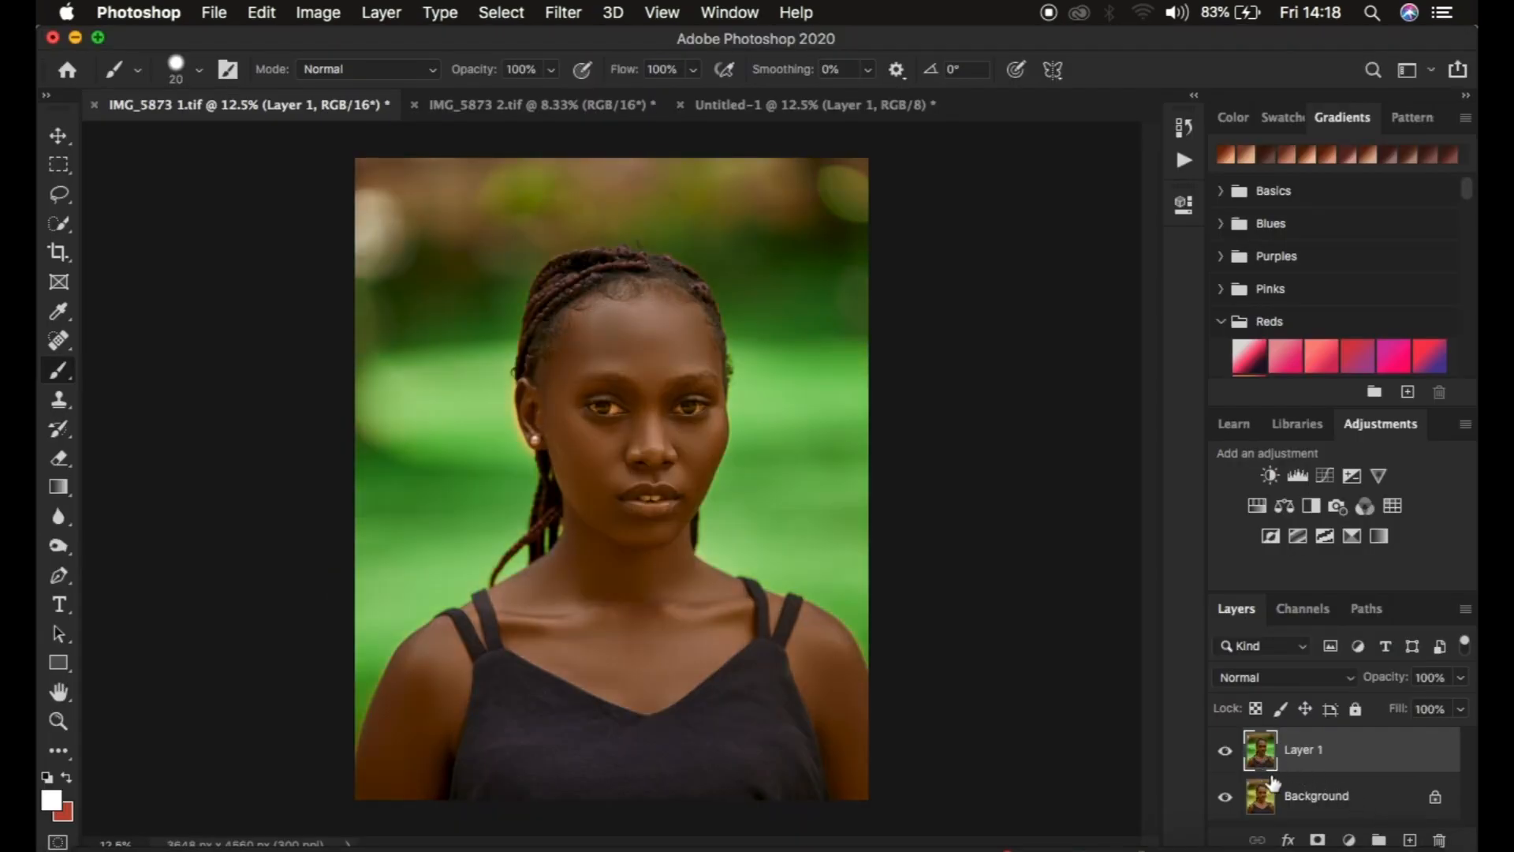
Add a Brightness/Contrast adjustment layer with the contrast set to 18
click(1345, 838)
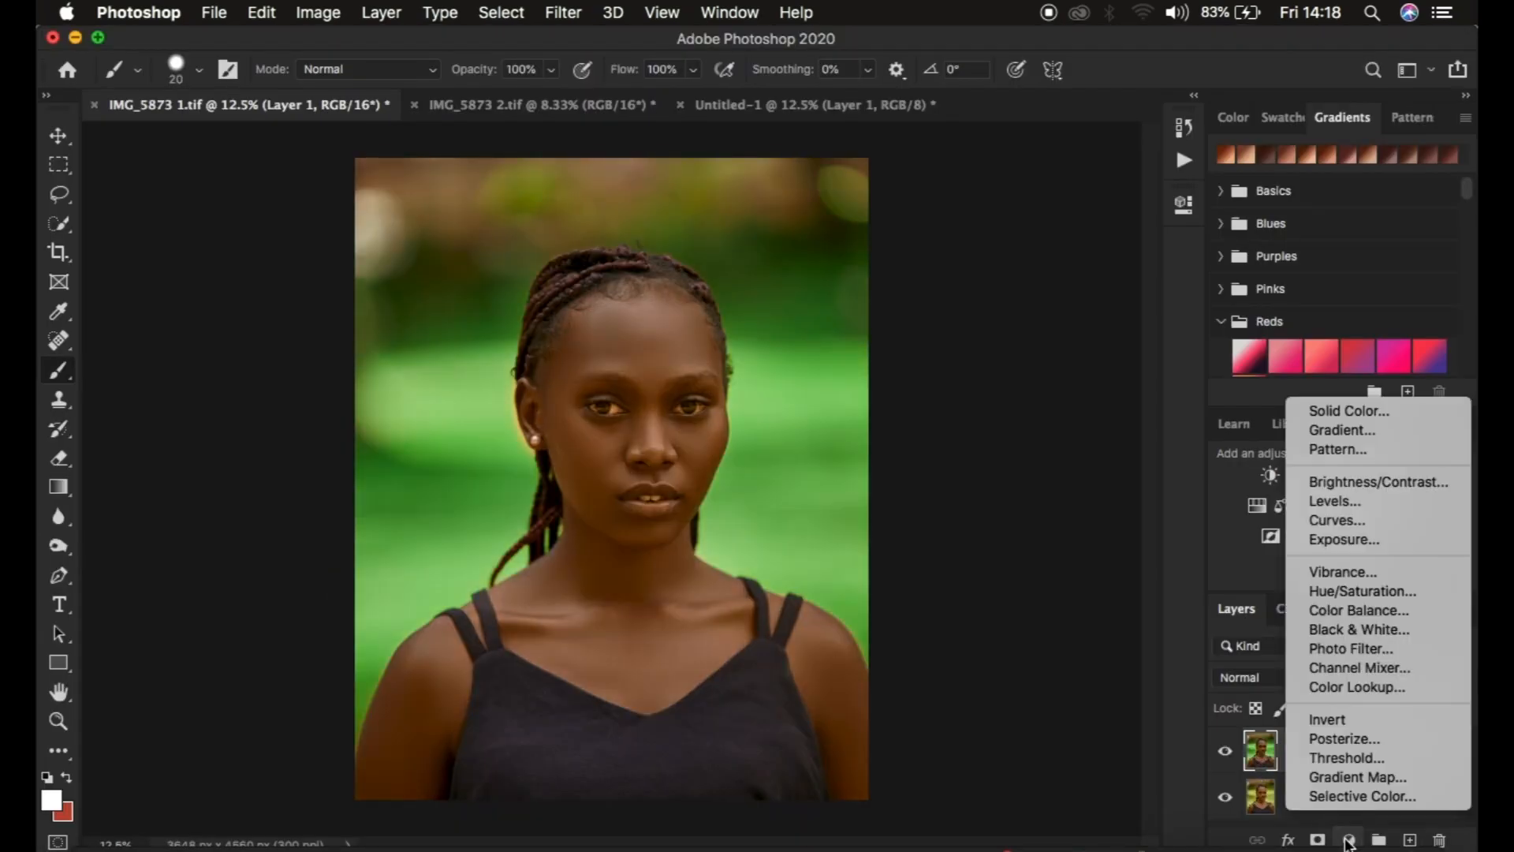
click(1341, 480)
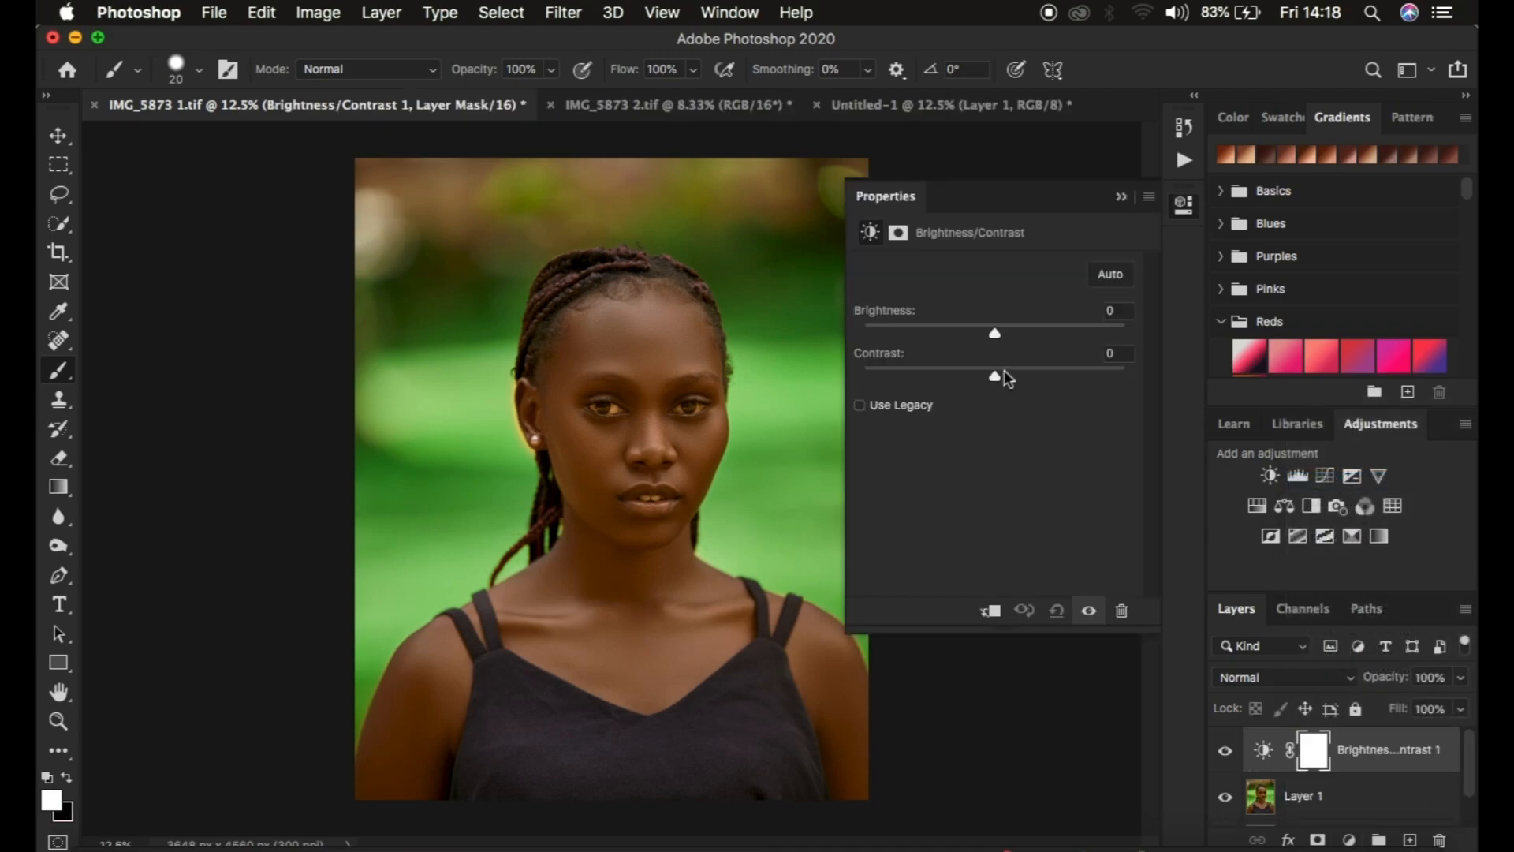
drag(997, 373, 1021, 381)
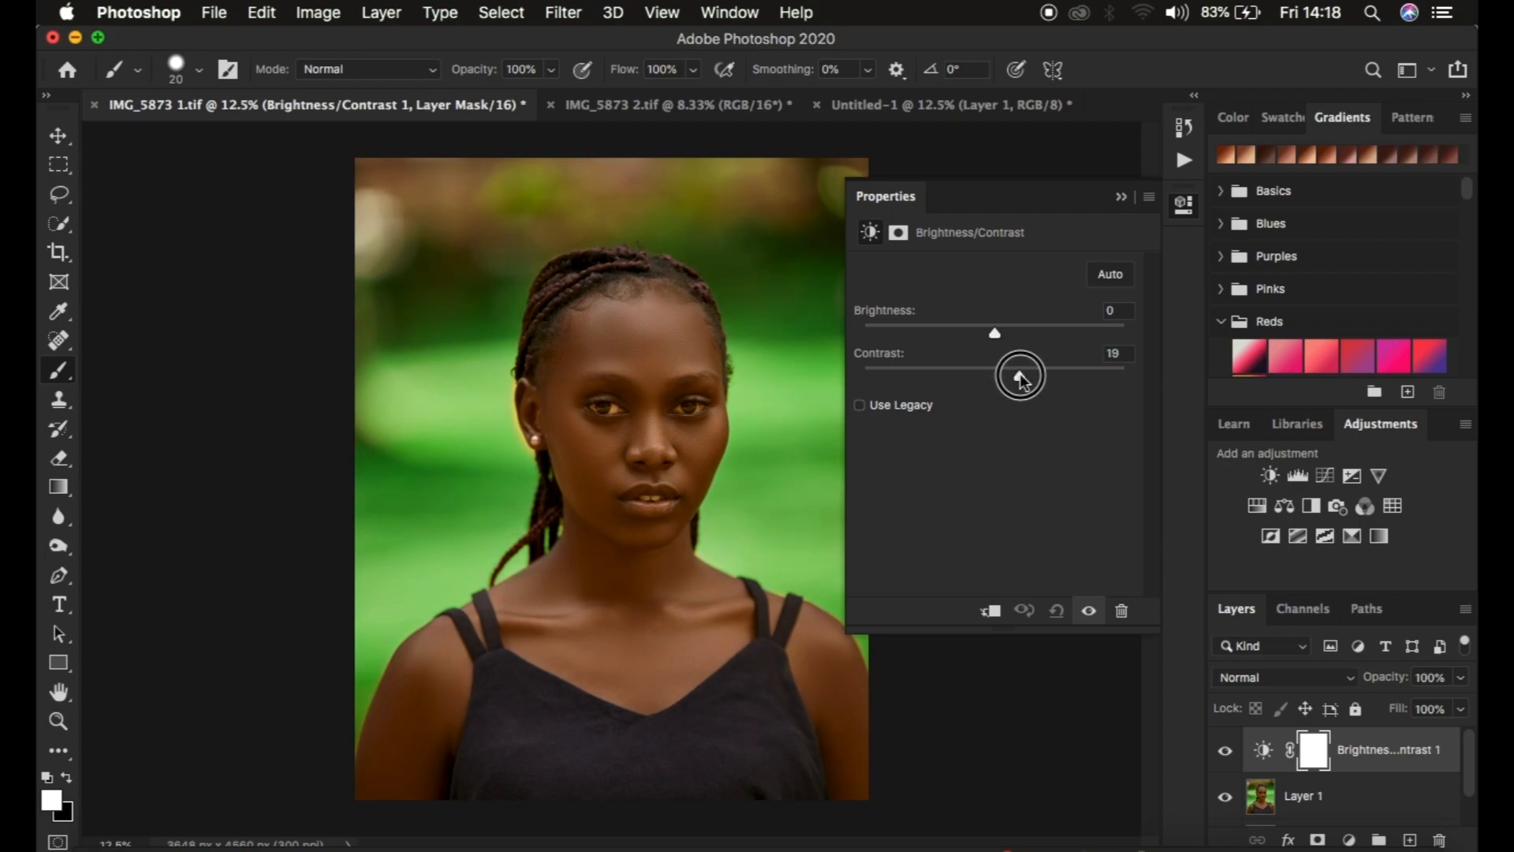
drag(1021, 380, 1017, 374)
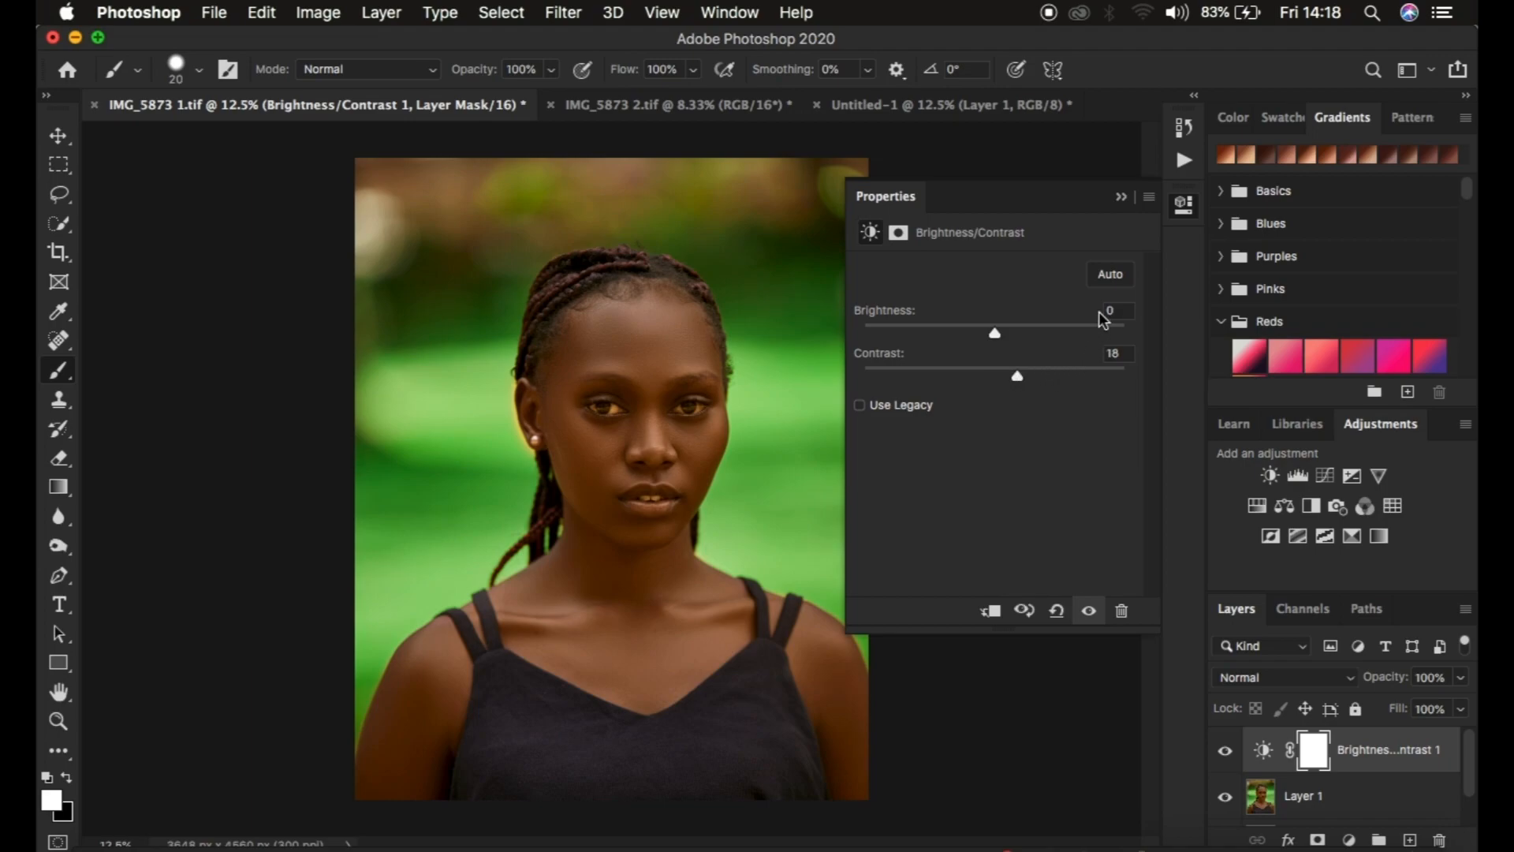
click(1121, 196)
Add a Black & White adjustment layer in Multiply blend mode at 6% opacity
click(1349, 839)
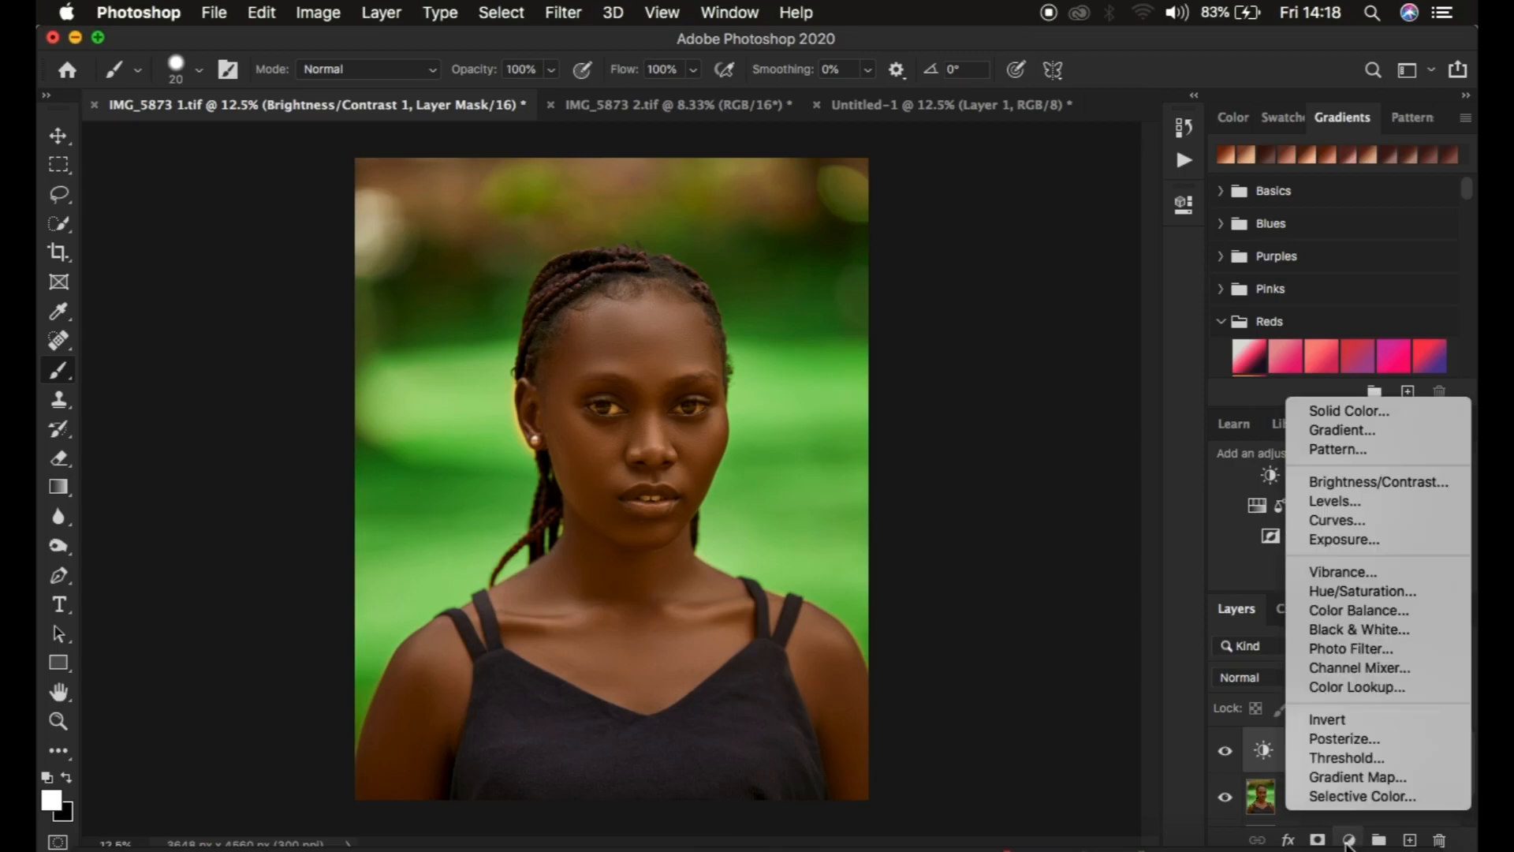
click(1324, 629)
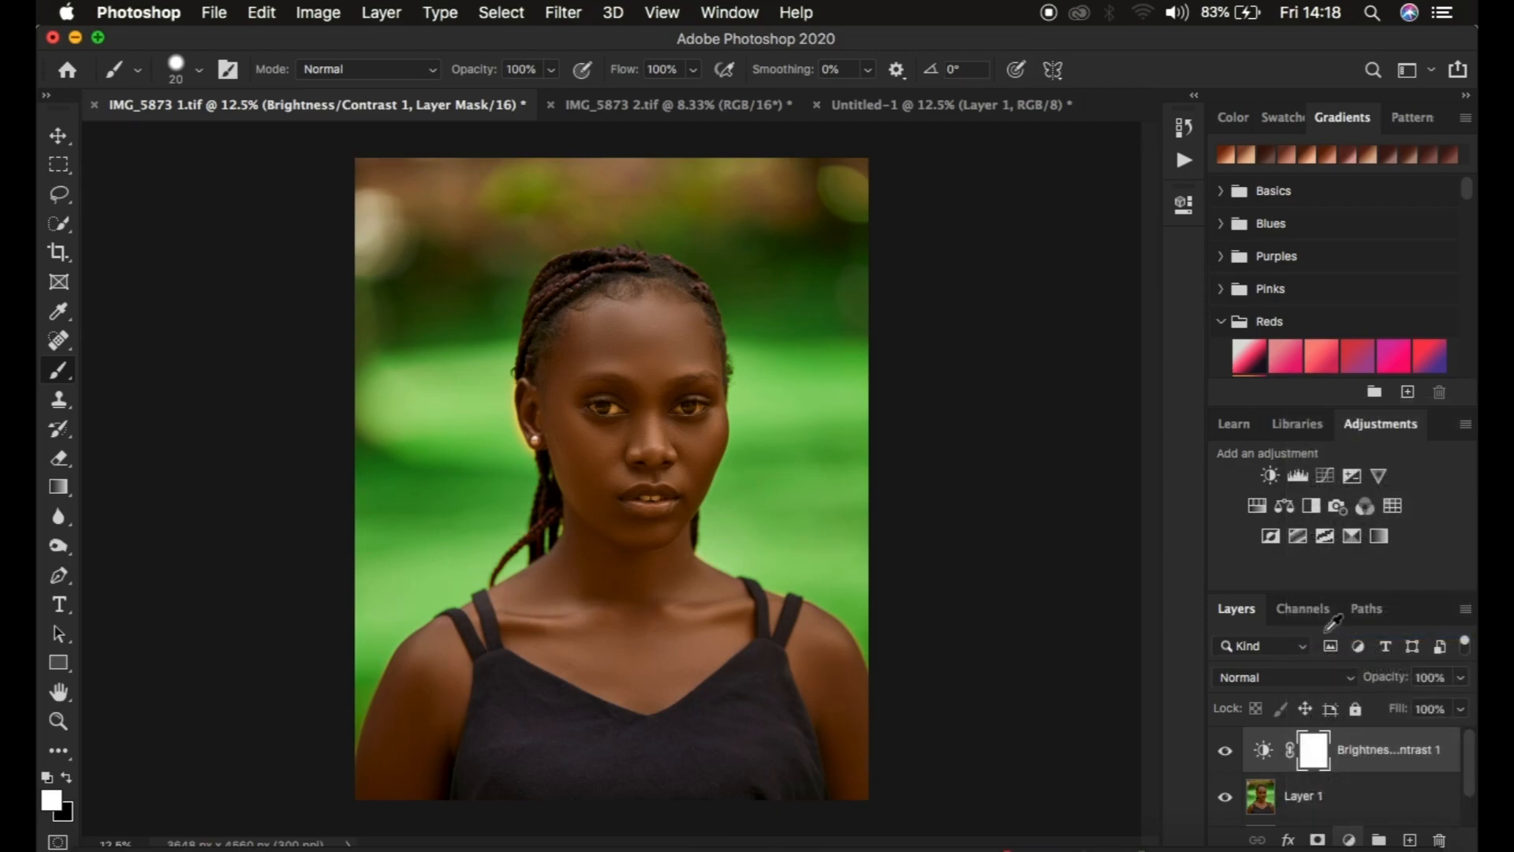
click(1270, 682)
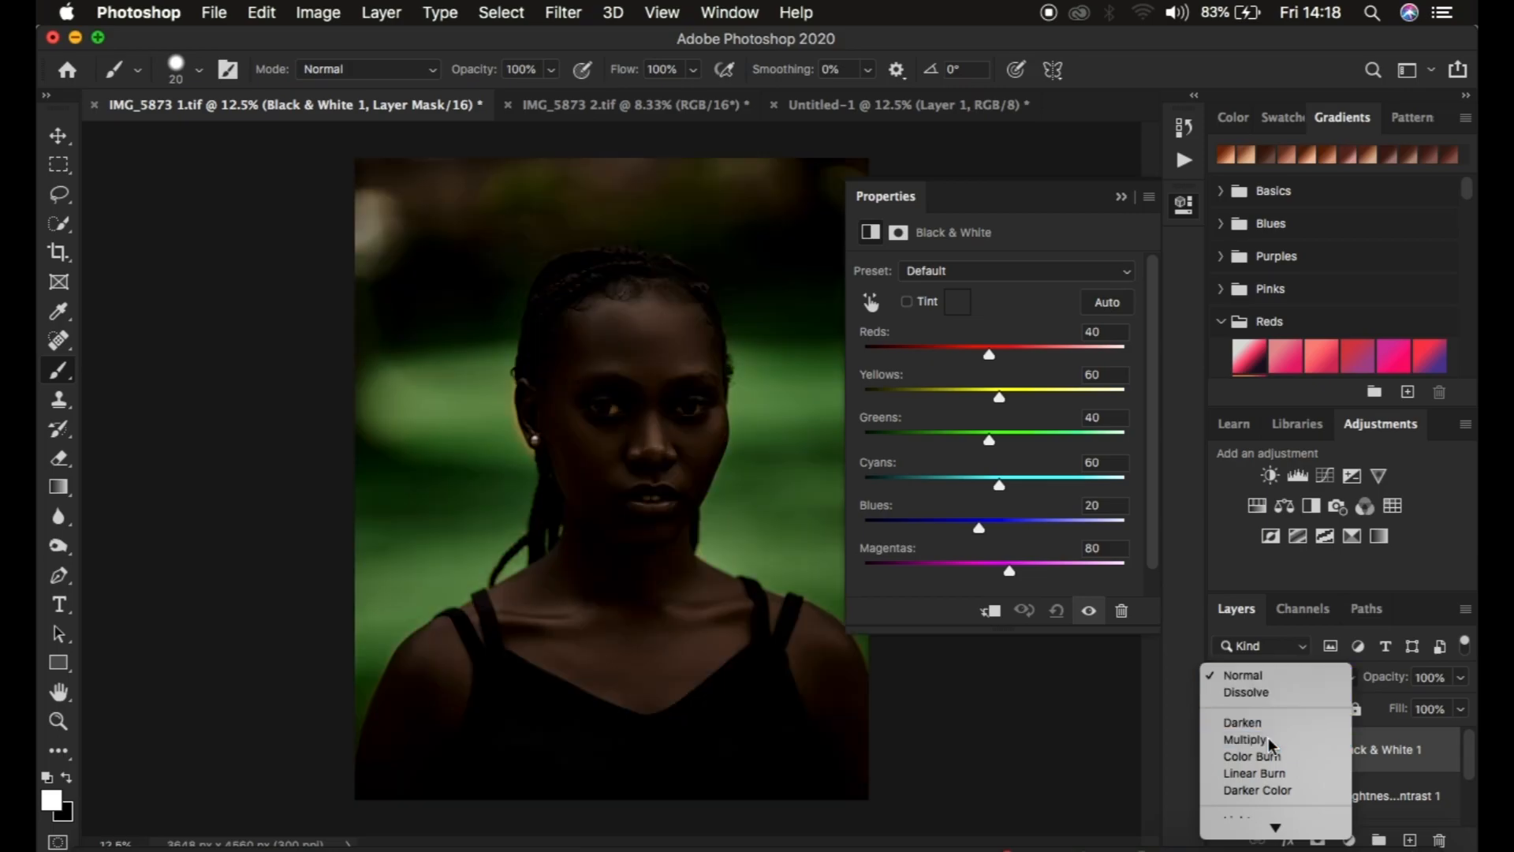
click(1271, 742)
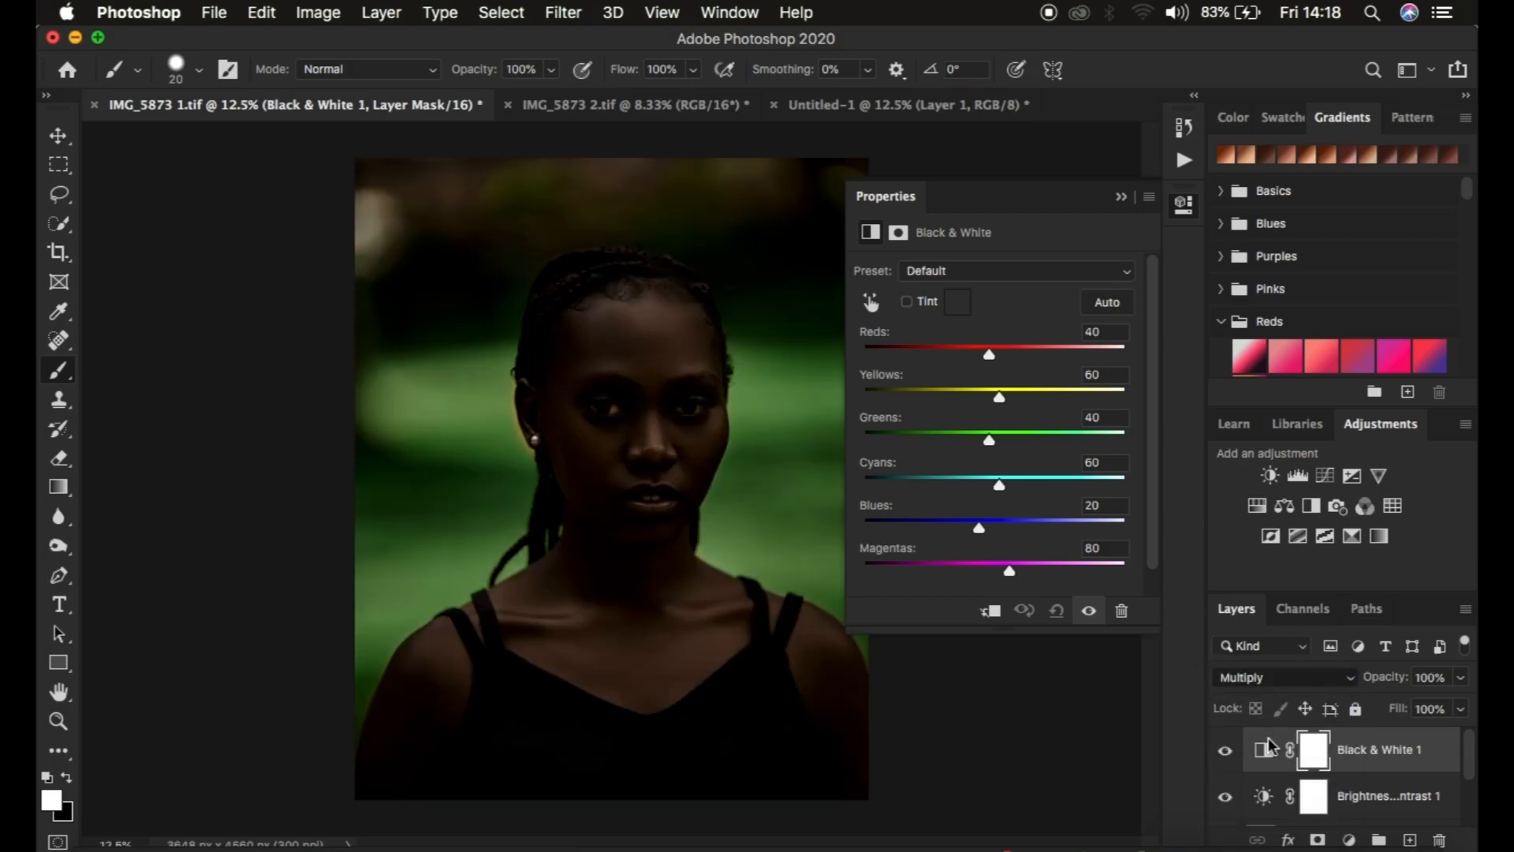
drag(1385, 683, 1262, 691)
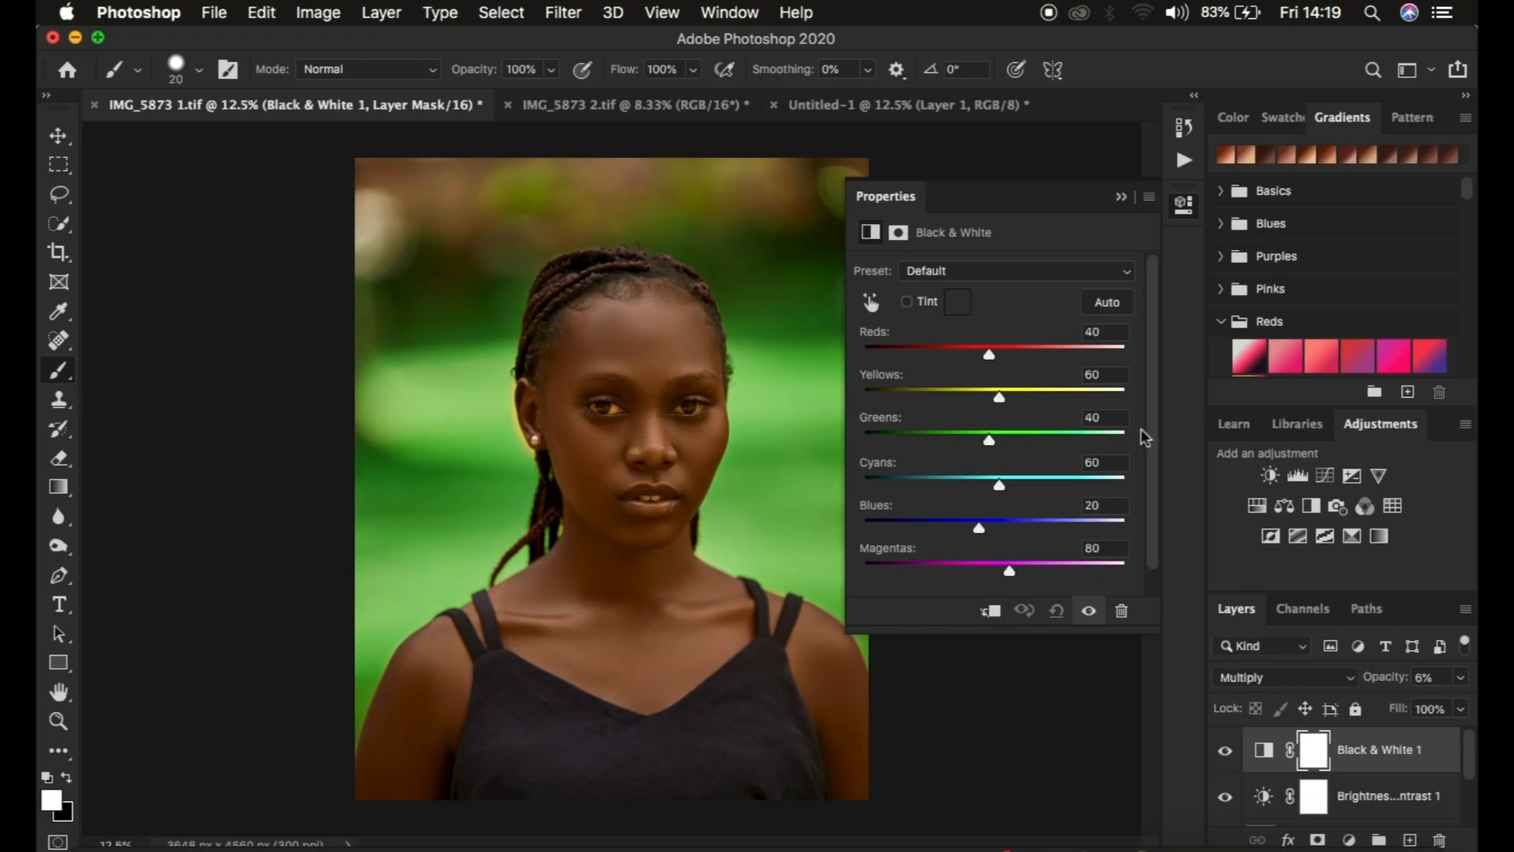
click(1120, 198)
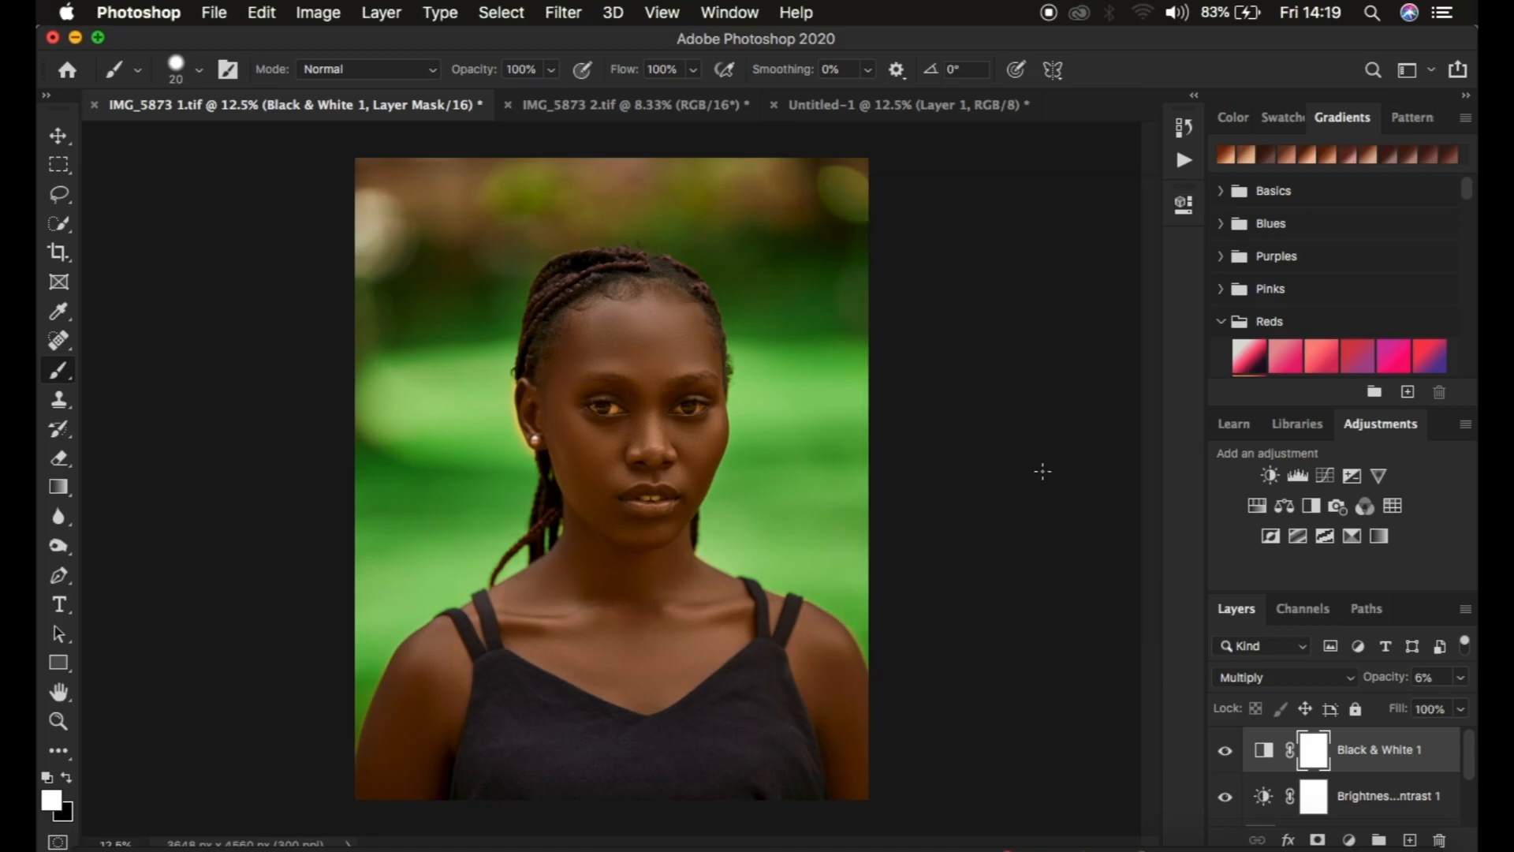
Add a Hue/Saturation adjustment layer and set the Reds lightness to -19
click(1349, 840)
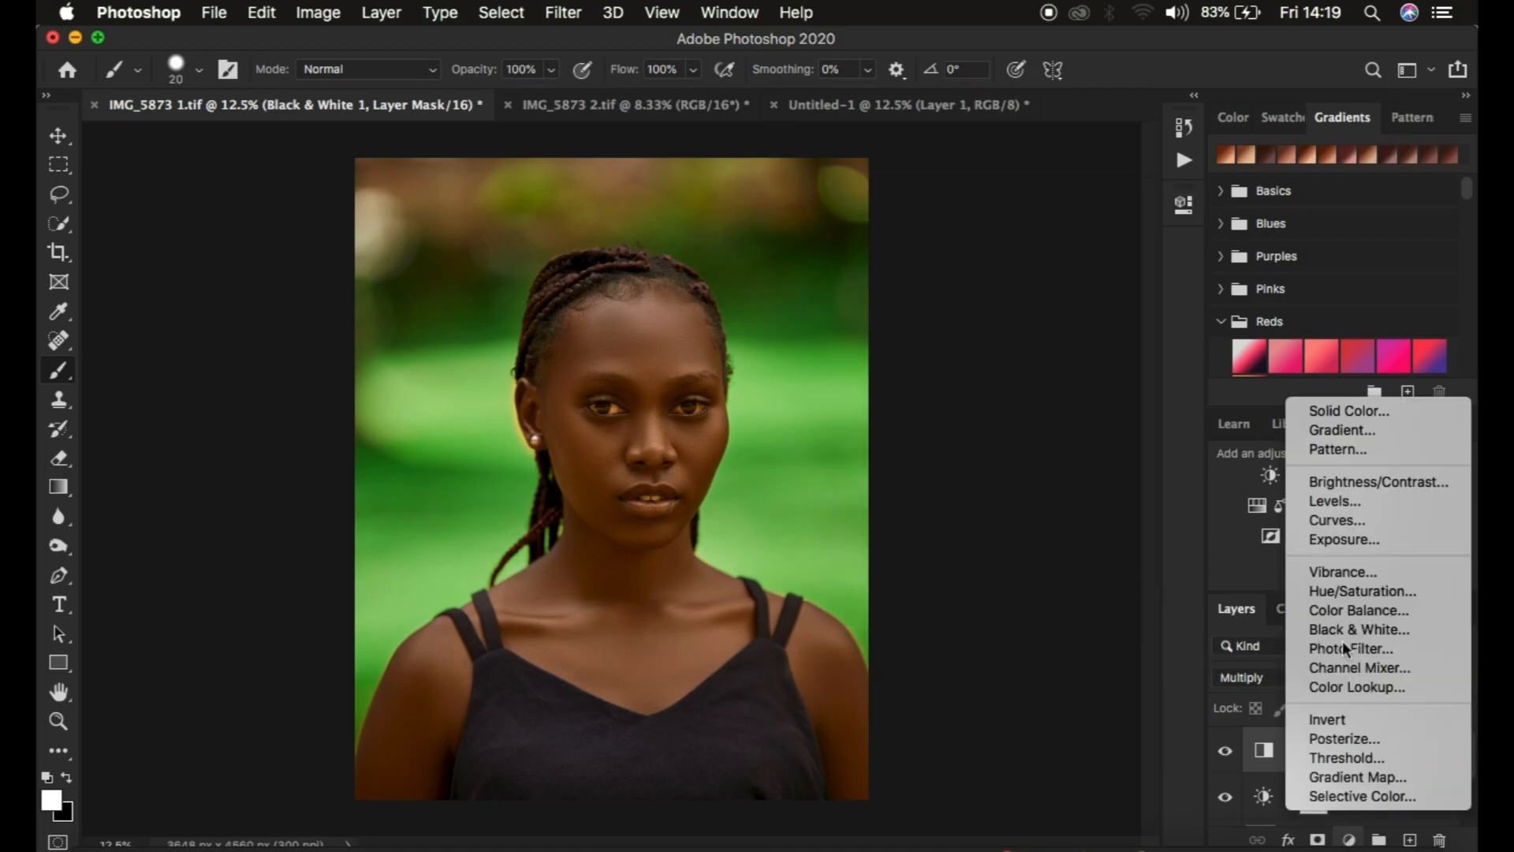
click(1360, 592)
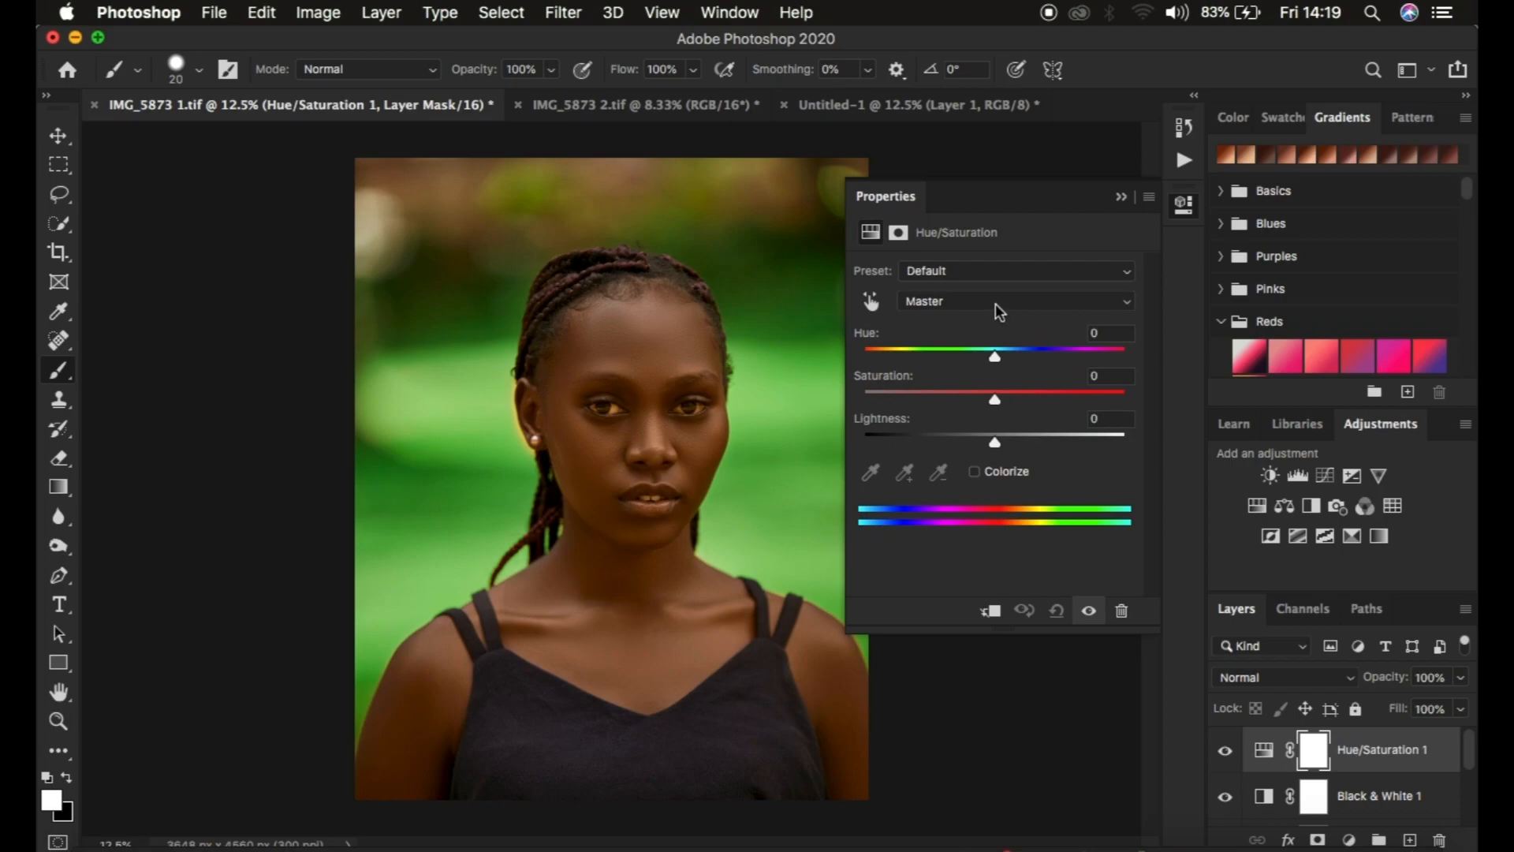
click(975, 299)
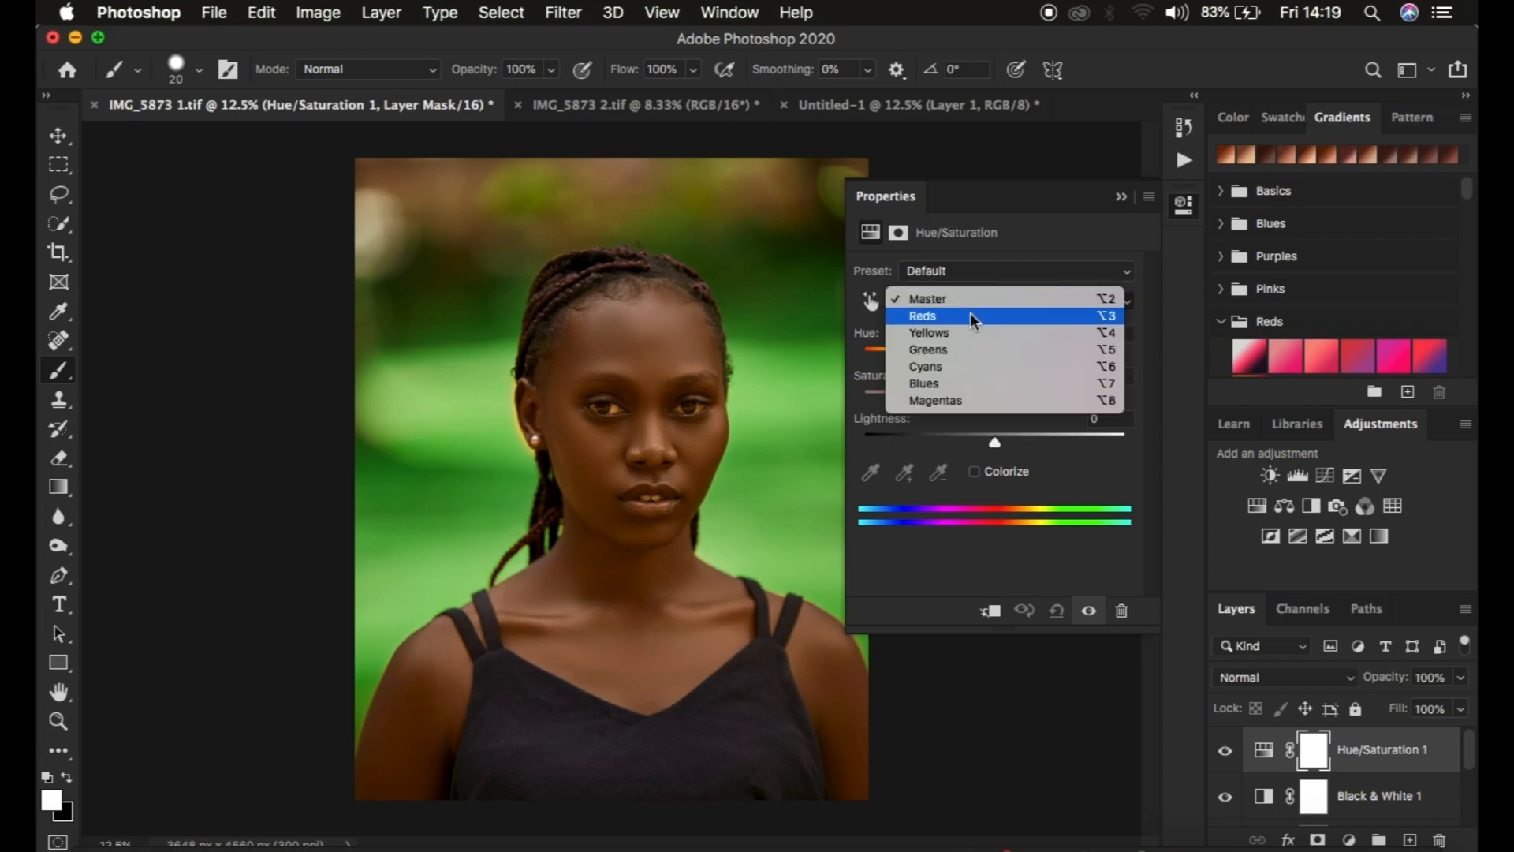
click(971, 316)
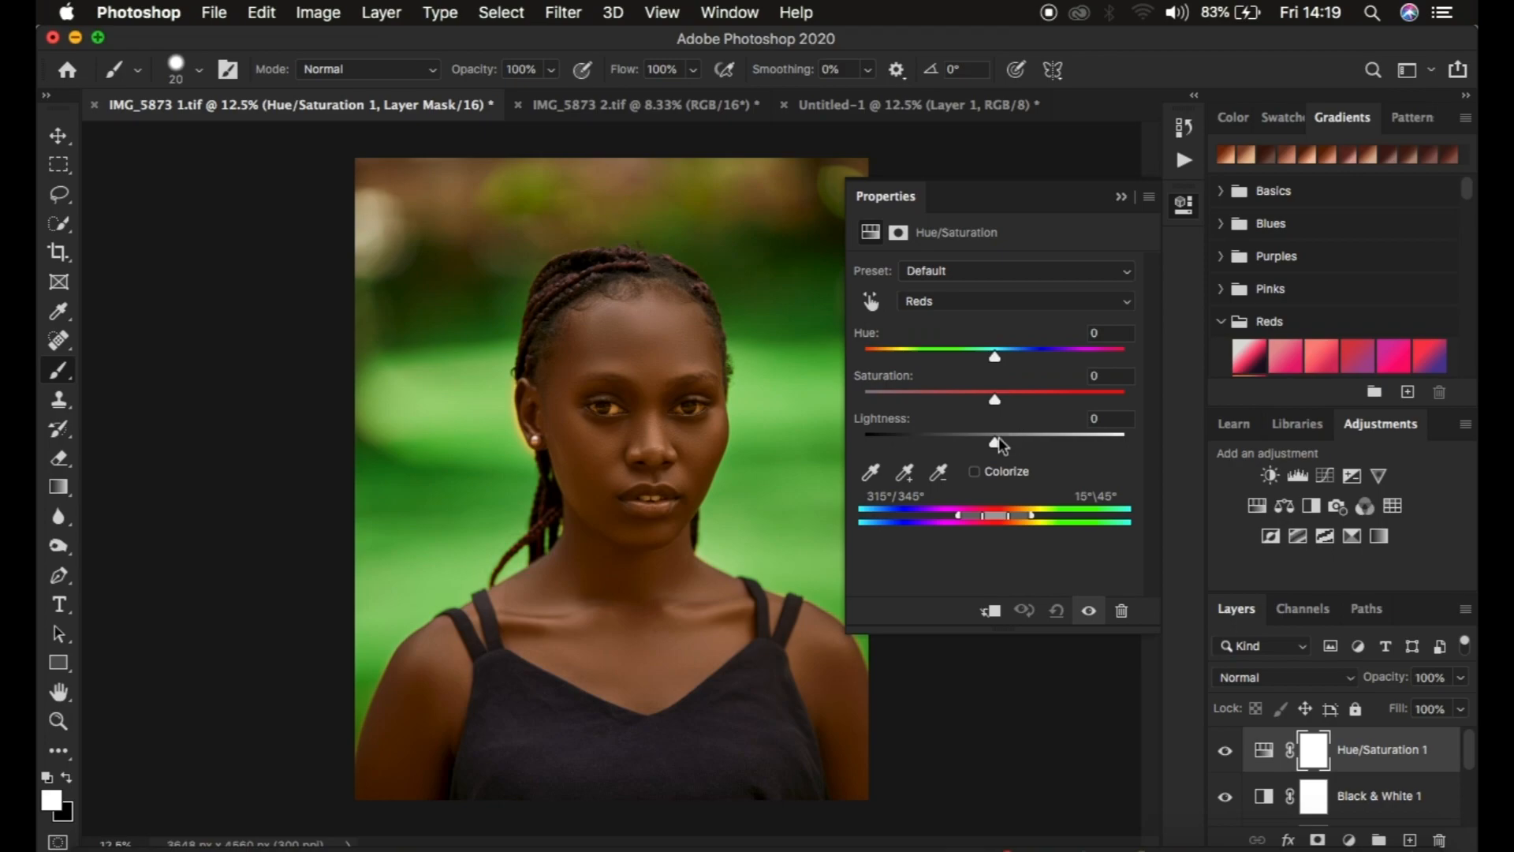
mouse_move(996, 440)
mouse_down()
mouse_move(956, 442)
mouse_move(970, 446)
mouse_up()
Set the Yellows saturation to -5 in the Hue/Saturation adjustment
click(940, 300)
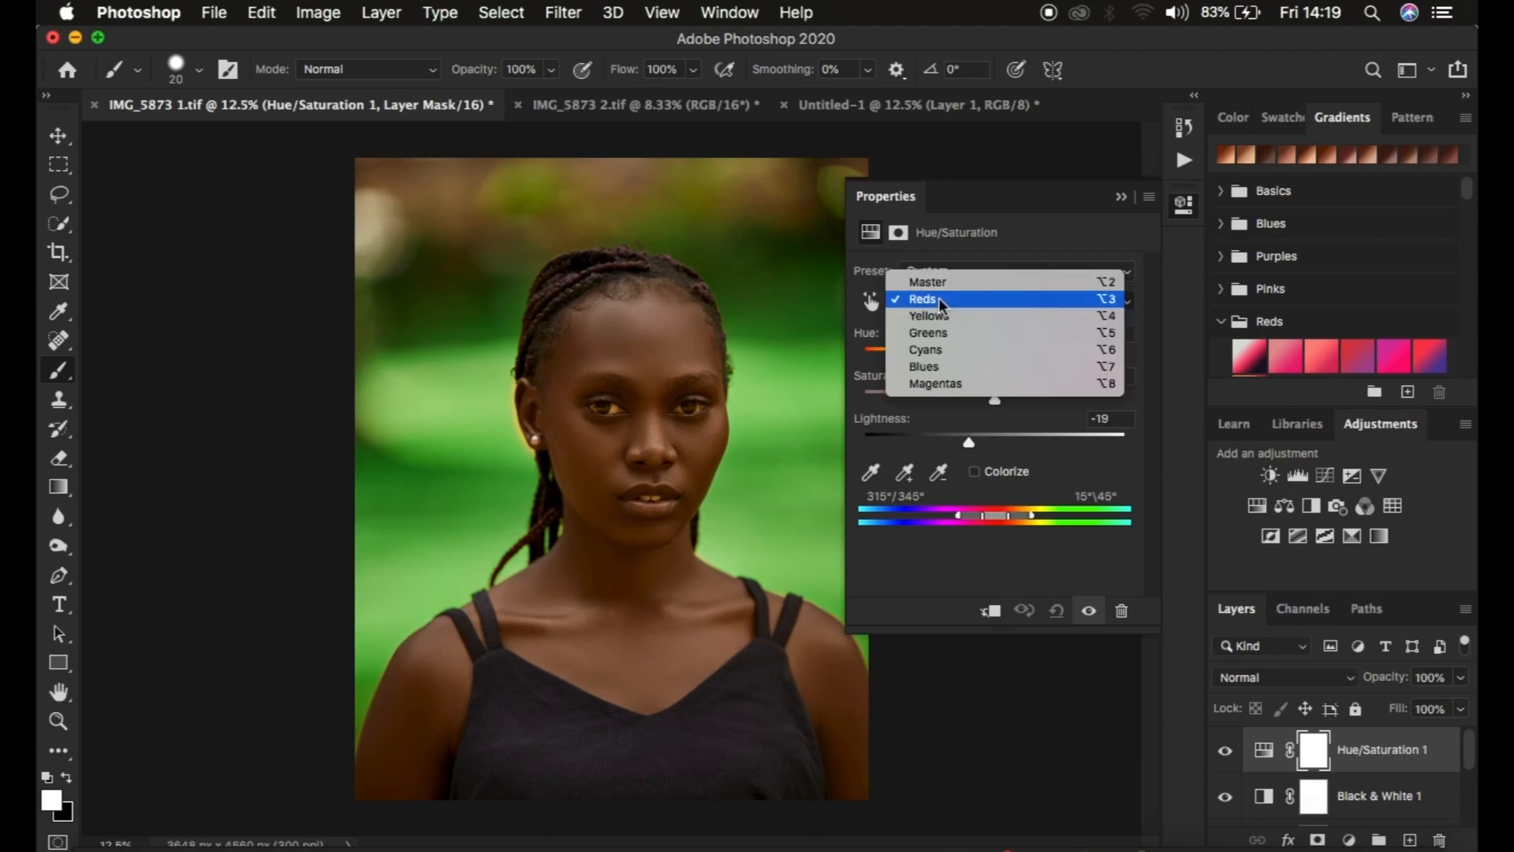
click(943, 317)
drag(992, 400, 989, 404)
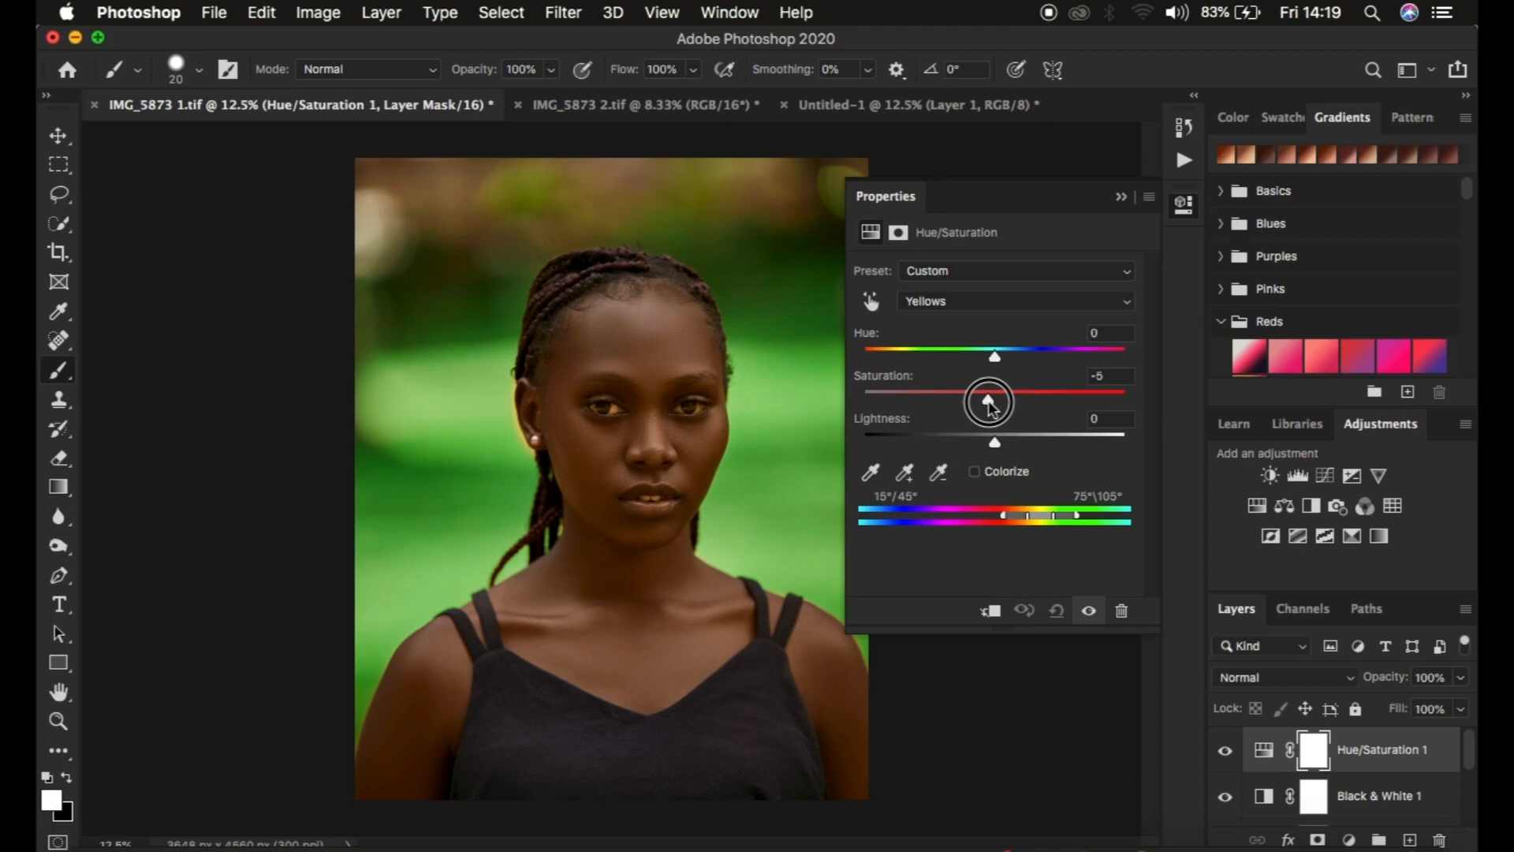
Compare the image with and without the Hue/Saturation layer, and reduce that layer's opacity to 87%
click(1225, 750)
click(1225, 753)
click(1224, 753)
click(1224, 753)
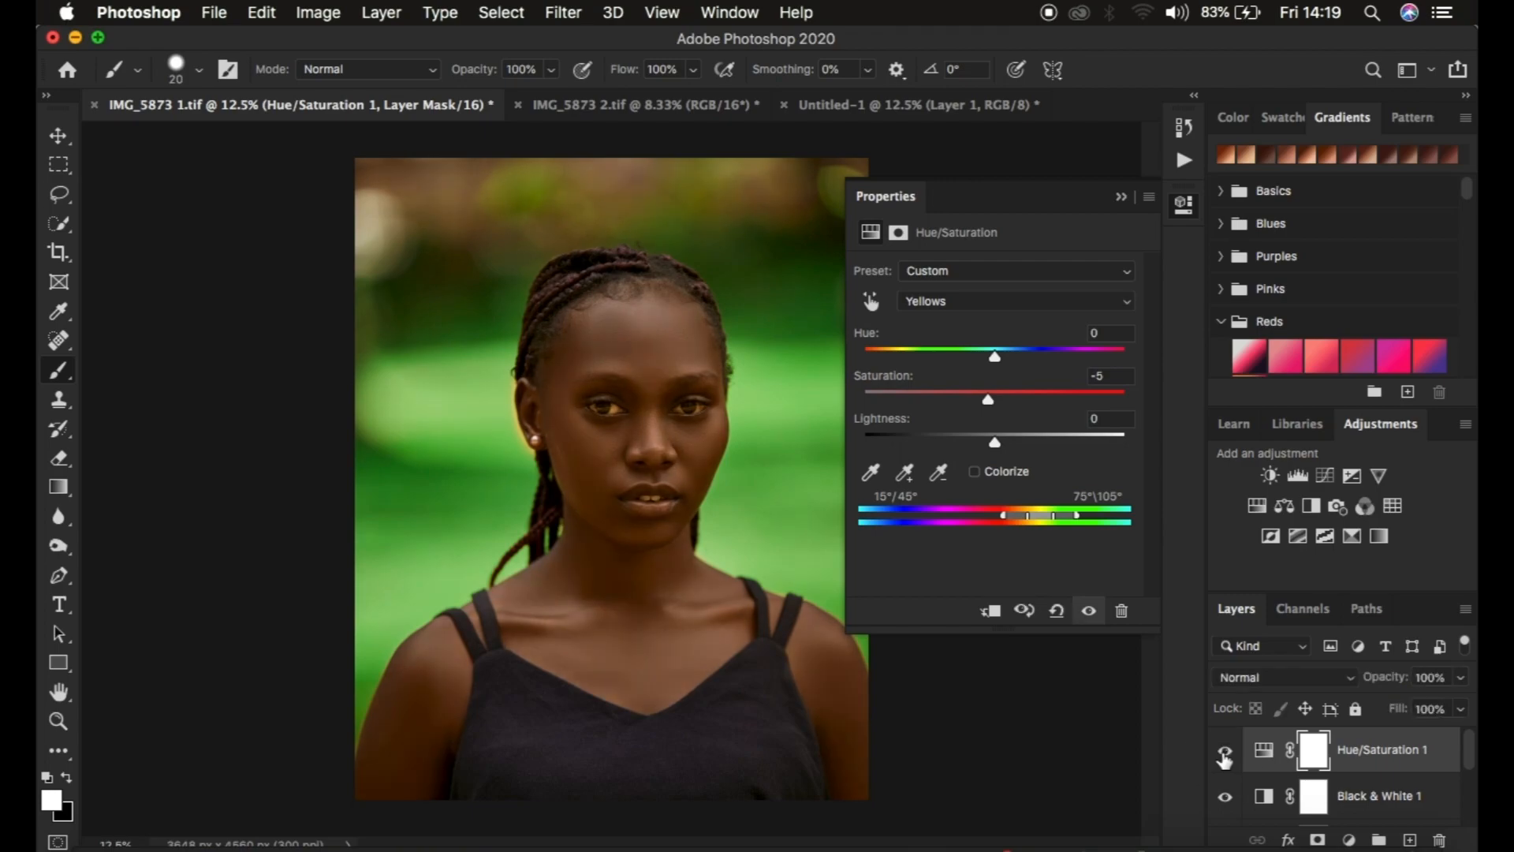
click(1122, 197)
drag(1381, 677, 1370, 678)
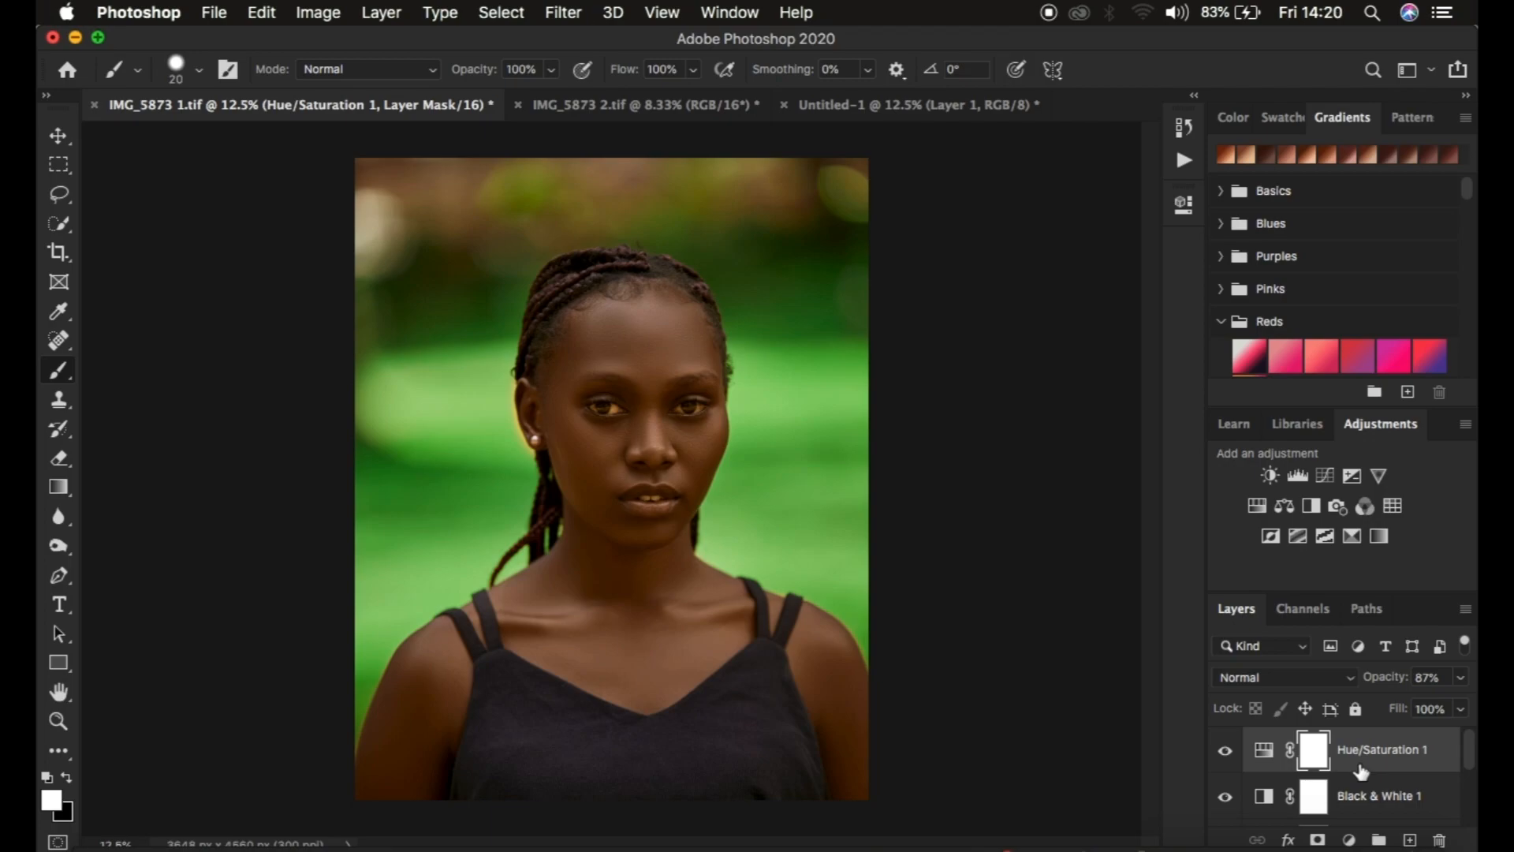
Add a Curves adjustment layer and brighten the image by moving the RGB white point to input 148
click(1348, 841)
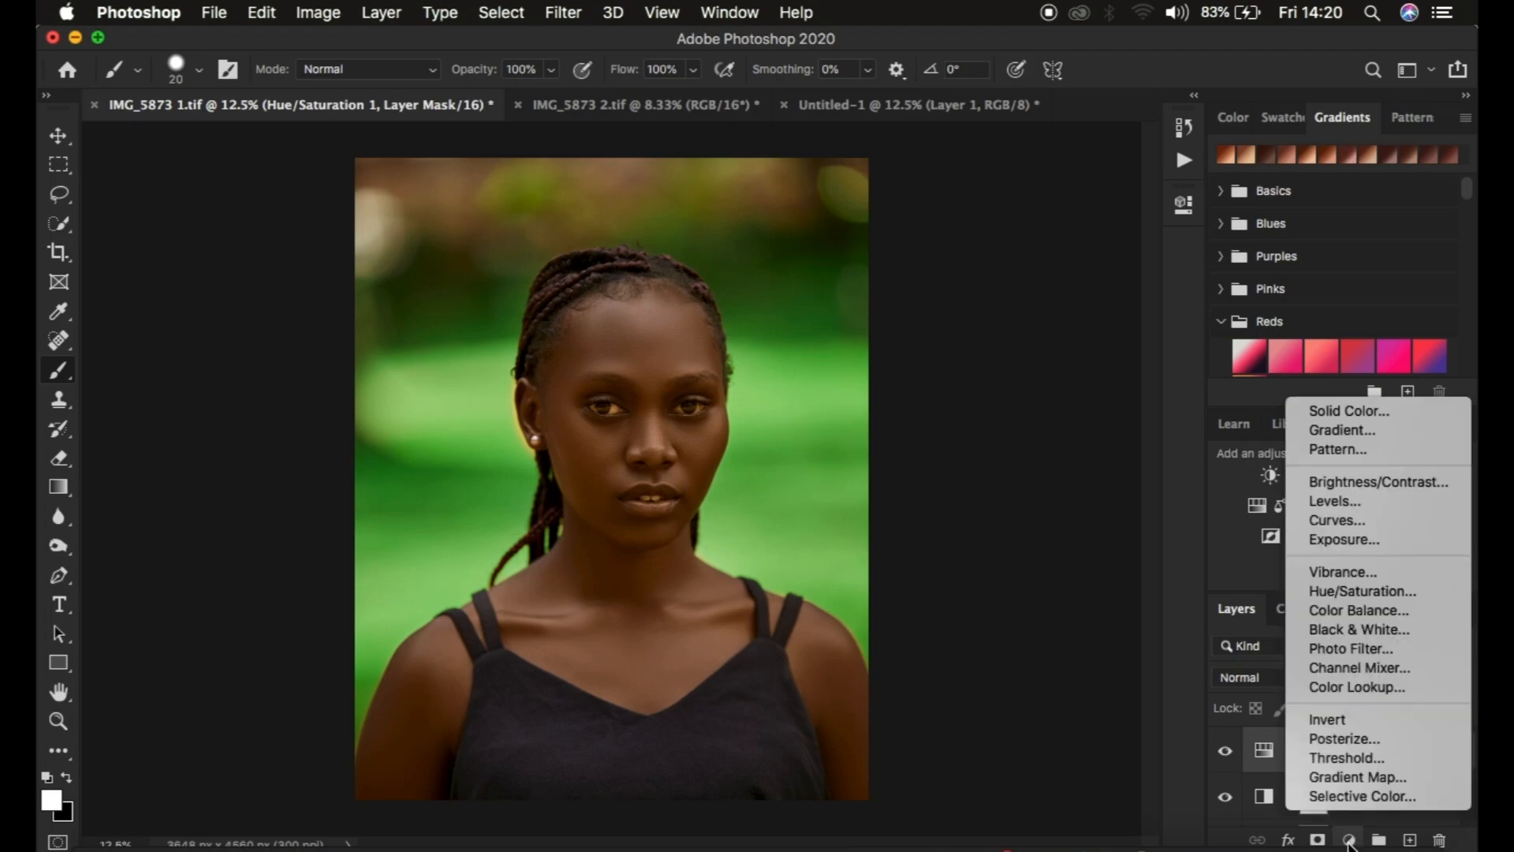
click(1345, 521)
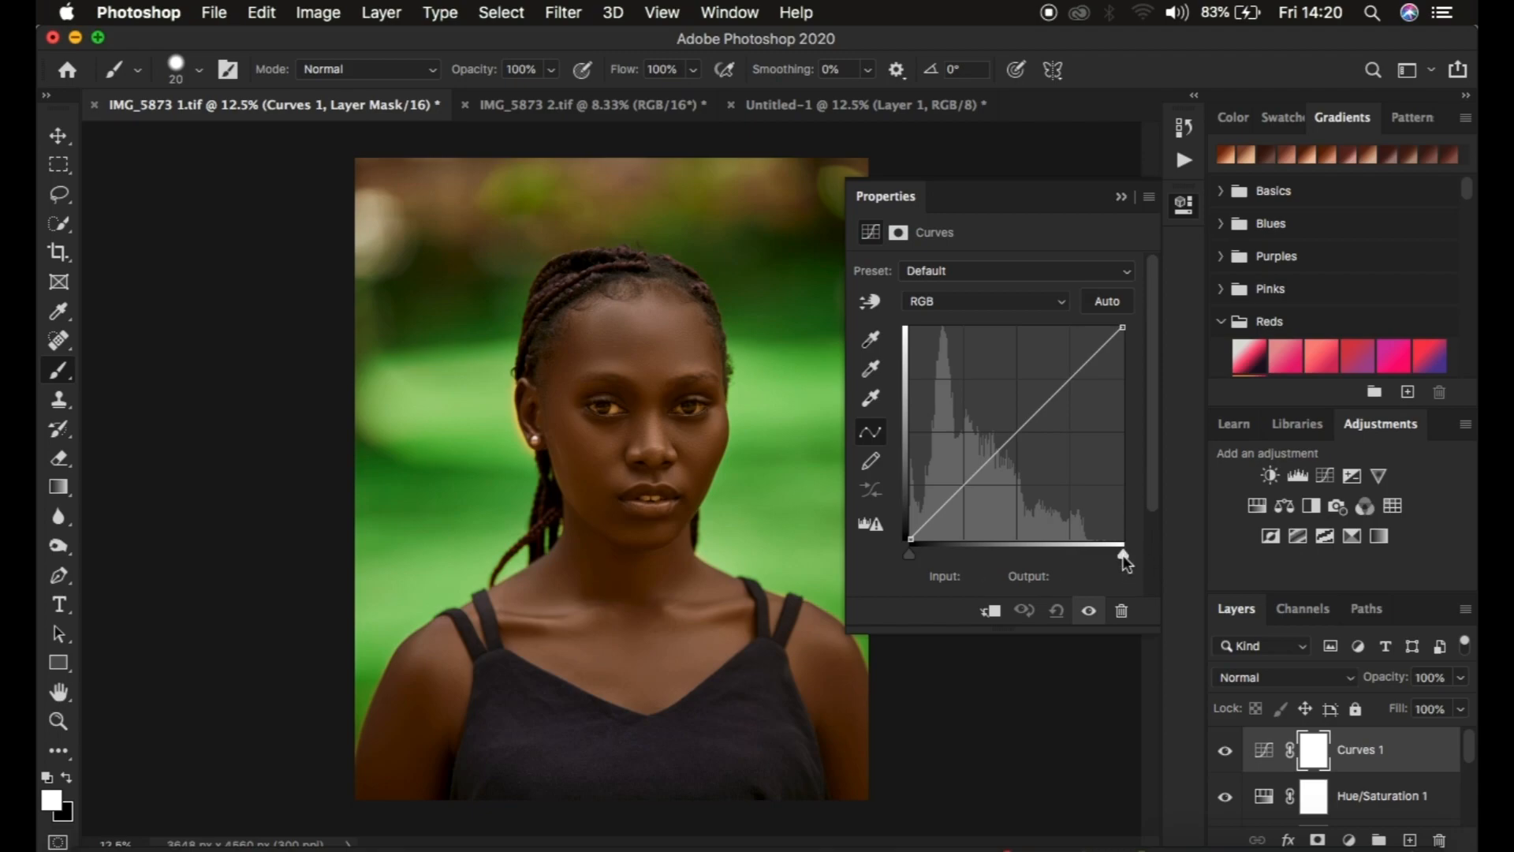
drag(1123, 559, 1033, 558)
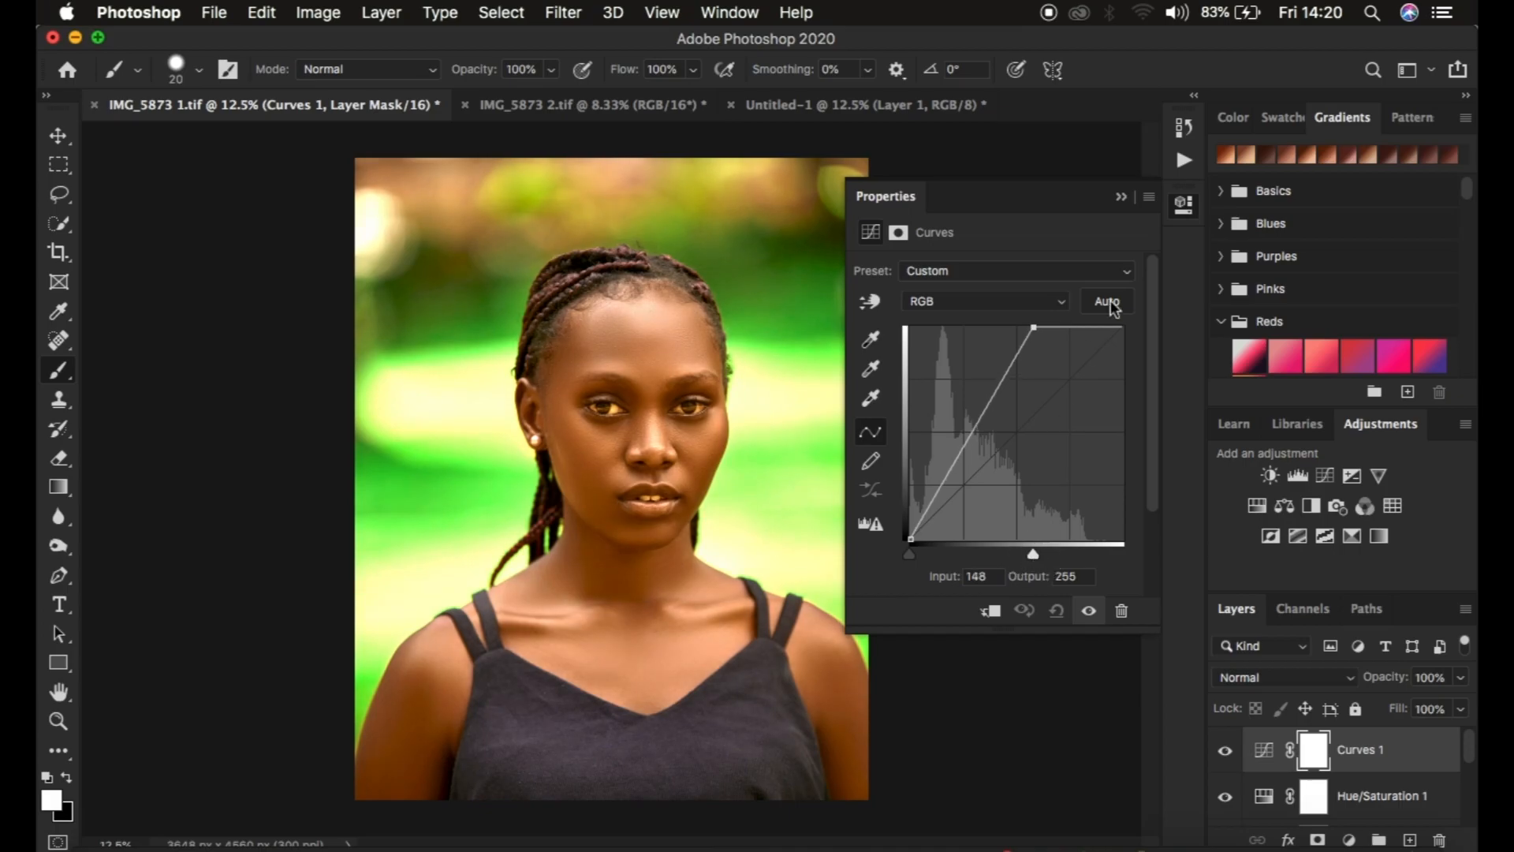
click(1120, 197)
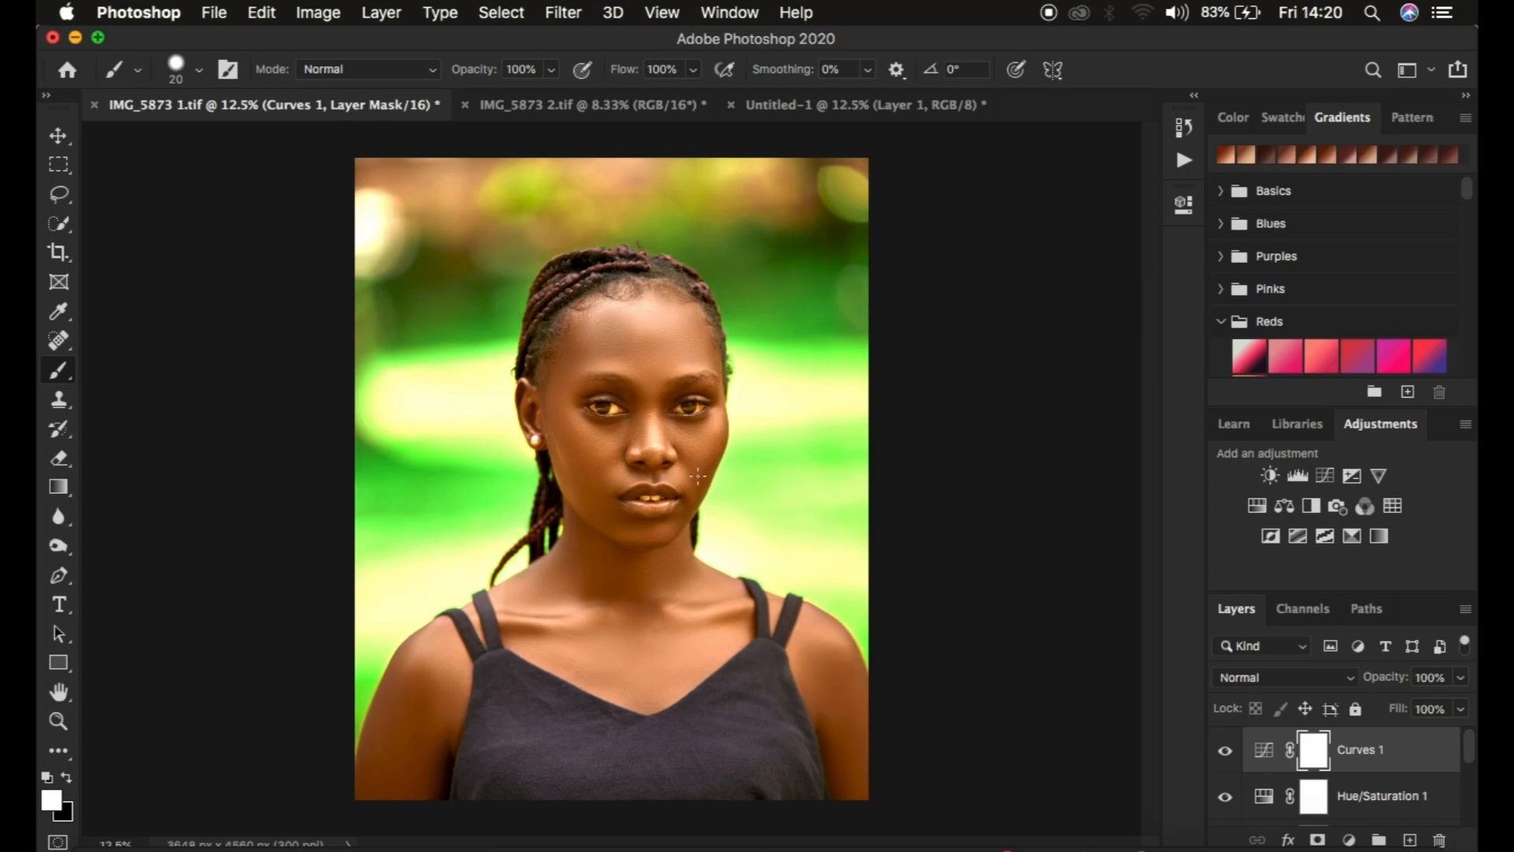
In the Curves layer's Blend If Gray settings, set the underlying layer's dark limit to a split range of 109 / 253
click(1417, 763)
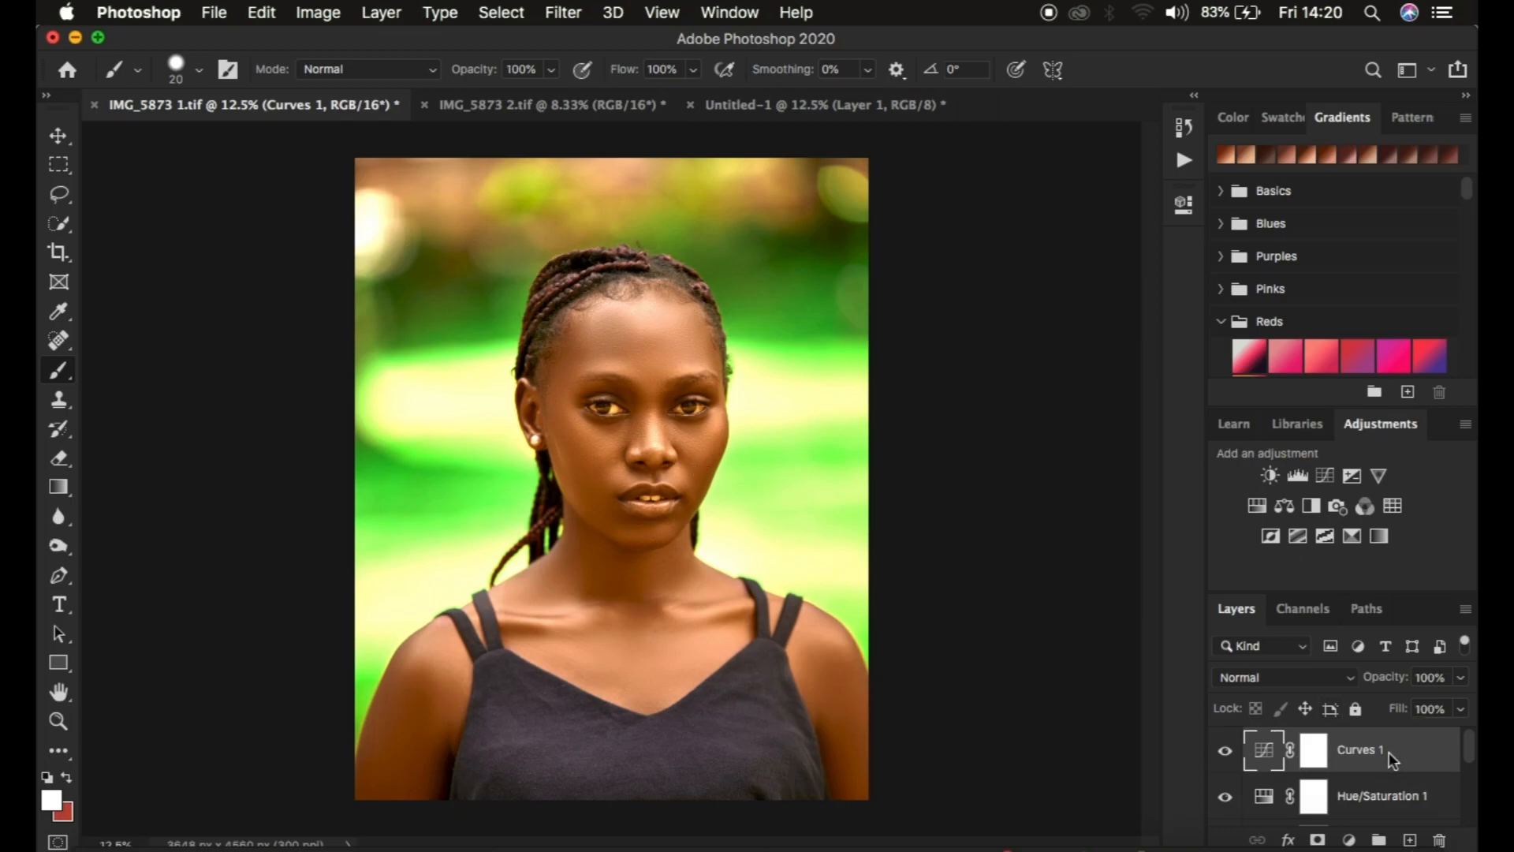
double_click(1392, 759)
drag(935, 75, 1204, 69)
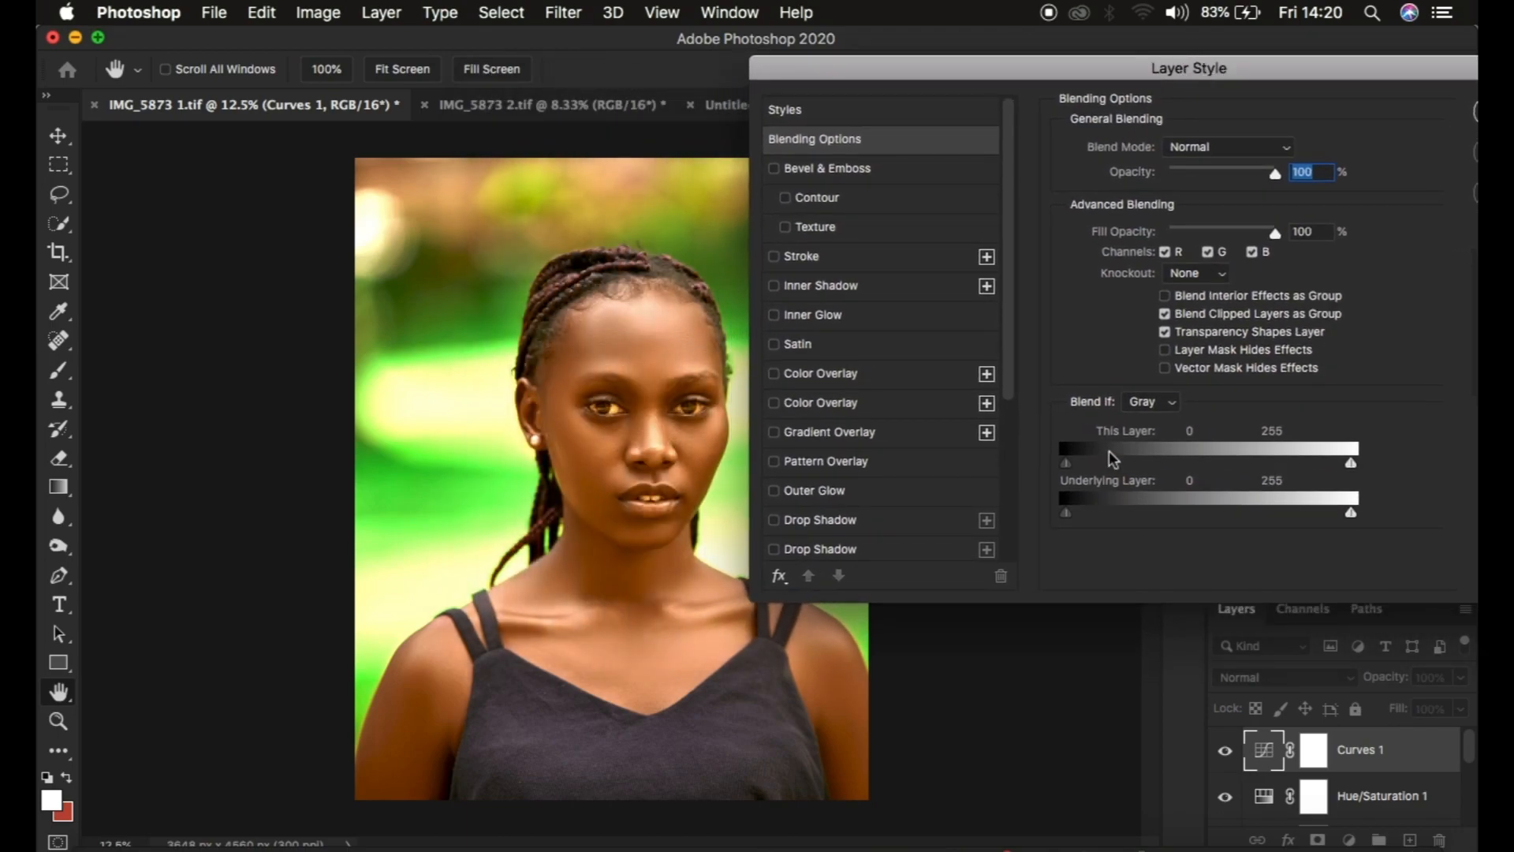
click(1151, 404)
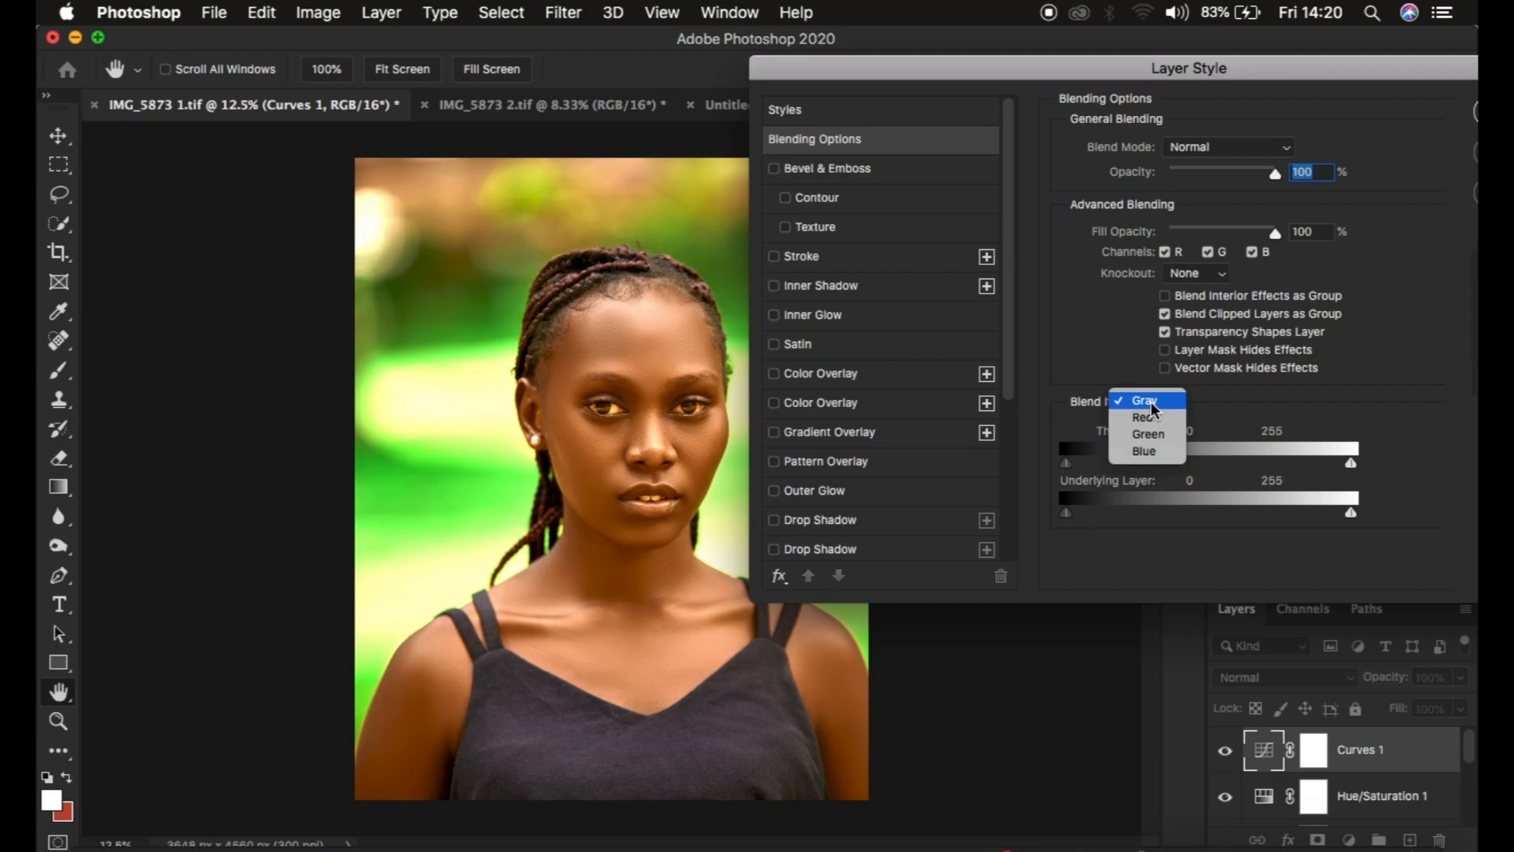
click(1151, 401)
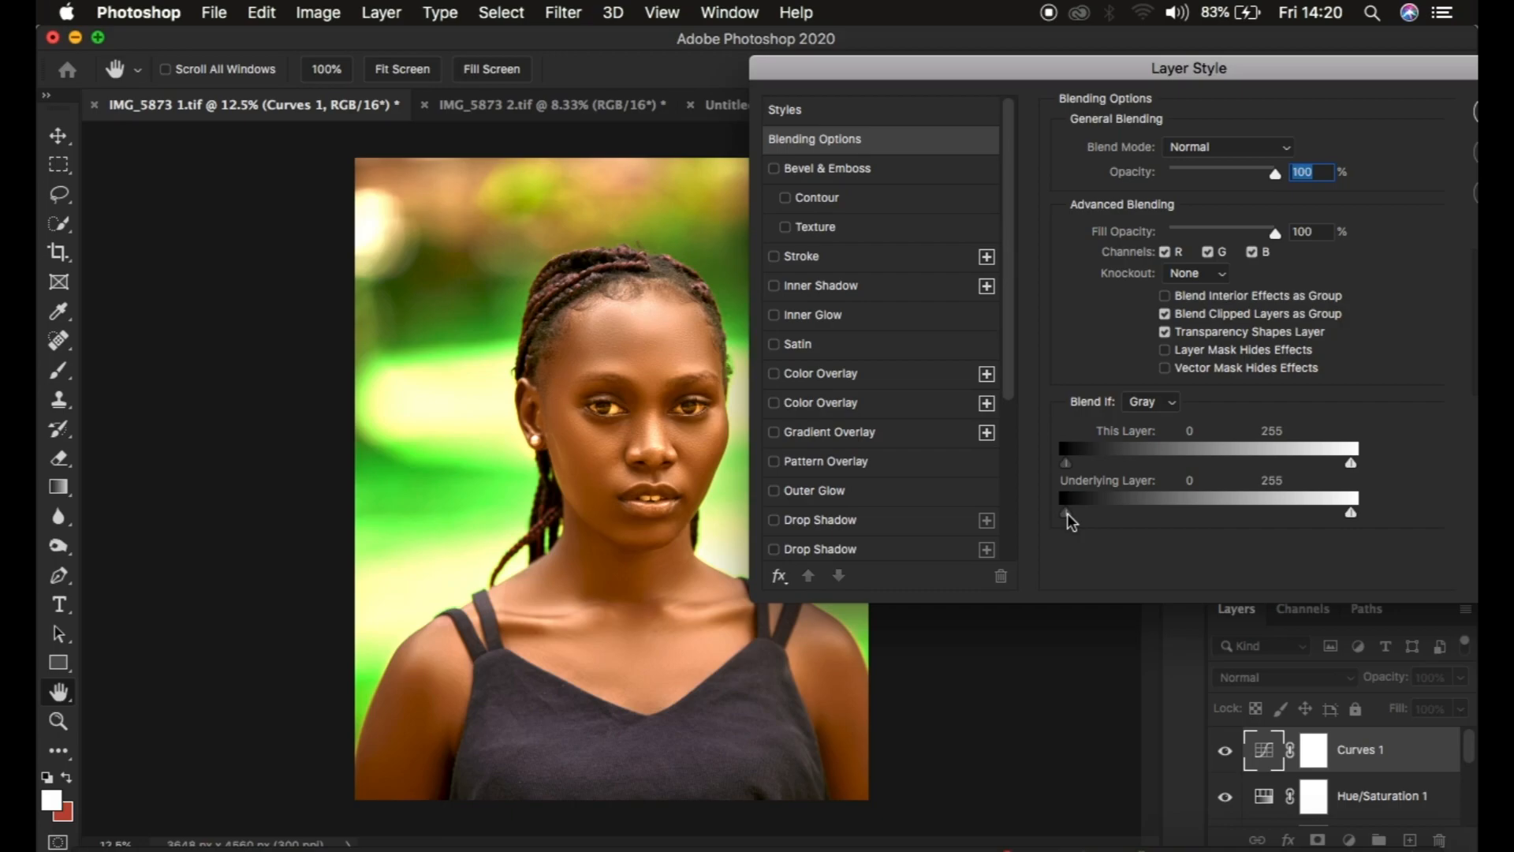
drag(1066, 514, 1188, 522)
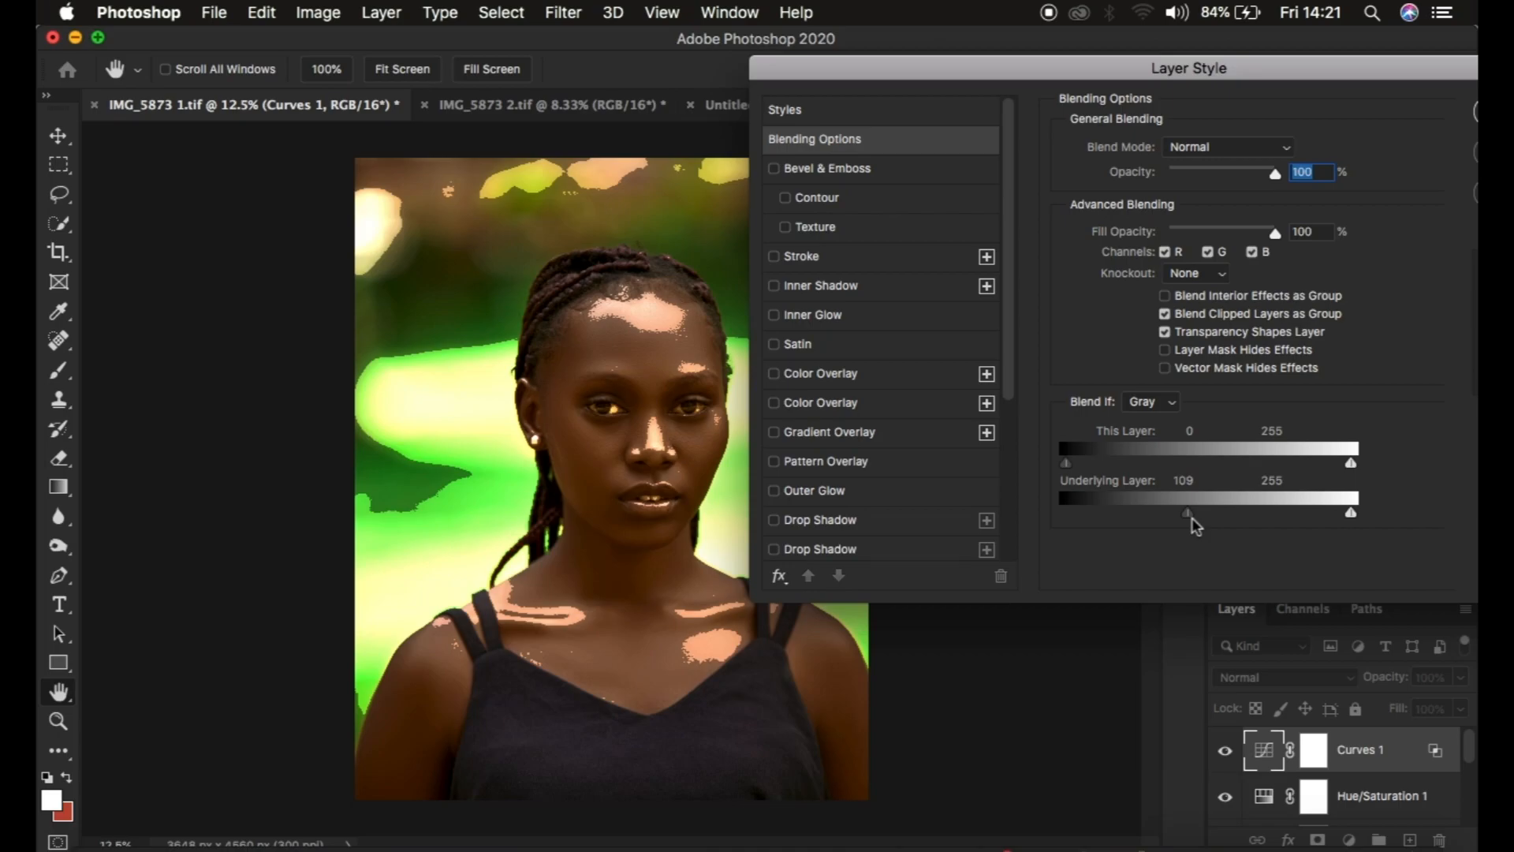
drag(1190, 514, 1351, 512)
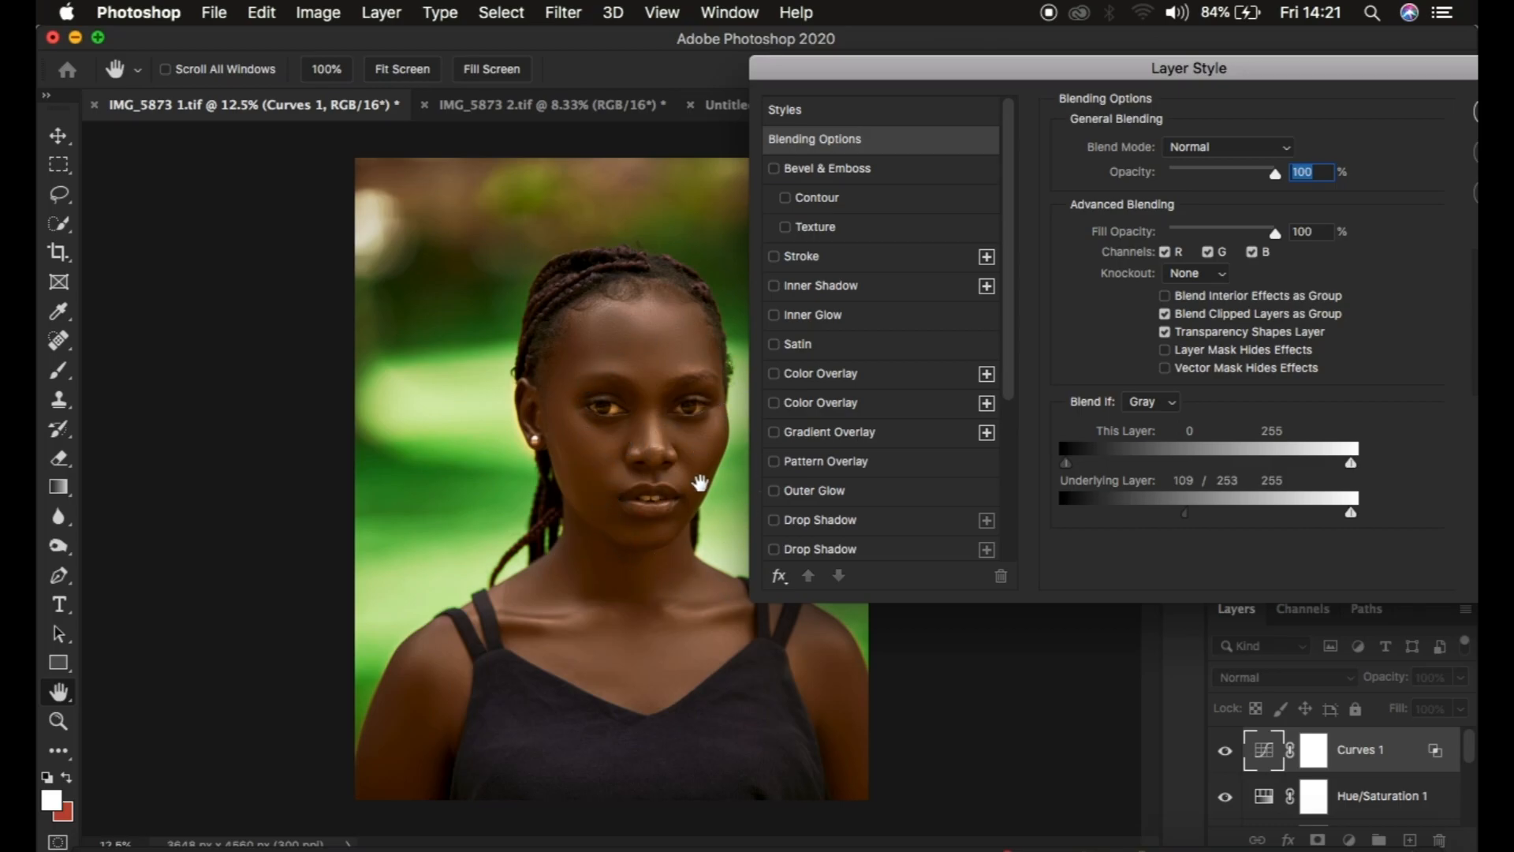
drag(1237, 68, 898, 74)
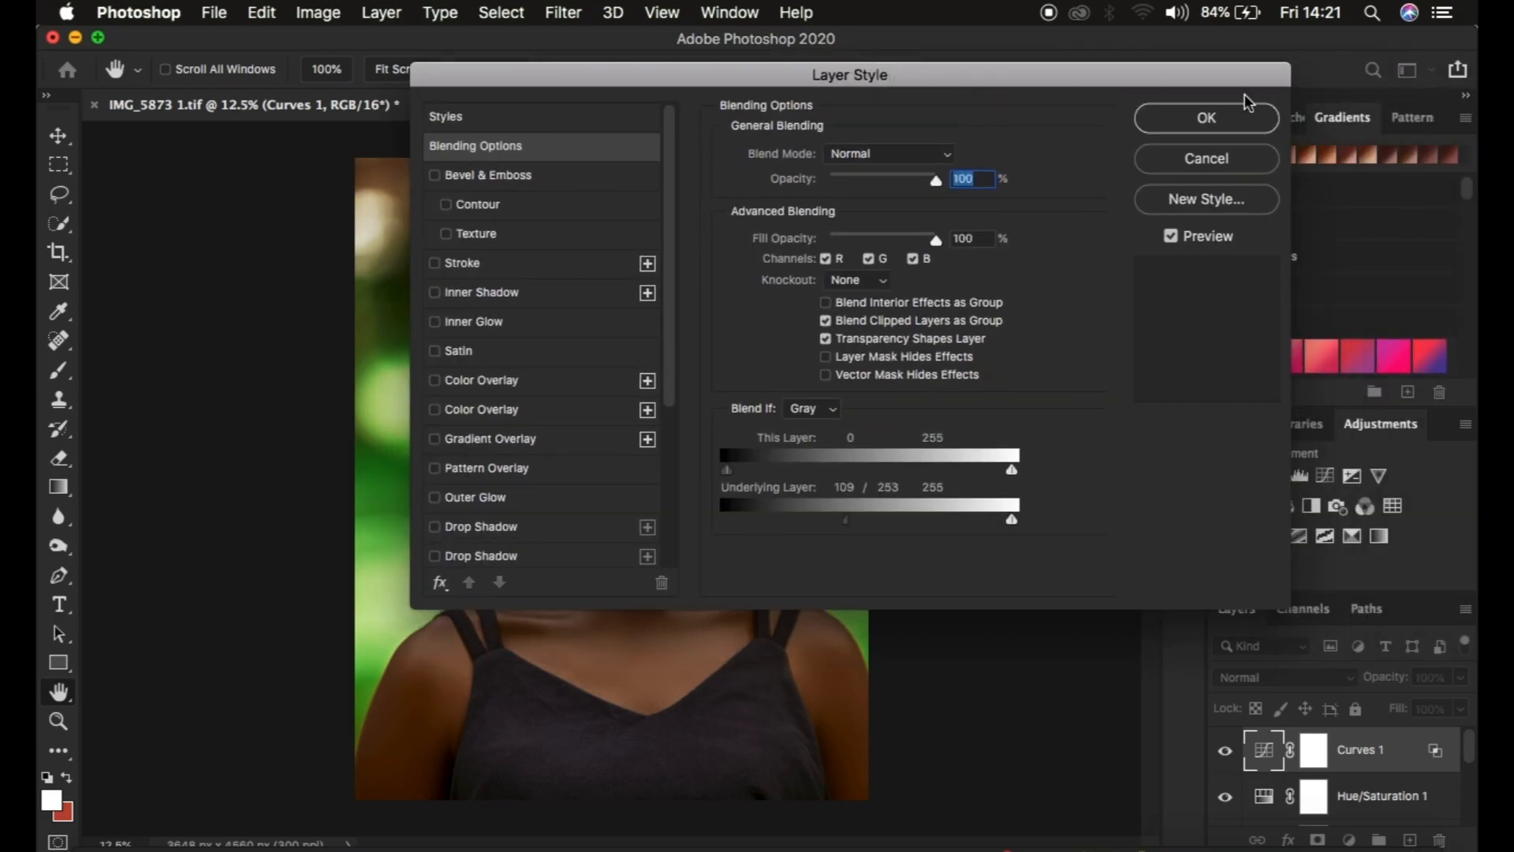
click(1227, 115)
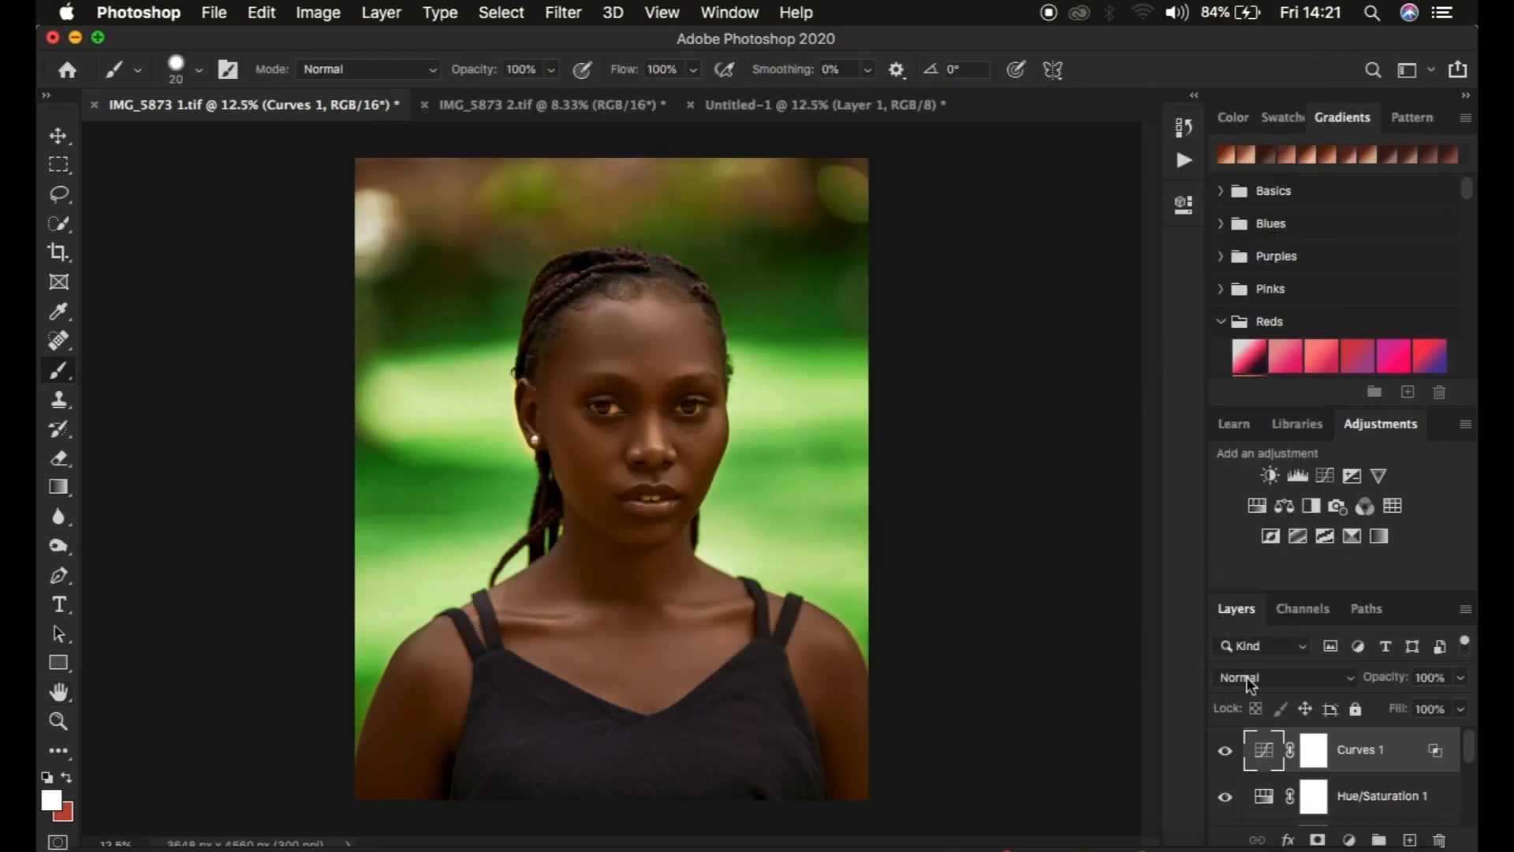
Compare the image with and without the Curves layer, and invert its layer mask to black
click(1224, 751)
click(1224, 751)
click(1313, 751)
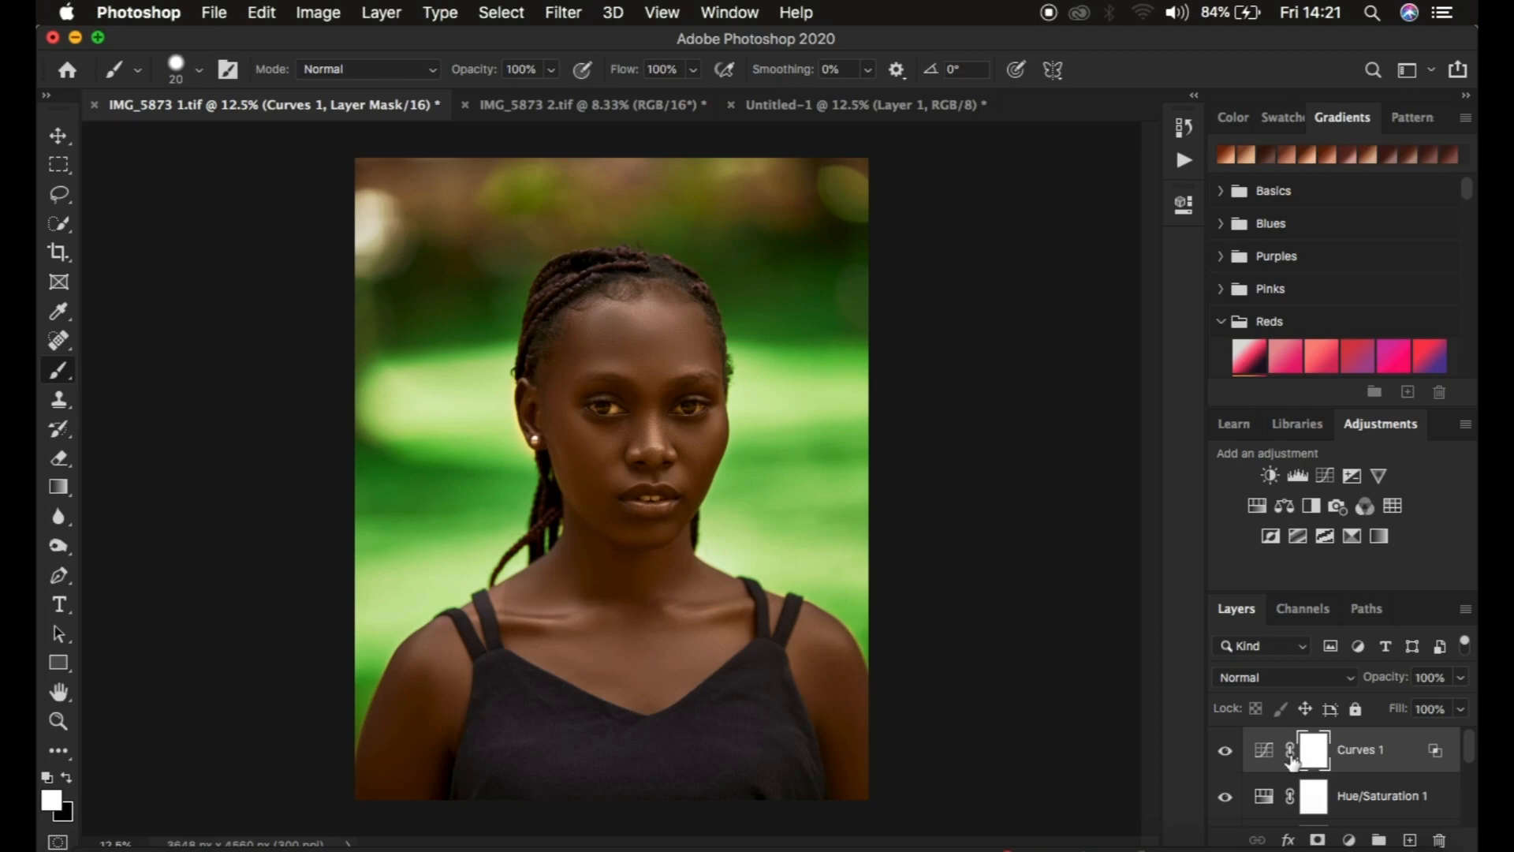
key(super+i)
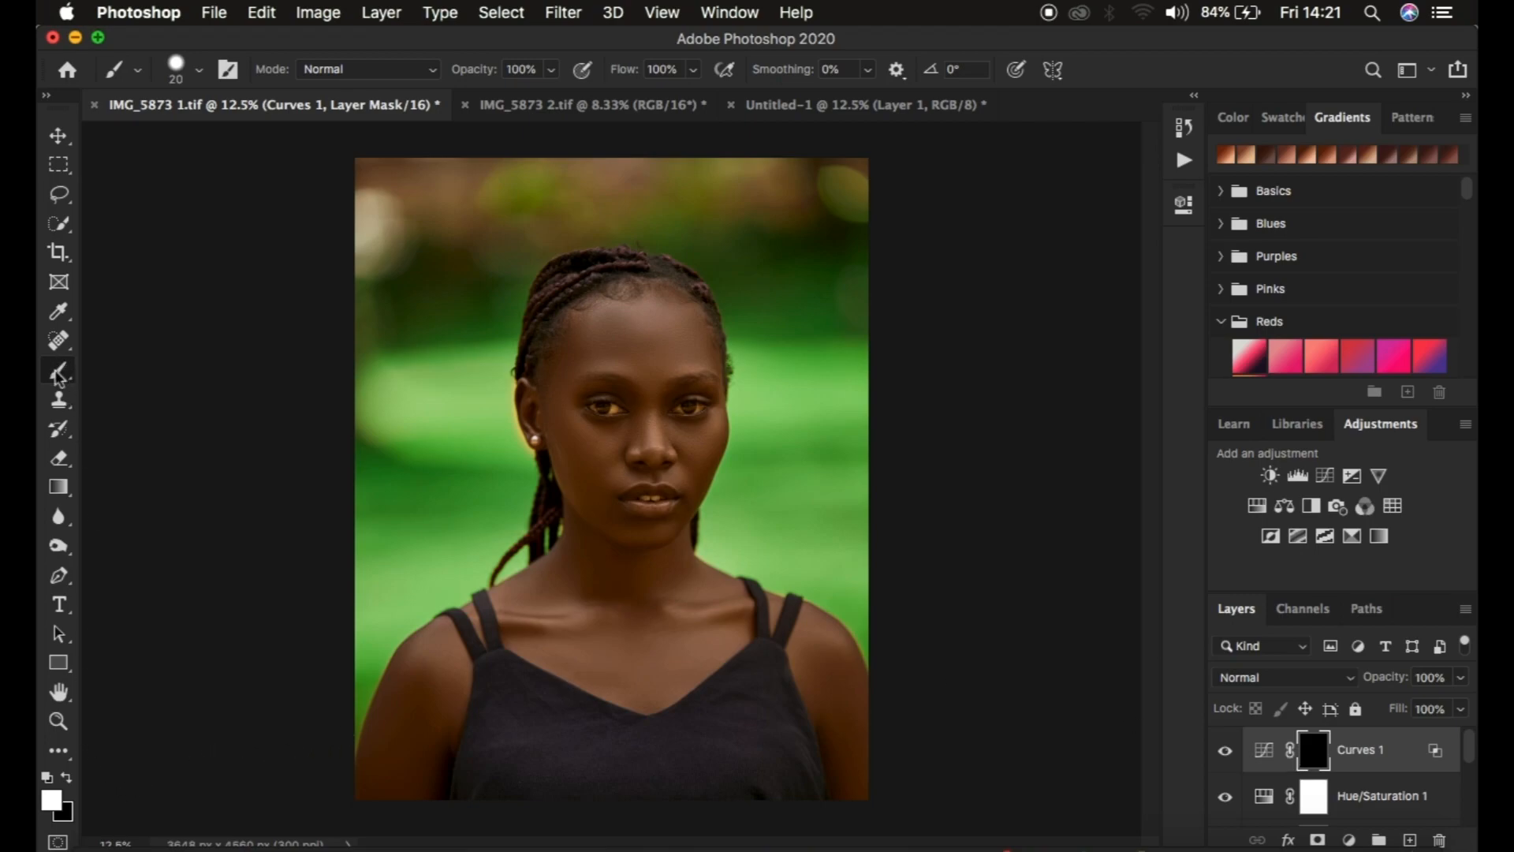
Soften the Brush tool's edge and set the foreground color to white with black as the background
click(198, 70)
drag(268, 191, 118, 185)
click(199, 70)
click(47, 779)
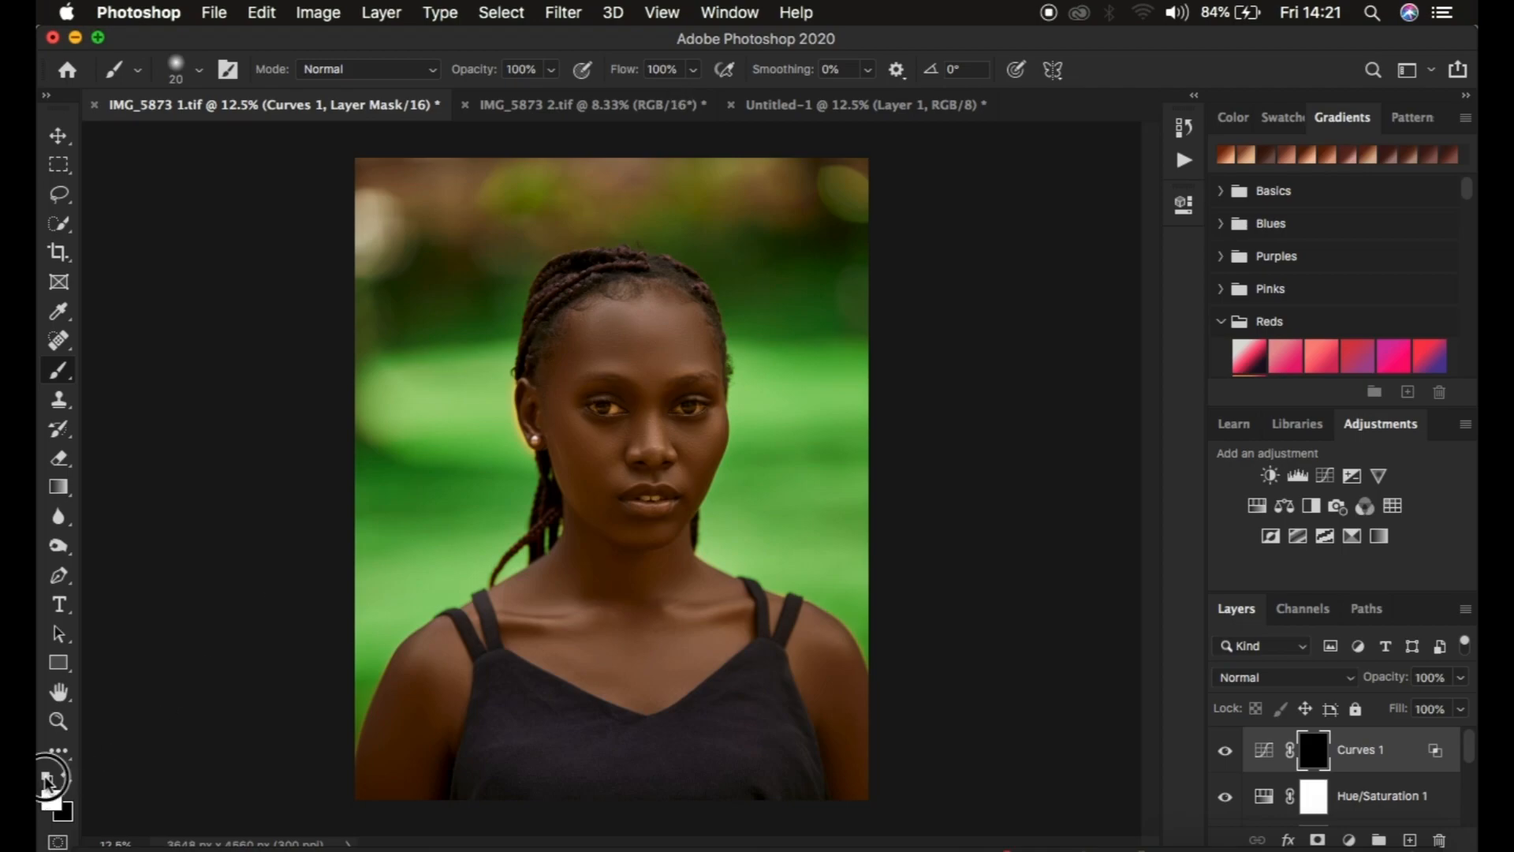
click(68, 781)
click(47, 779)
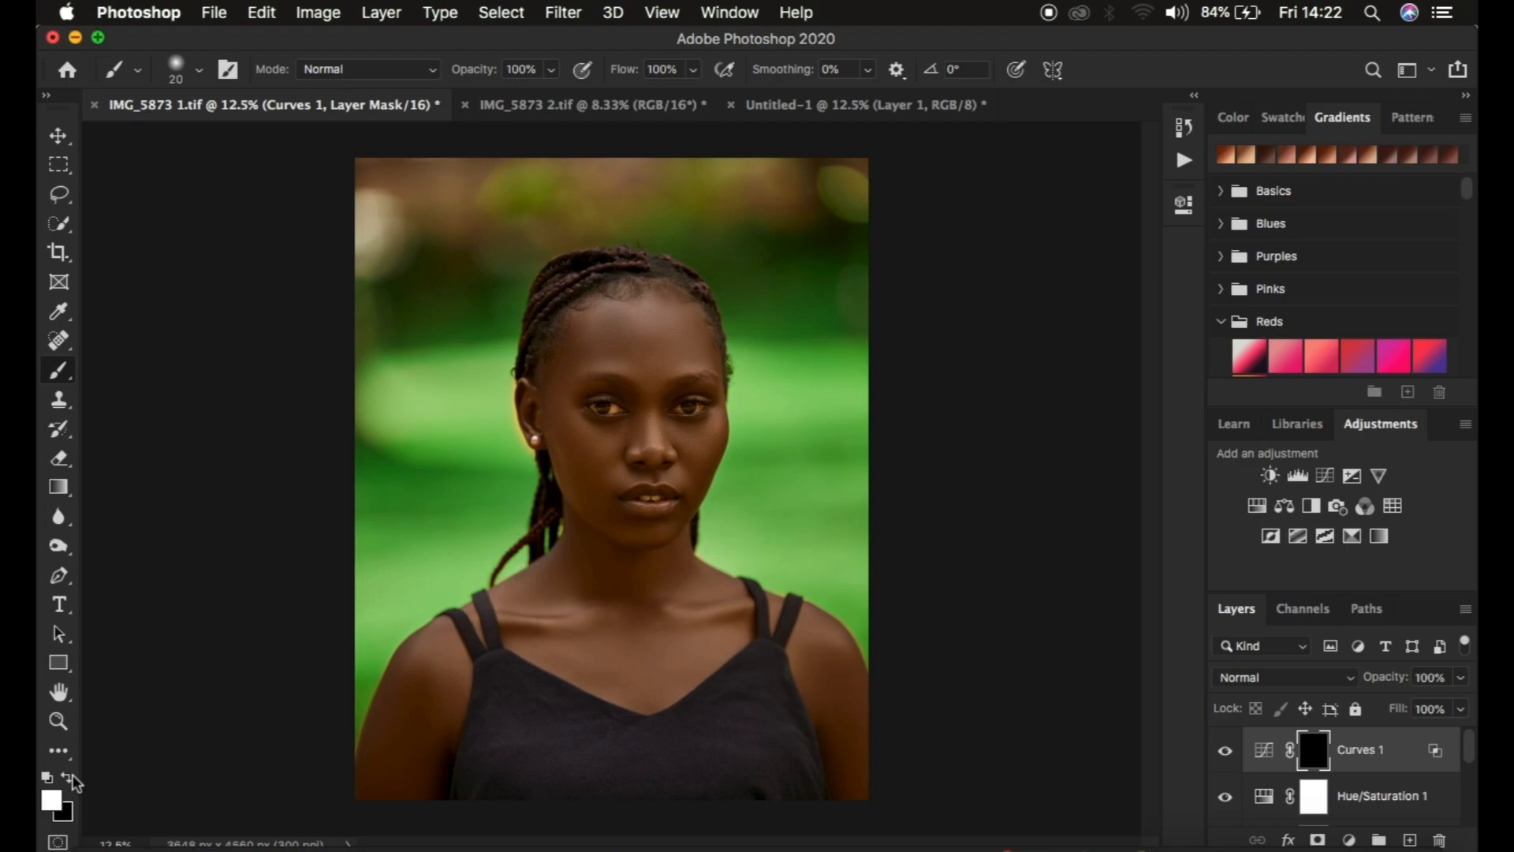
click(73, 780)
click(73, 781)
click(73, 780)
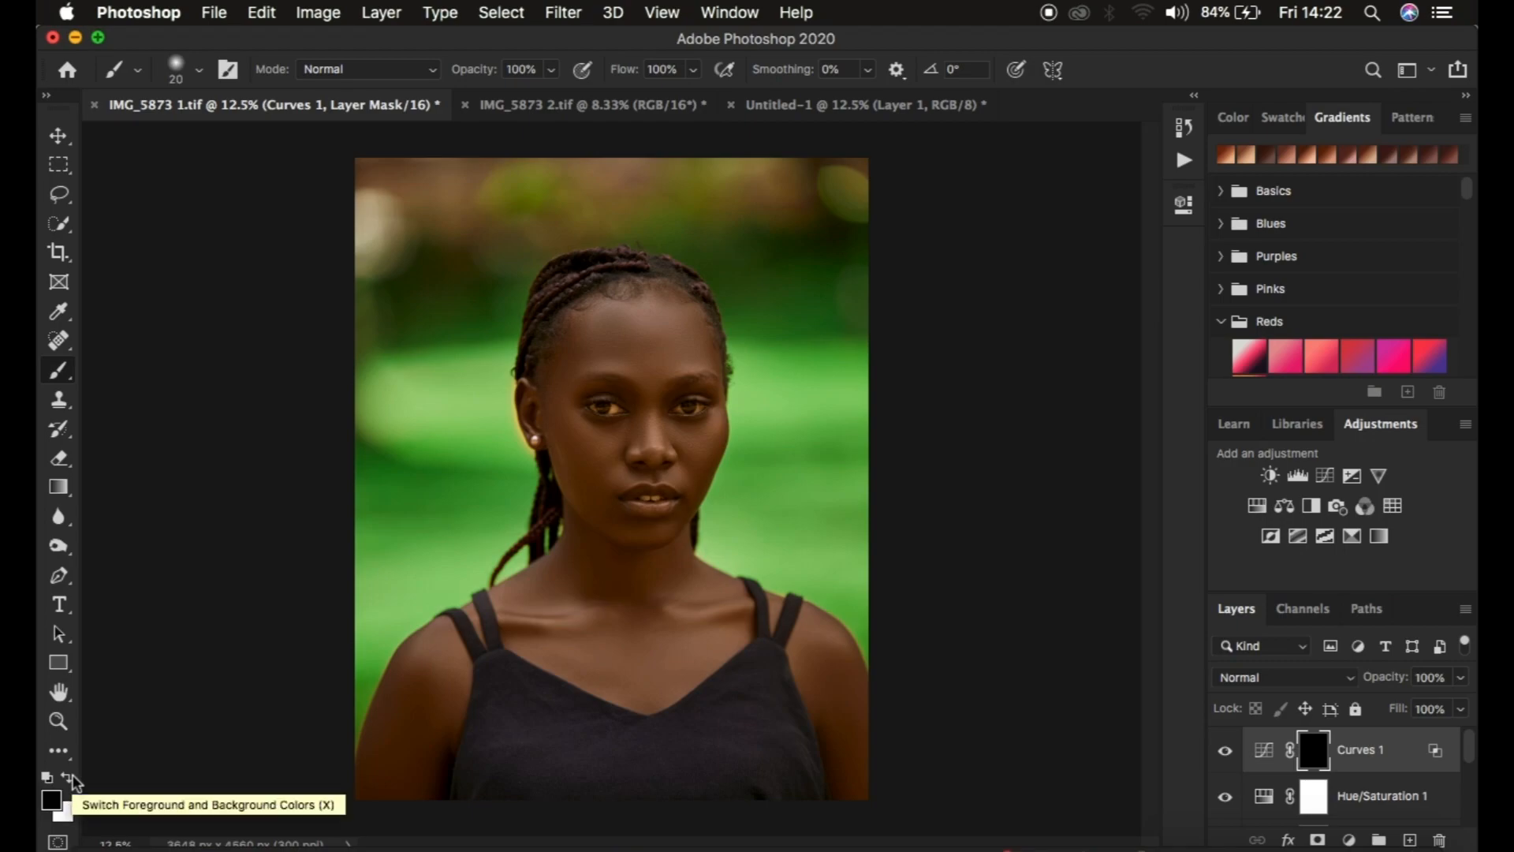
click(73, 781)
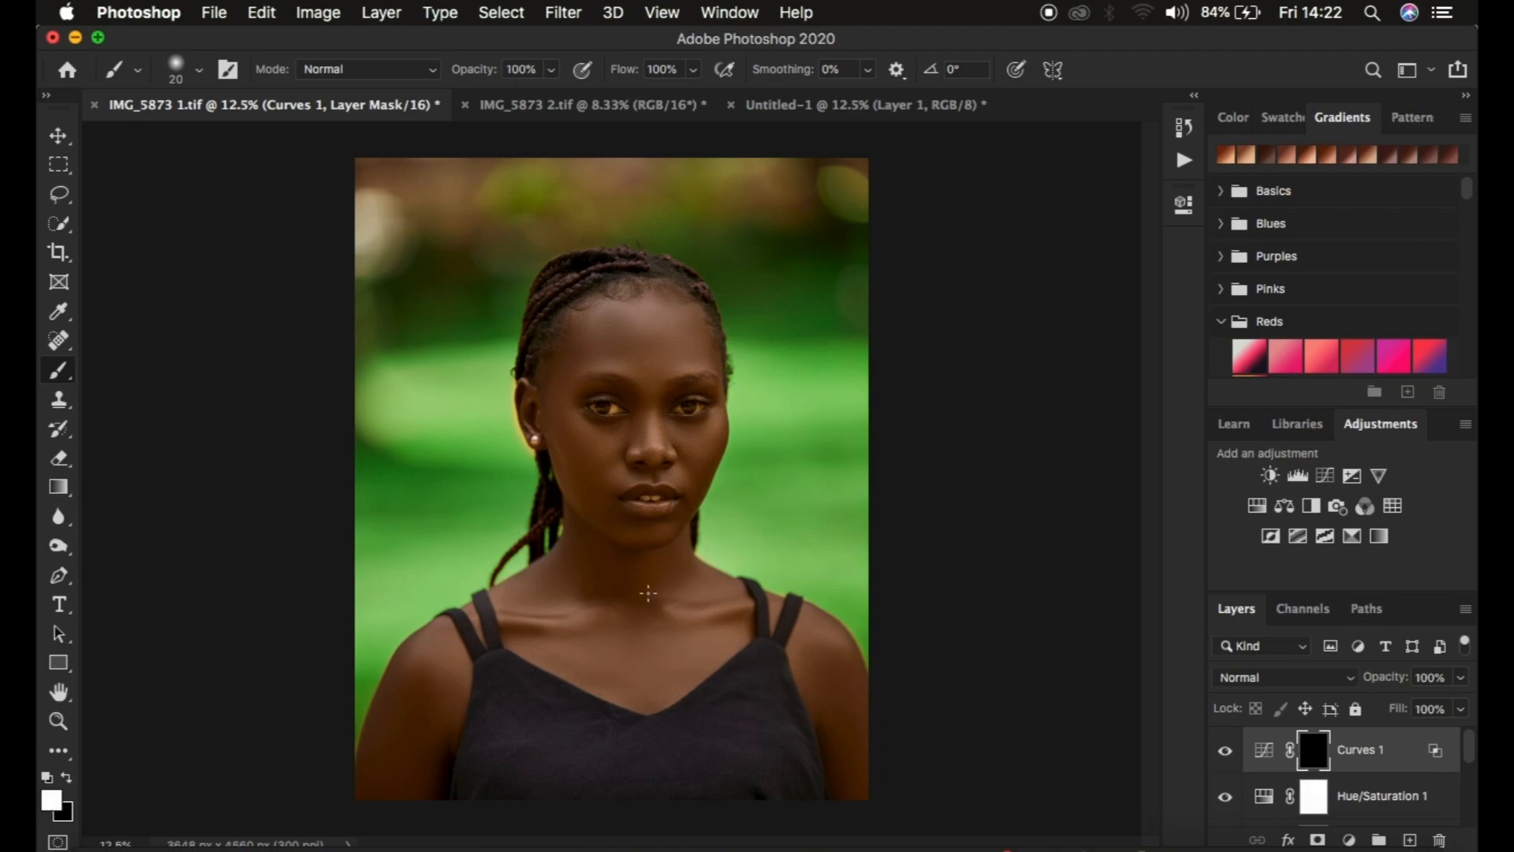
Paint white over the face, neck, chest and shoulders on the Curves mask with a 400 px soft brush
key(bracketright)
key(bracketright)
key(bracketright)
key(bracketright)
key(bracketright)
key(bracketright)
key(bracketright)
key(bracketright)
mouse_move(652, 443)
mouse_down()
mouse_move(566, 414)
mouse_move(574, 381)
mouse_move(622, 321)
mouse_move(686, 308)
mouse_move(665, 328)
mouse_move(698, 366)
mouse_up()
drag(633, 514, 655, 507)
mouse_move(583, 603)
mouse_down()
mouse_move(524, 612)
mouse_move(595, 615)
mouse_up()
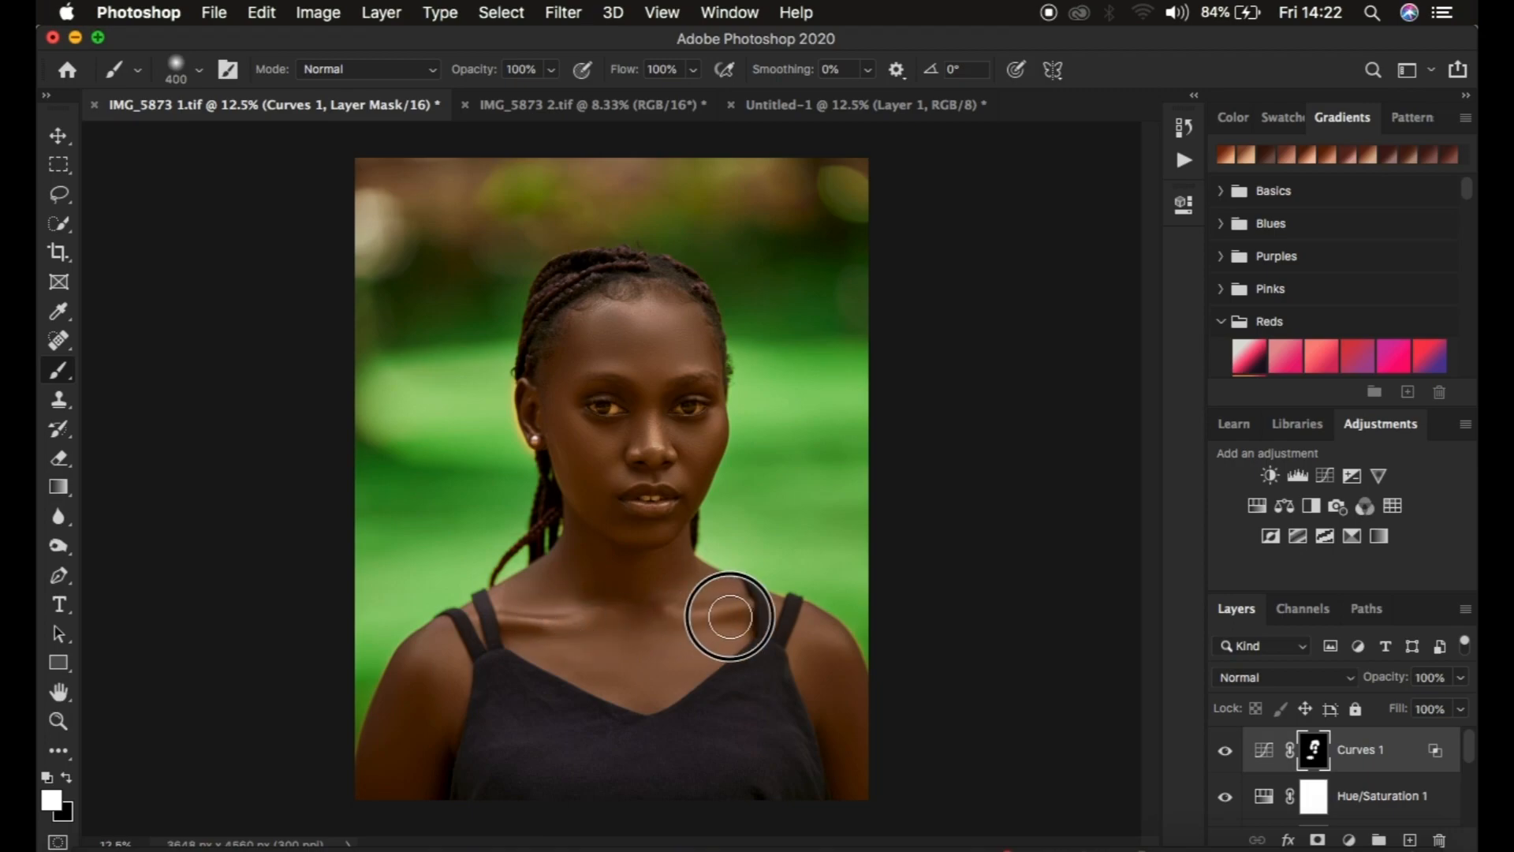
drag(729, 616, 686, 612)
mouse_move(838, 646)
mouse_down()
mouse_move(838, 662)
mouse_move(784, 692)
mouse_up()
mouse_move(430, 680)
mouse_down()
mouse_move(437, 653)
mouse_move(419, 700)
mouse_up()
mouse_move(612, 474)
mouse_down()
mouse_move(571, 411)
mouse_move(641, 301)
mouse_move(662, 307)
mouse_move(668, 460)
mouse_move(651, 480)
mouse_move(676, 493)
mouse_move(666, 516)
mouse_move(622, 502)
mouse_move(576, 441)
mouse_move(568, 354)
mouse_move(603, 315)
mouse_up()
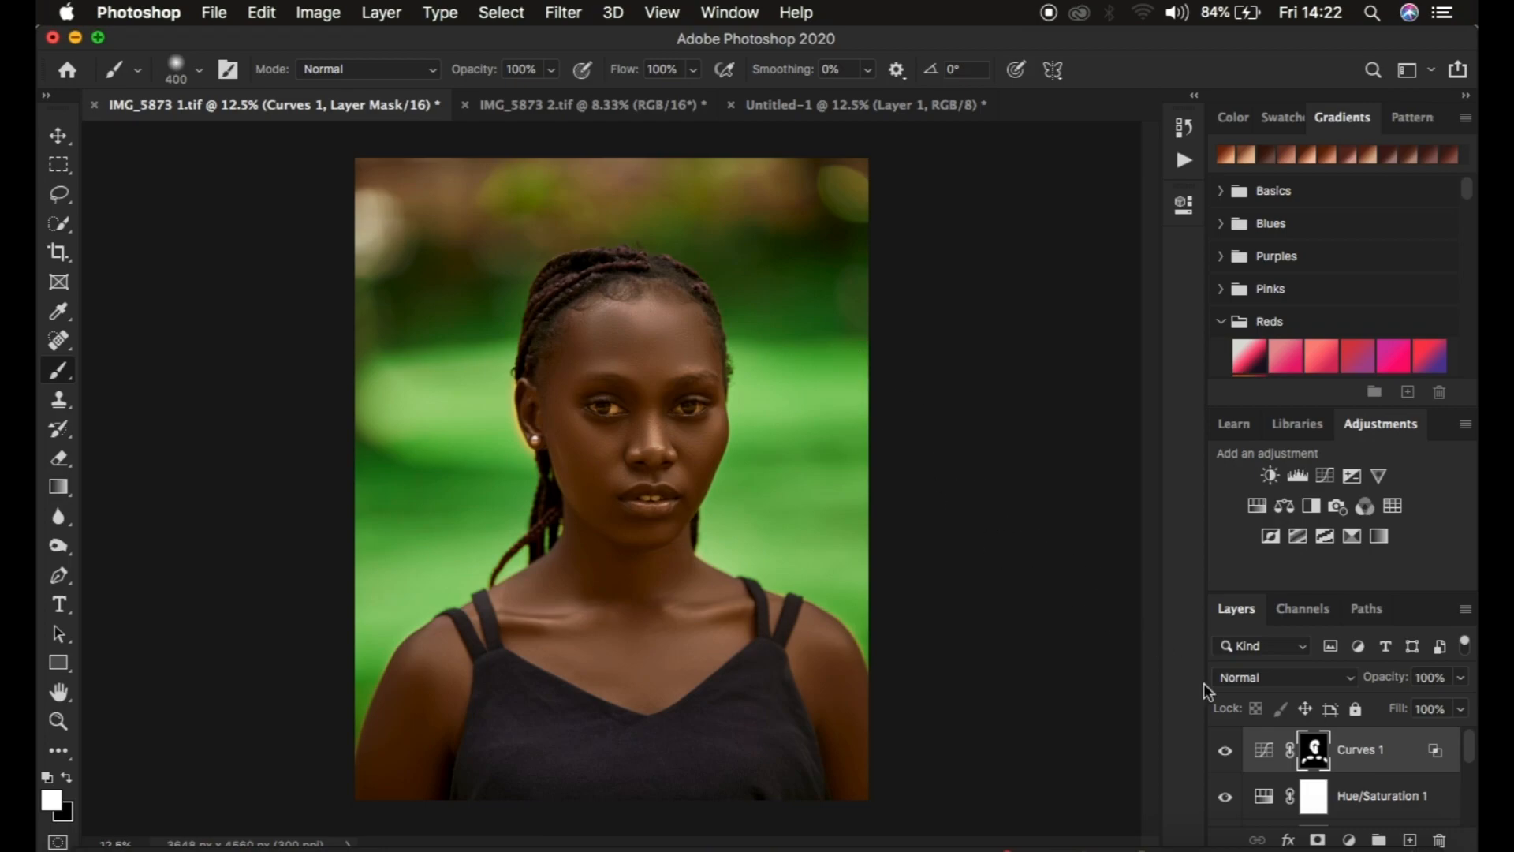
Compare the portrait with and without the masked Curves brightening
click(1226, 761)
click(1226, 761)
click(1226, 762)
click(1226, 762)
click(1227, 766)
Add a Selective Color adjustment layer and slightly raise the Black amount for the Blacks
click(1344, 841)
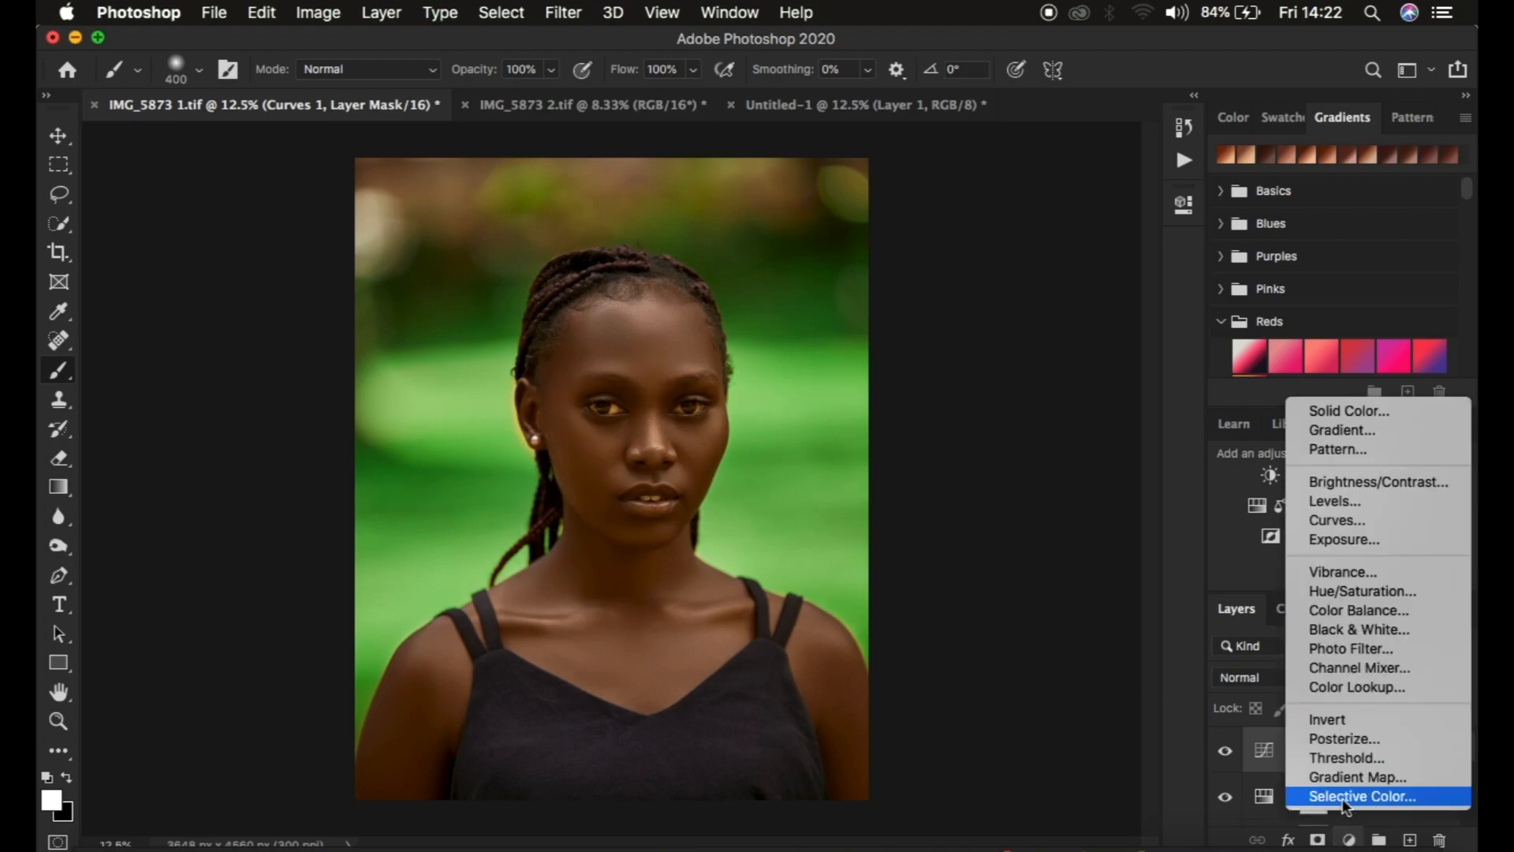
click(1345, 798)
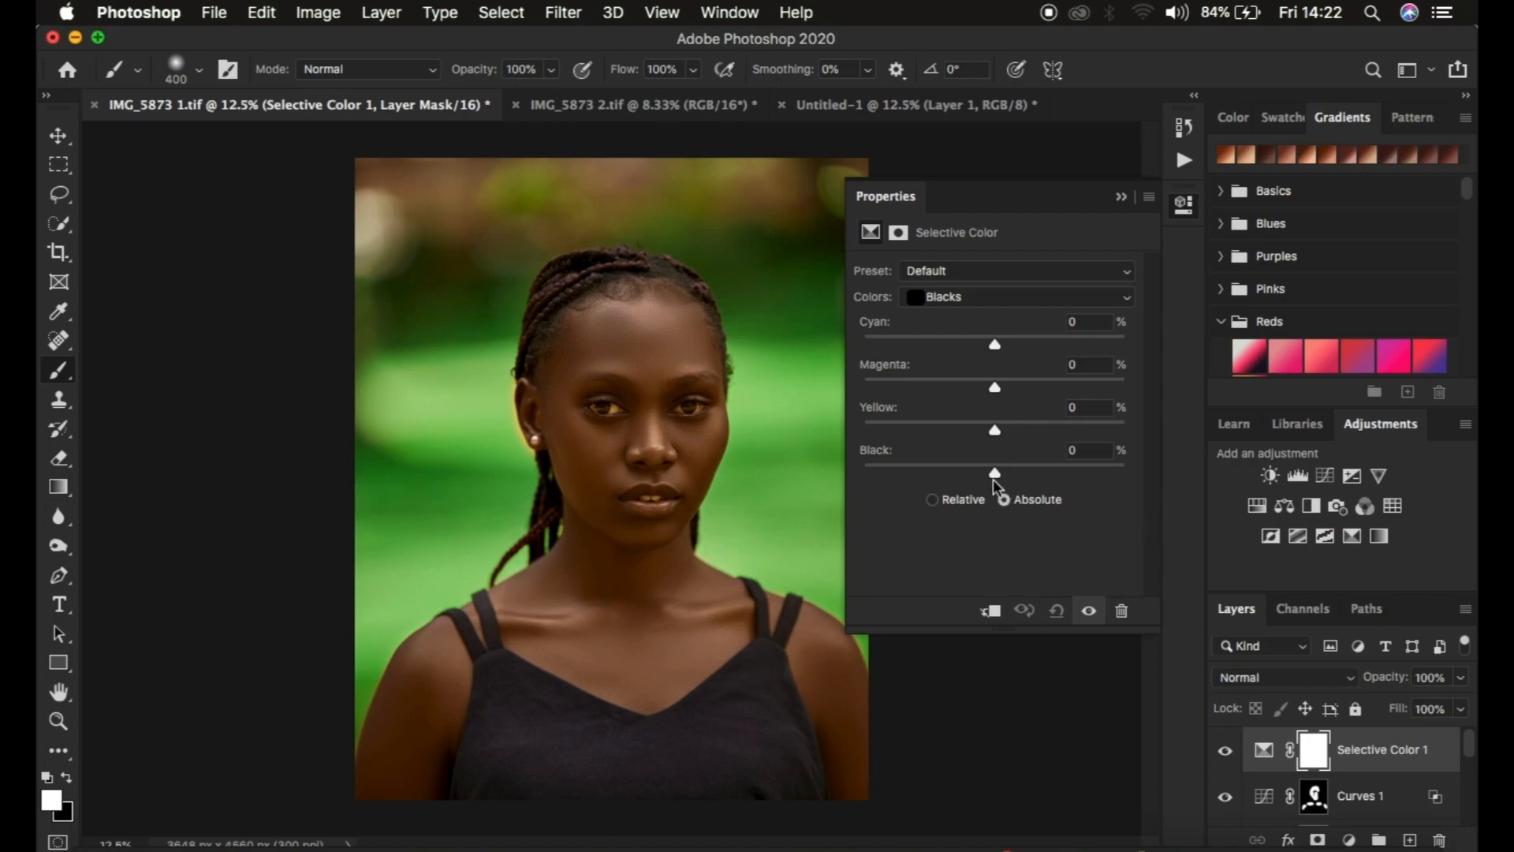
drag(994, 473, 998, 474)
click(1121, 197)
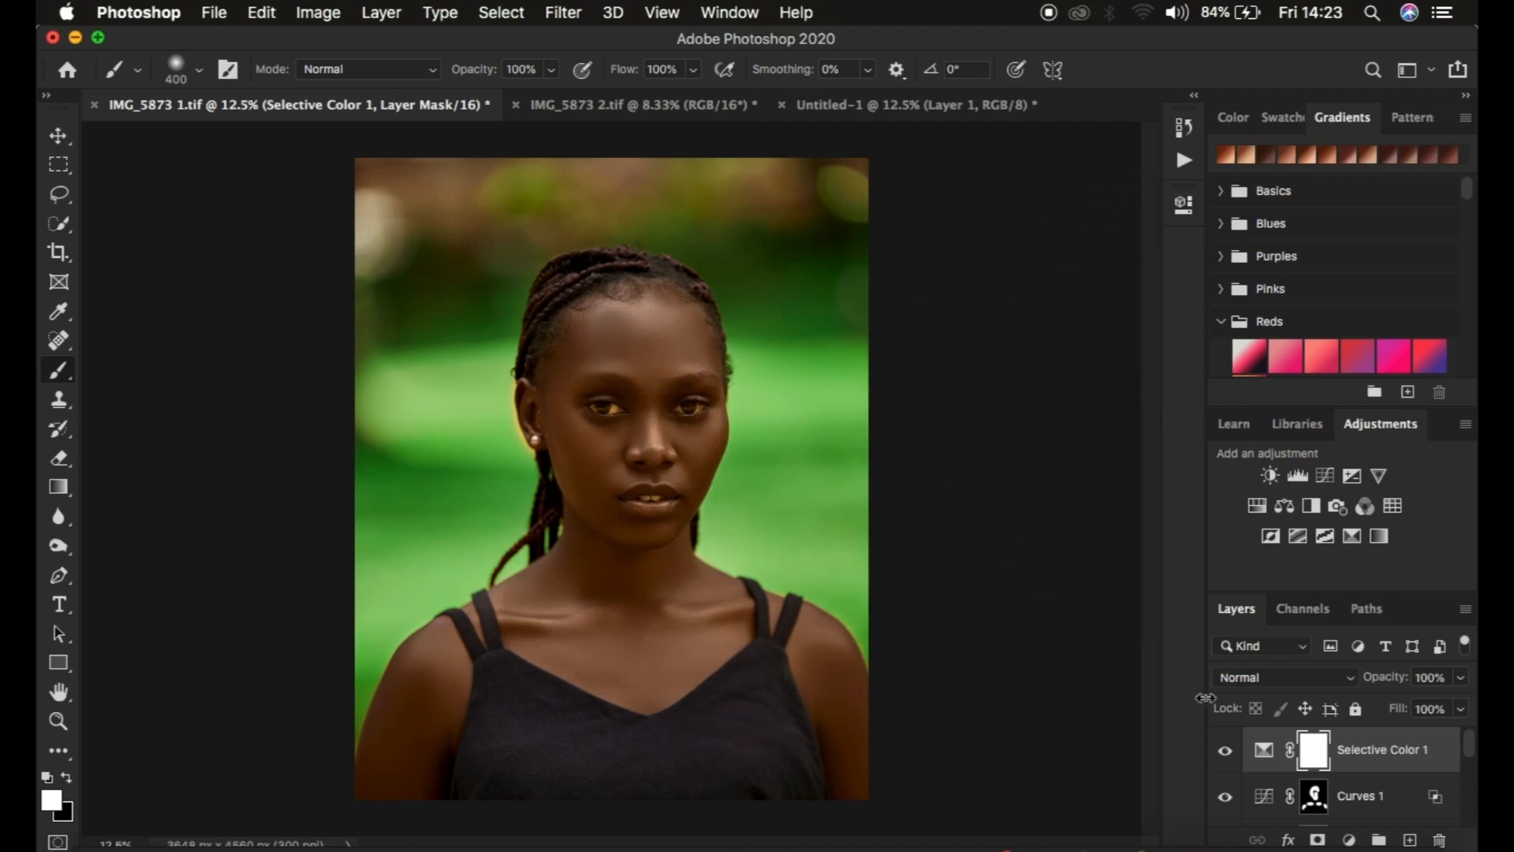
Add another Hue/Saturation adjustment layer with master saturation at -75, and invert its mask to black
click(1349, 840)
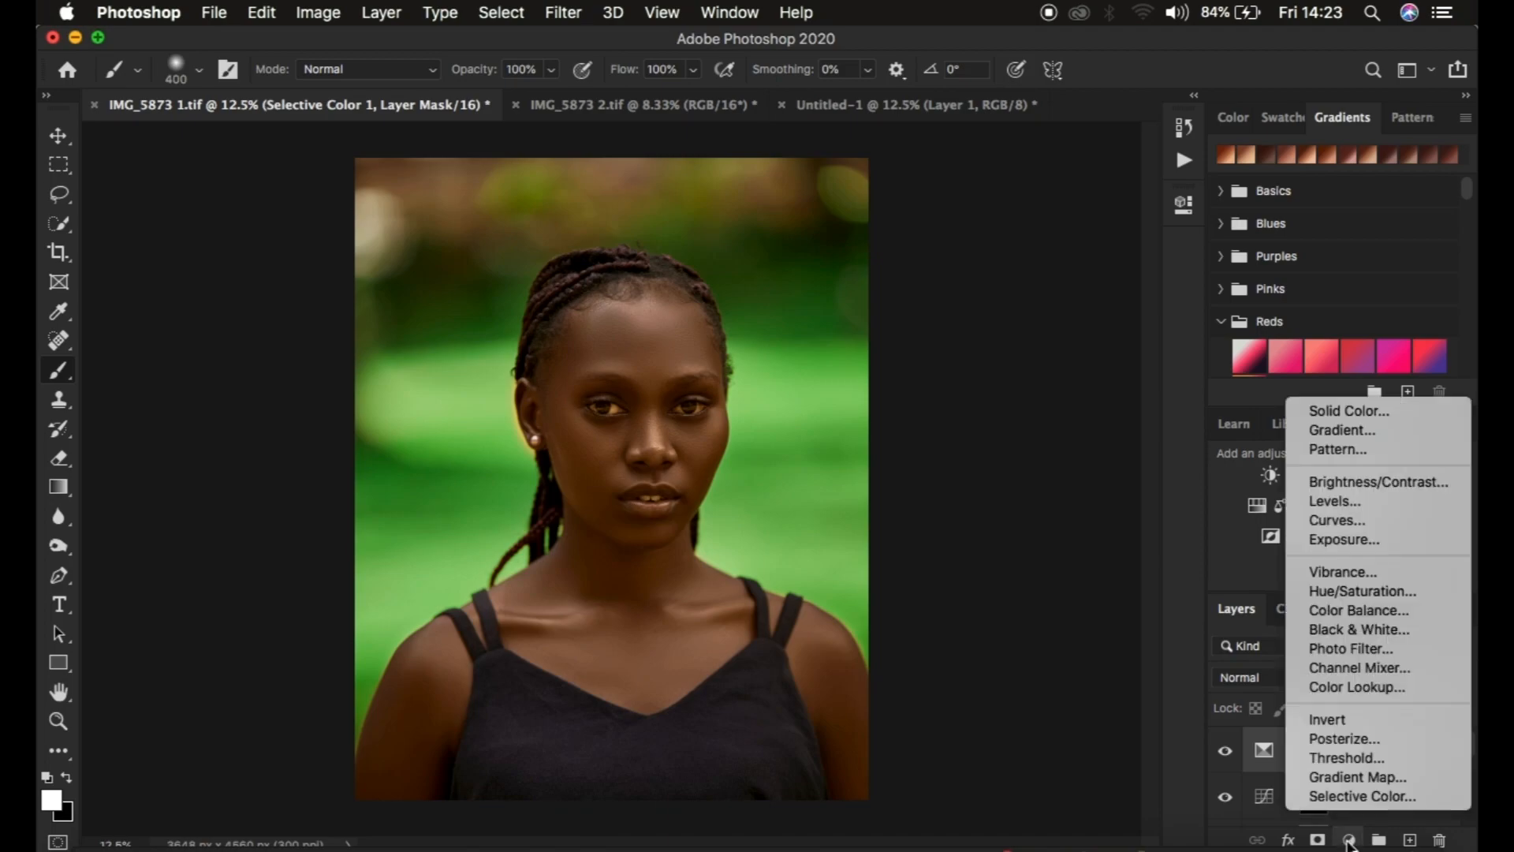
click(1347, 593)
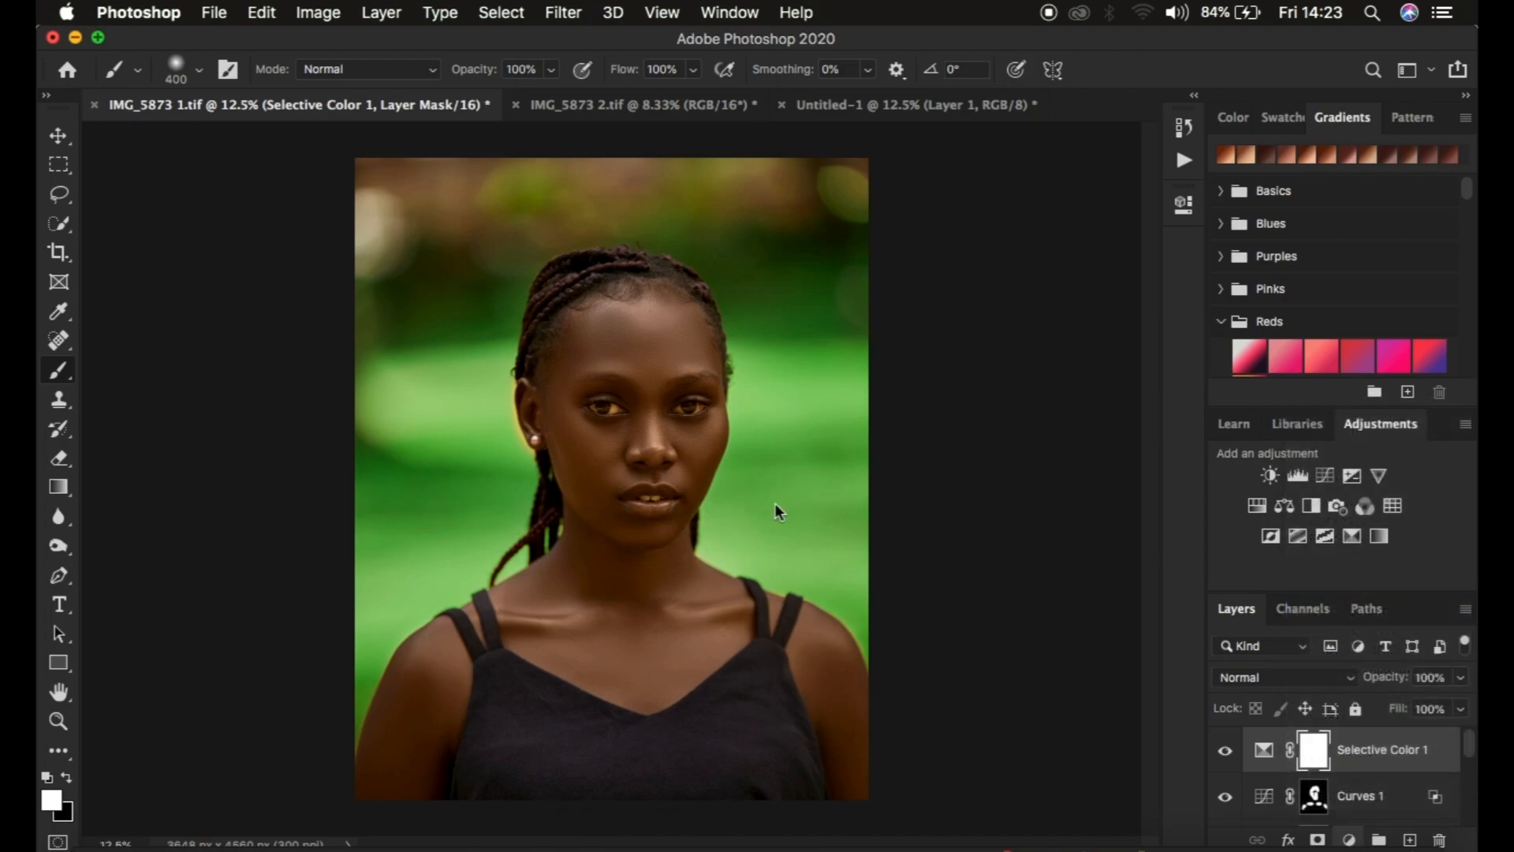
drag(913, 393, 897, 400)
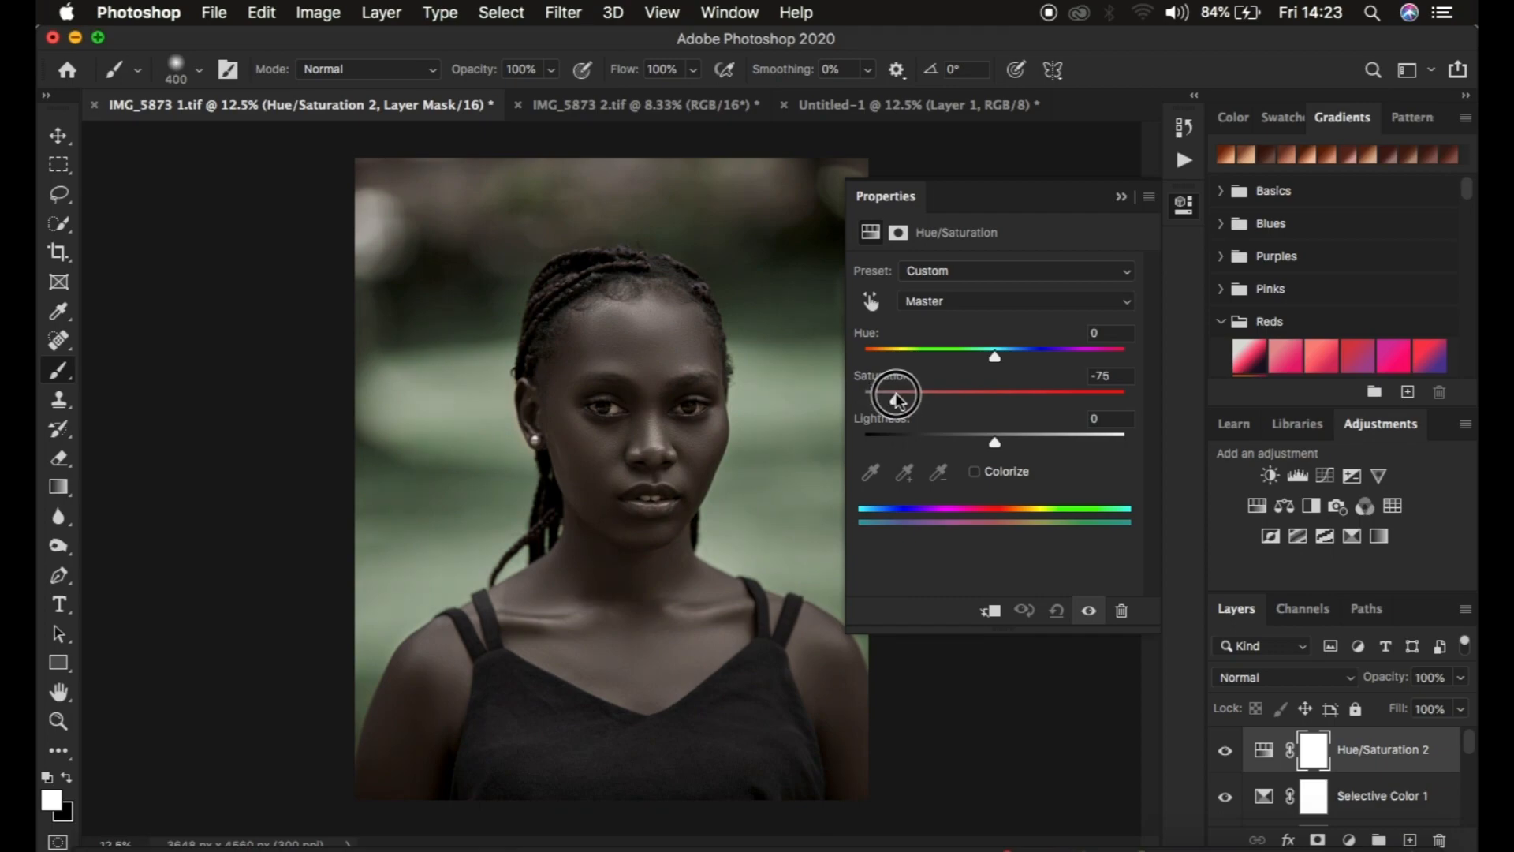
click(1119, 198)
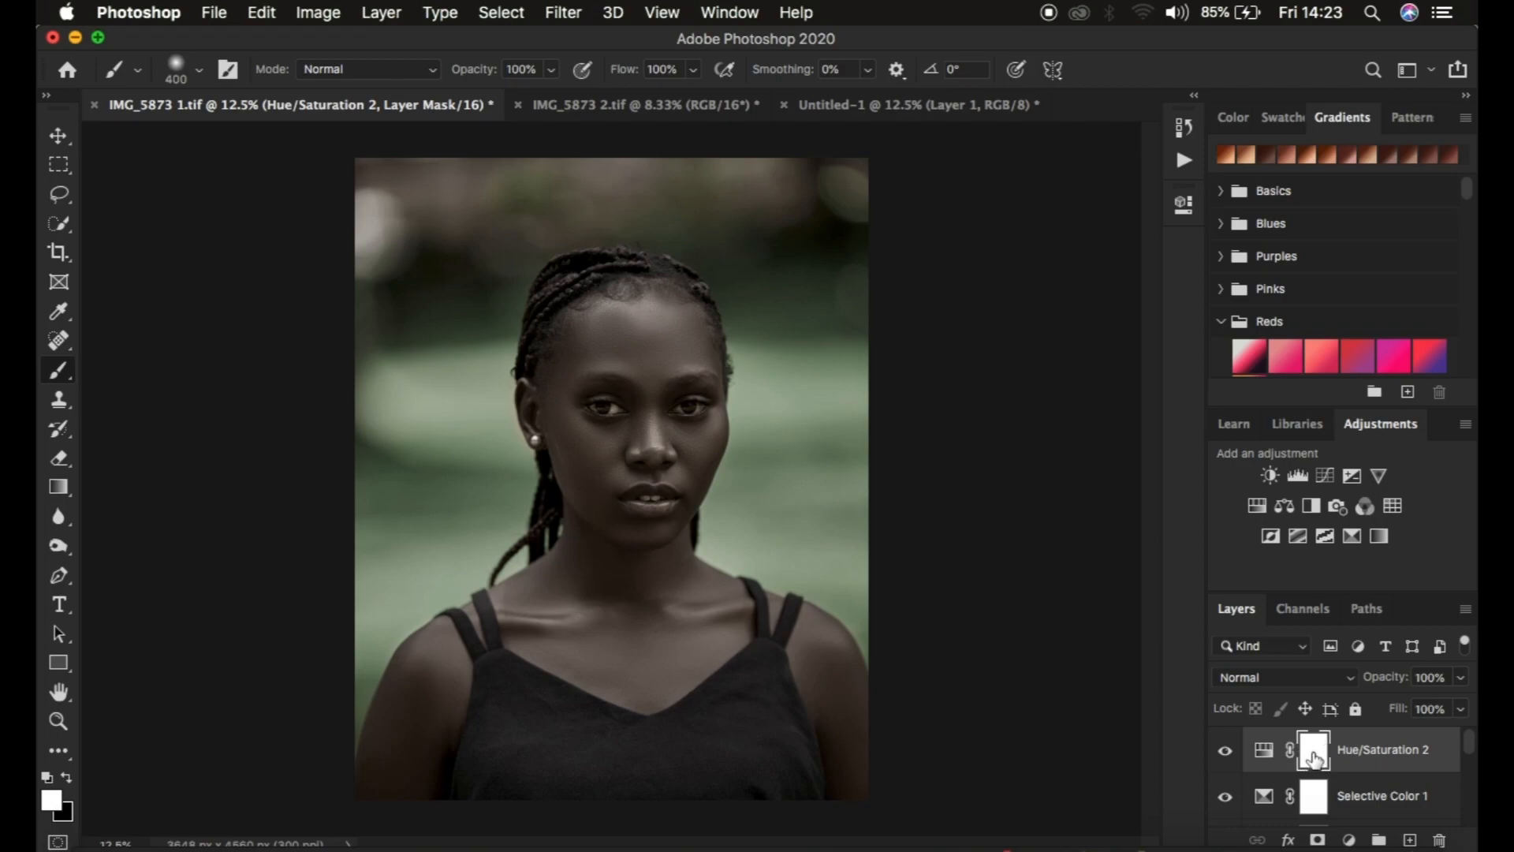
key(super+i)
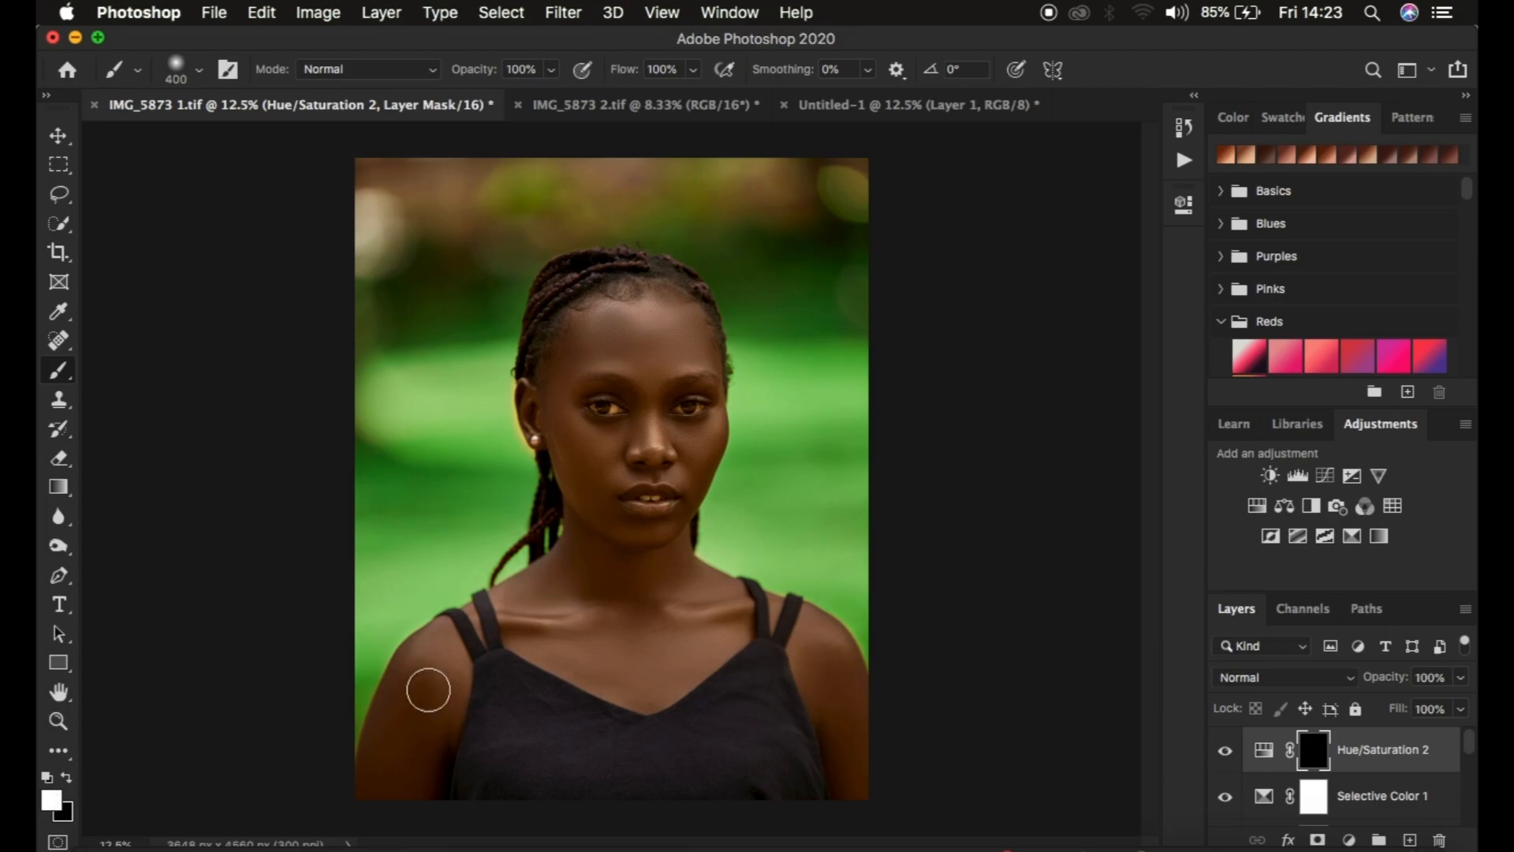
Desaturate the whites of both eyes by painting white on the new Hue/Saturation mask with a 45 px brush
key(super+plus)
key(super+plus)
key(super+plus)
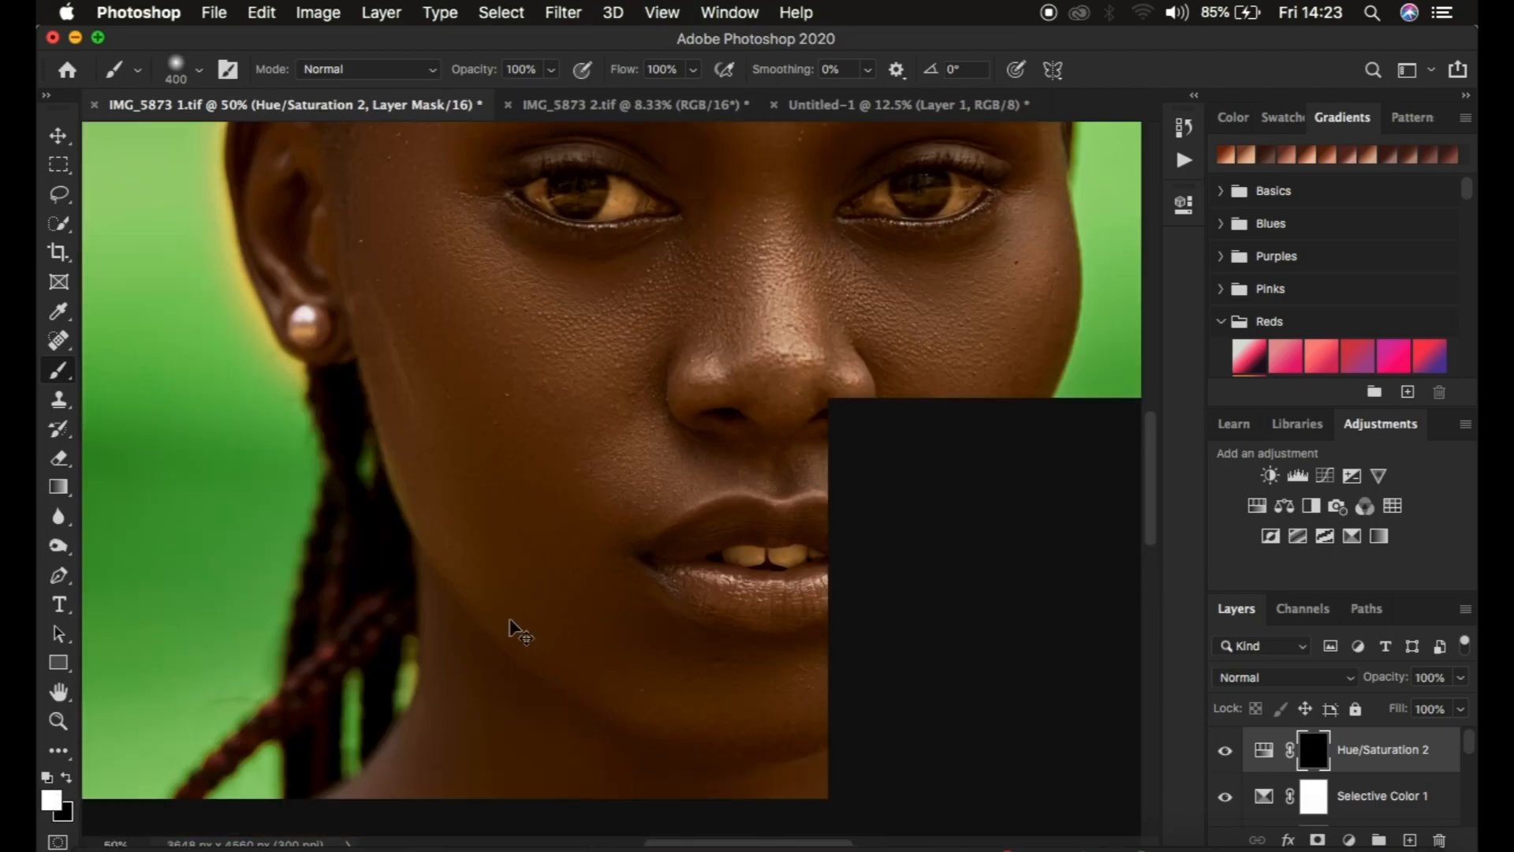
key(super+plus)
scroll(785, 418, up, 10)
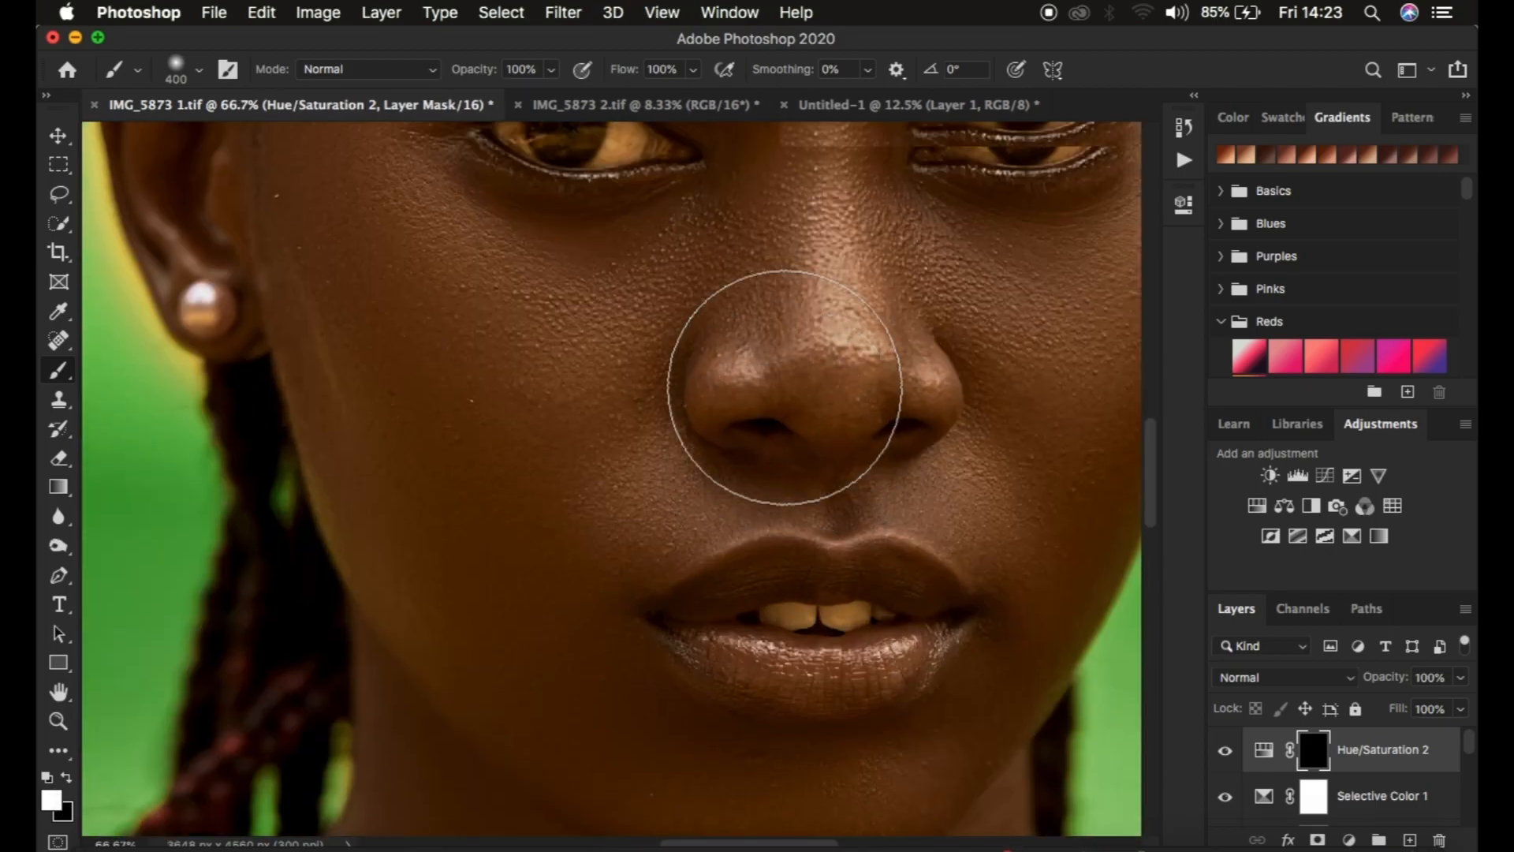
key(bracketleft)
key(bracketleft)
key(bracketleft)
key(bracketleft)
key(bracketleft)
key(bracketleft)
key(bracketleft)
key(bracketleft)
key(bracketleft)
key(bracketleft)
key(bracketleft)
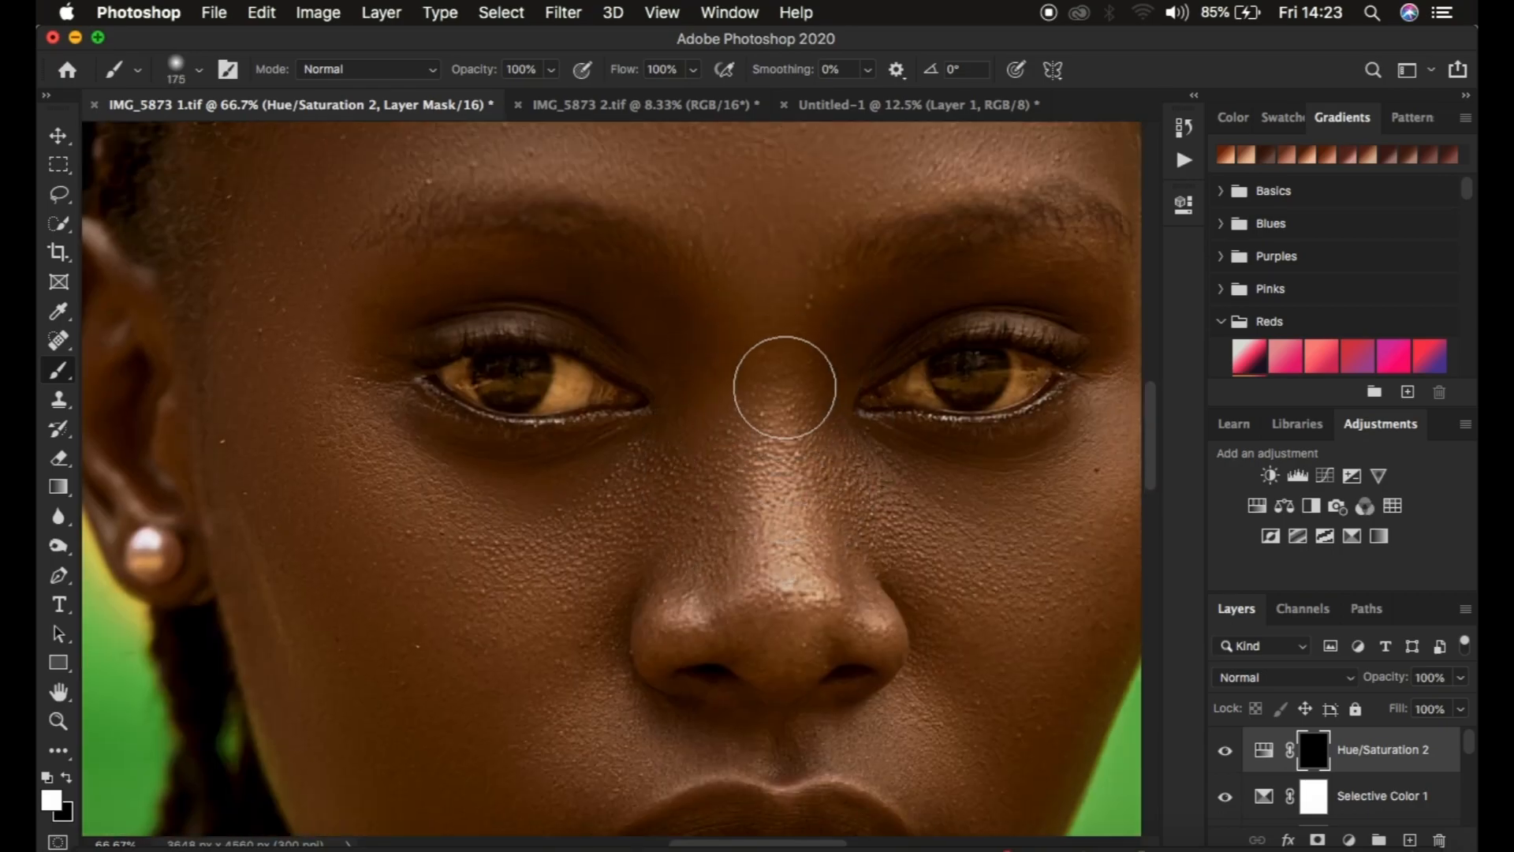
key(bracketleft)
key(bracketleft)
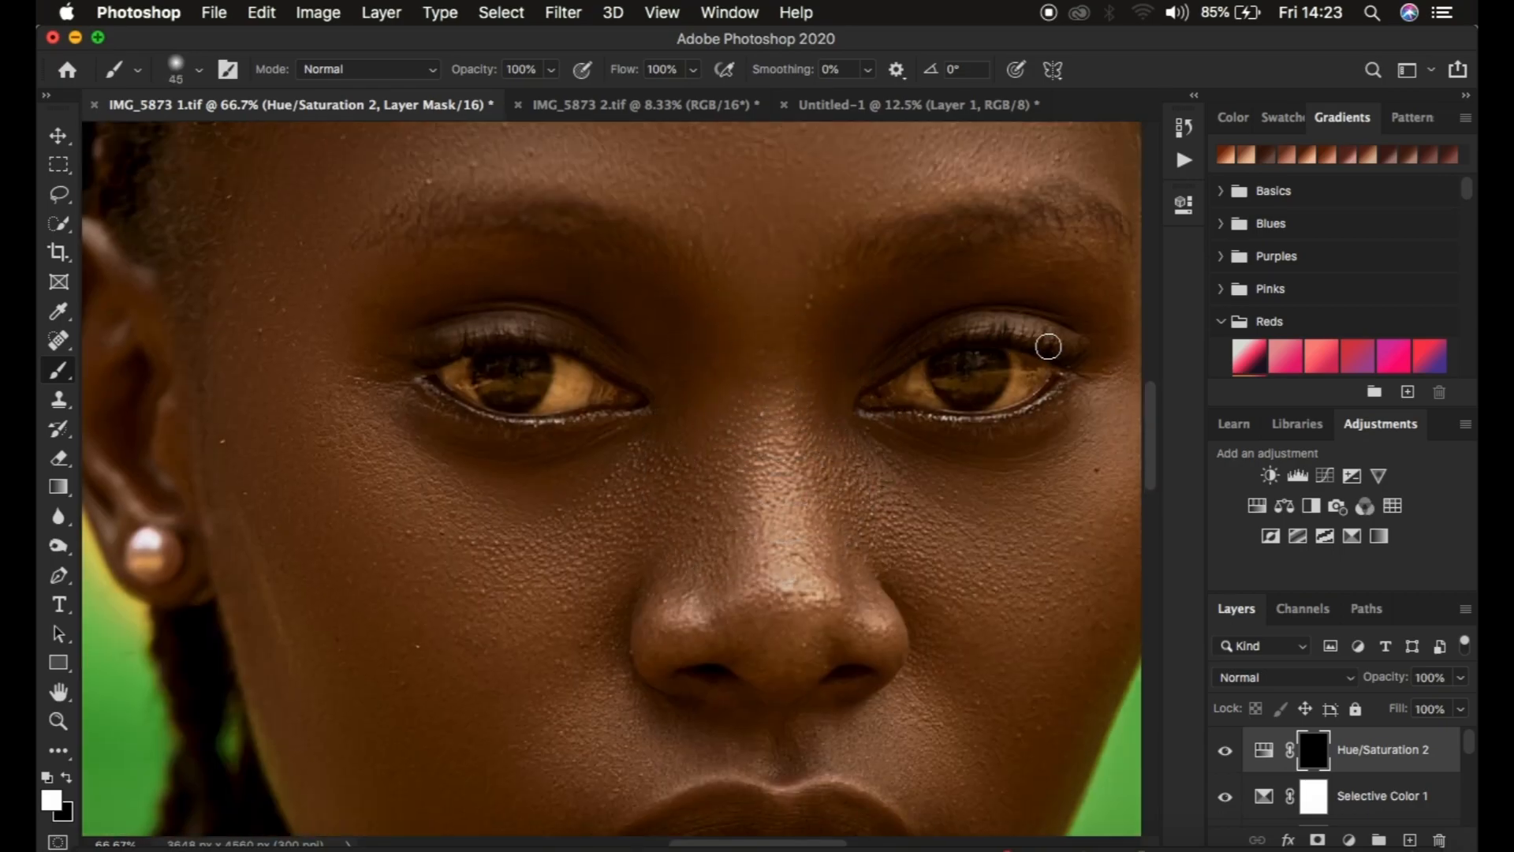
mouse_move(1017, 358)
mouse_down()
mouse_move(999, 402)
mouse_move(1017, 362)
mouse_move(1010, 392)
mouse_move(976, 403)
mouse_move(922, 395)
mouse_move(922, 362)
mouse_move(915, 383)
mouse_move(1028, 357)
mouse_up()
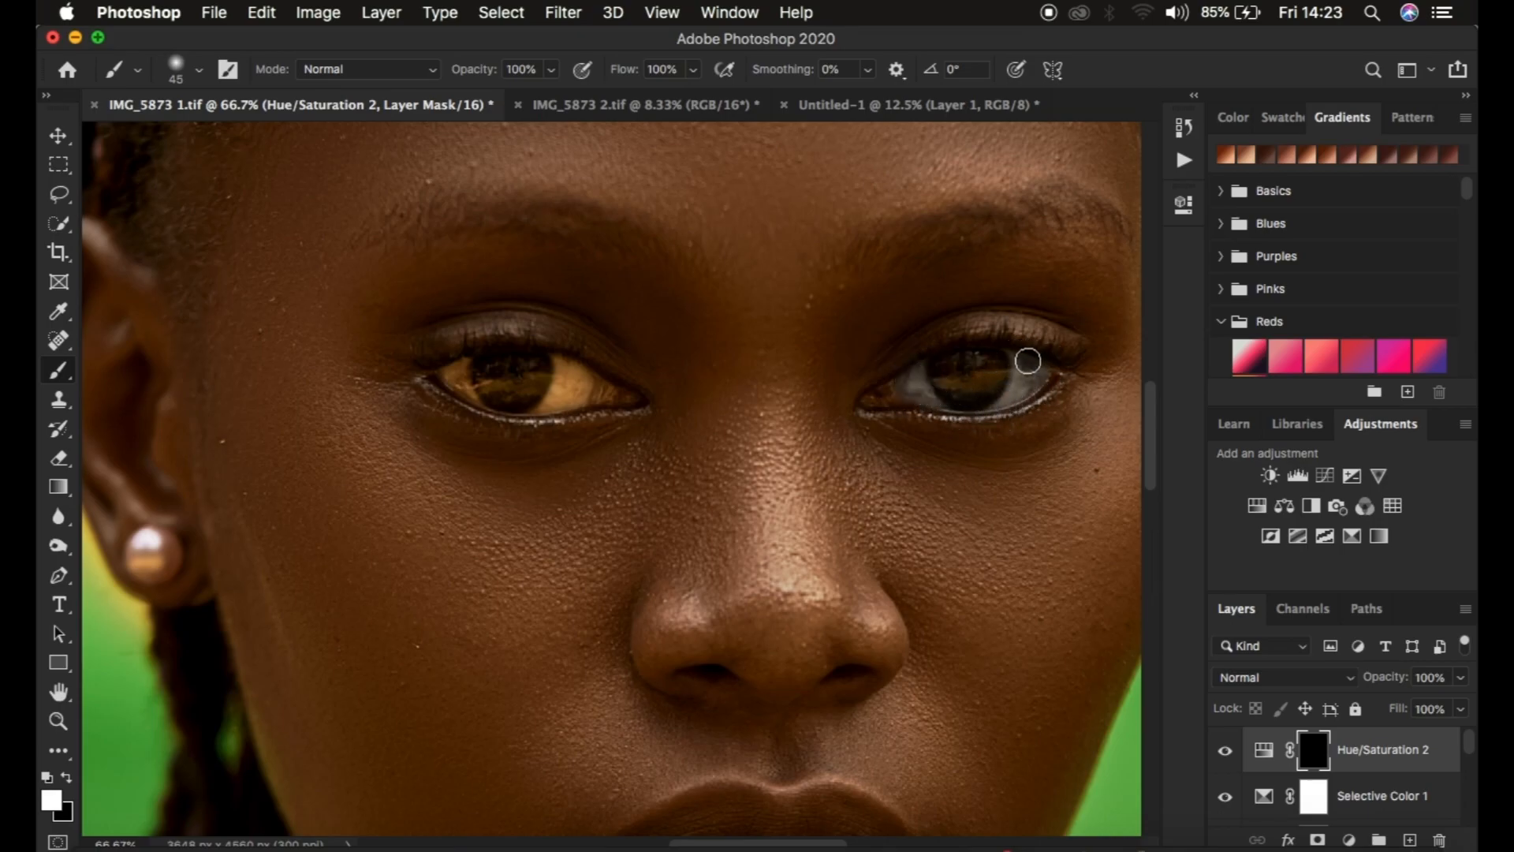
mouse_move(457, 378)
mouse_down()
mouse_move(466, 362)
mouse_move(466, 395)
mouse_move(561, 362)
mouse_move(552, 379)
mouse_move(578, 378)
mouse_move(549, 404)
mouse_up()
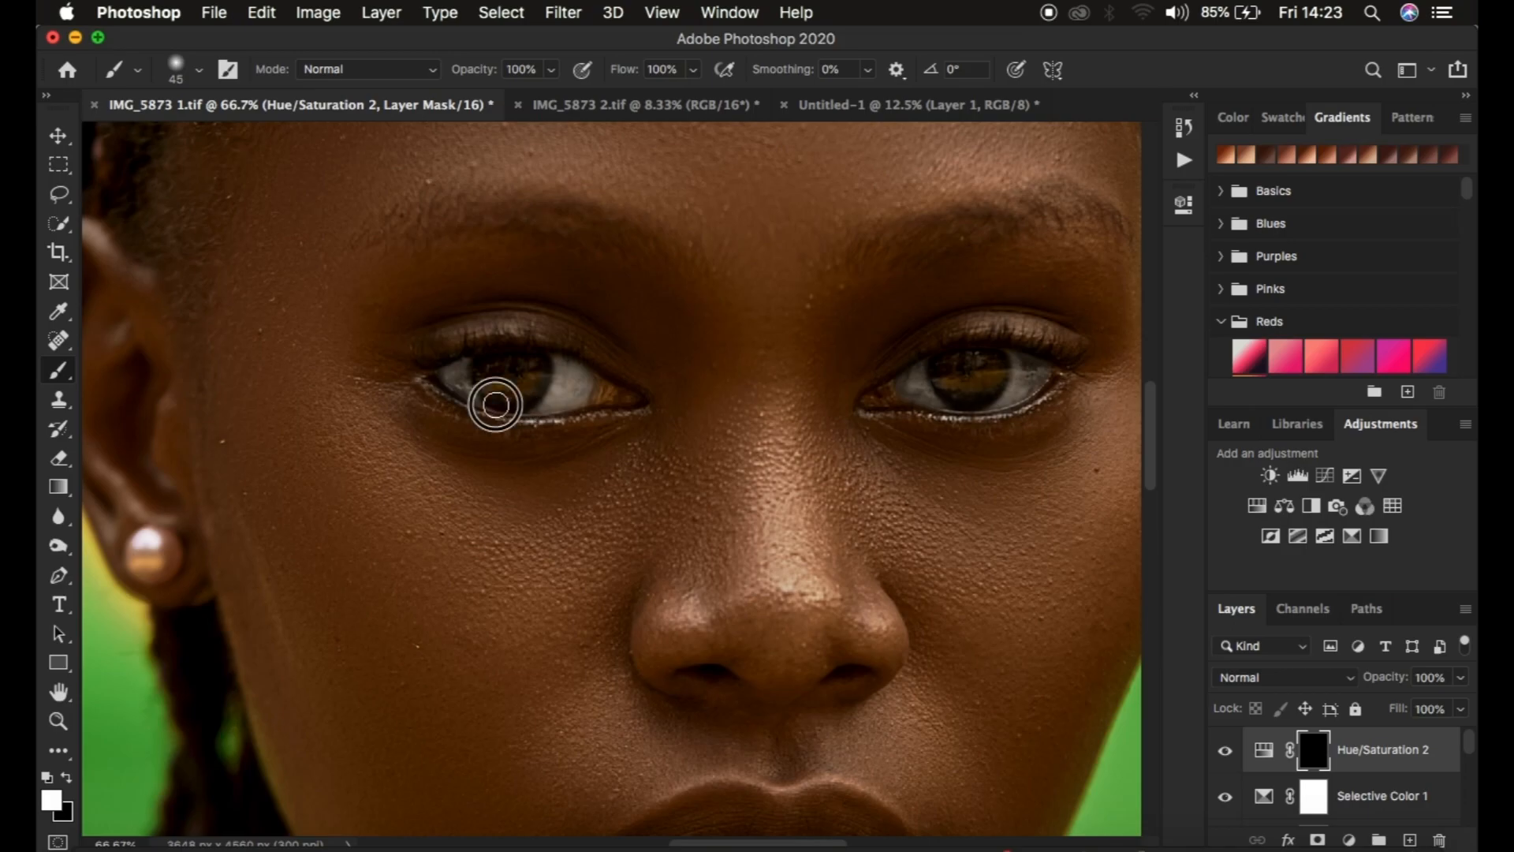
Paint a test stroke on the skin beside the eye and erase it by painting black on the mask
drag(303, 347, 352, 481)
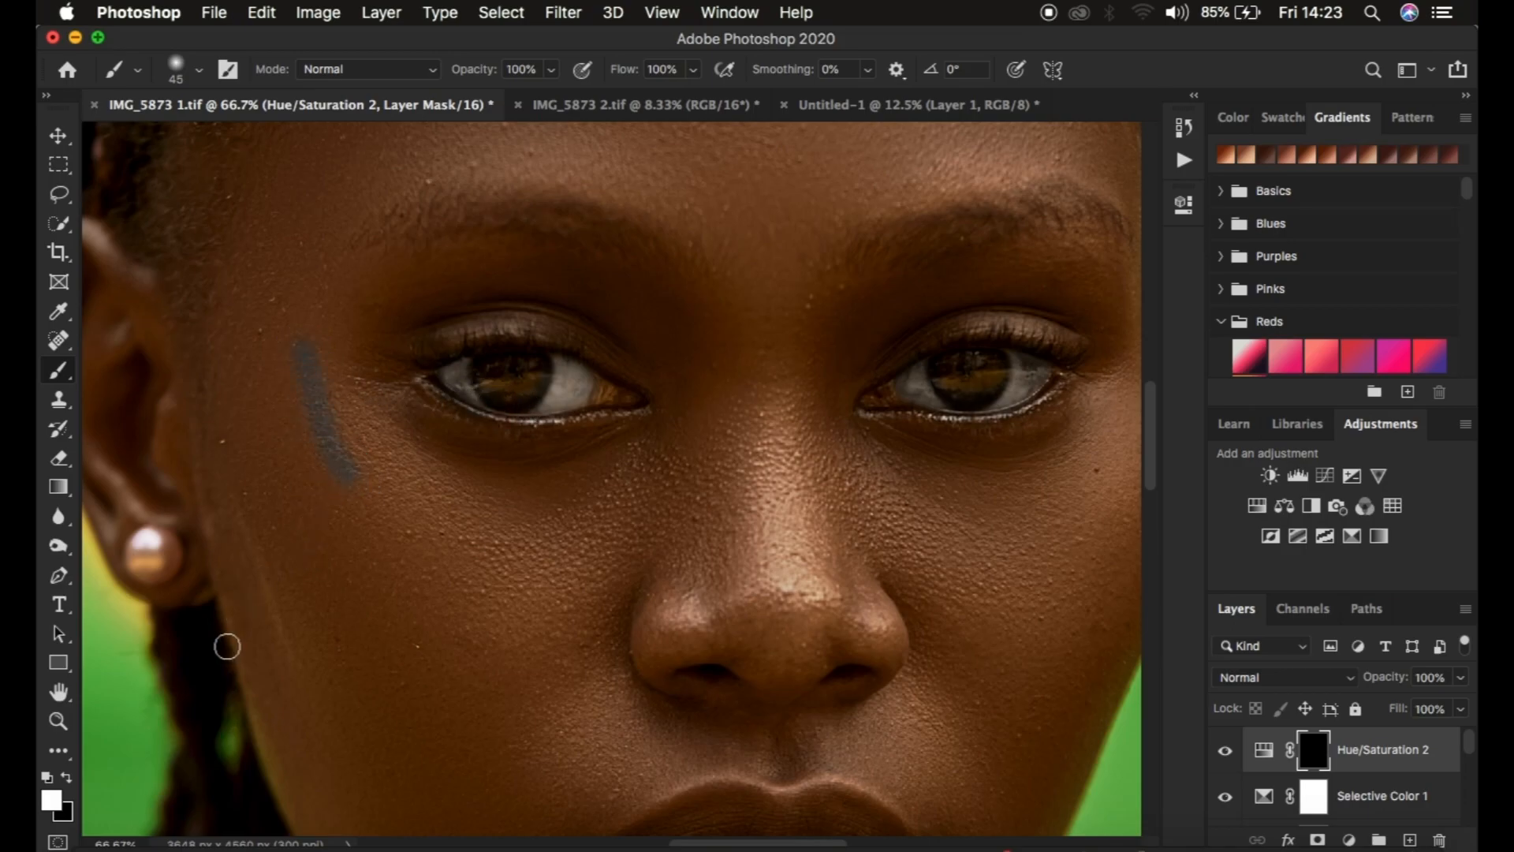
click(68, 778)
mouse_move(351, 463)
mouse_down()
mouse_move(324, 435)
mouse_move(325, 480)
mouse_move(324, 393)
mouse_up()
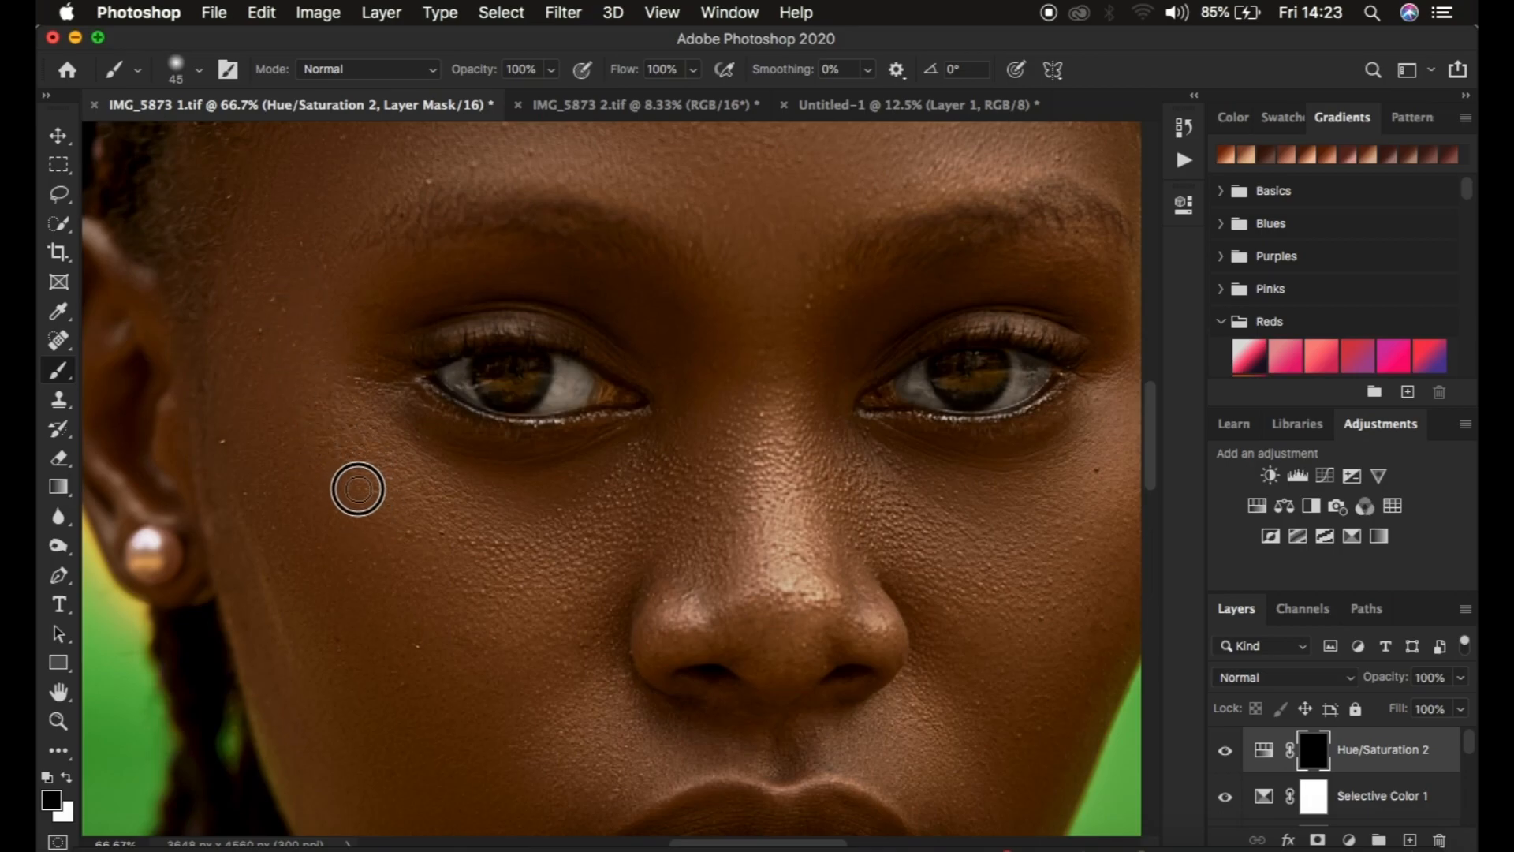
Clean up the mask below the eye nearest the visible ear with black, and repaint that eye's white area with white
drag(447, 402, 511, 440)
key(x)
mouse_move(474, 389)
mouse_down()
mouse_move(450, 371)
mouse_move(463, 382)
mouse_up()
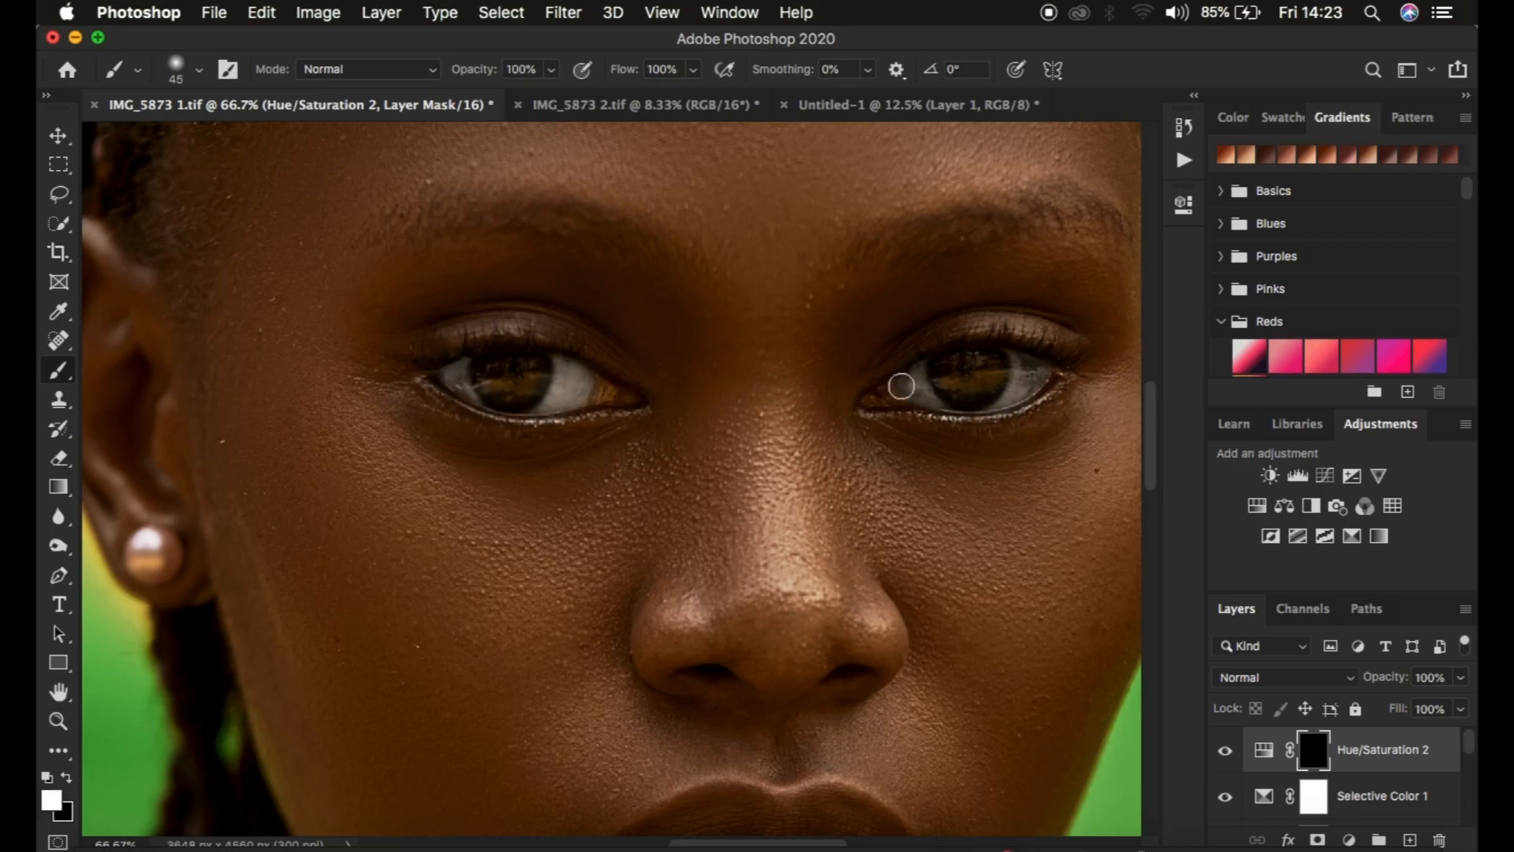
Desaturate the teeth by painting white over them on the Hue/Saturation mask
scroll(879, 659, down, 5)
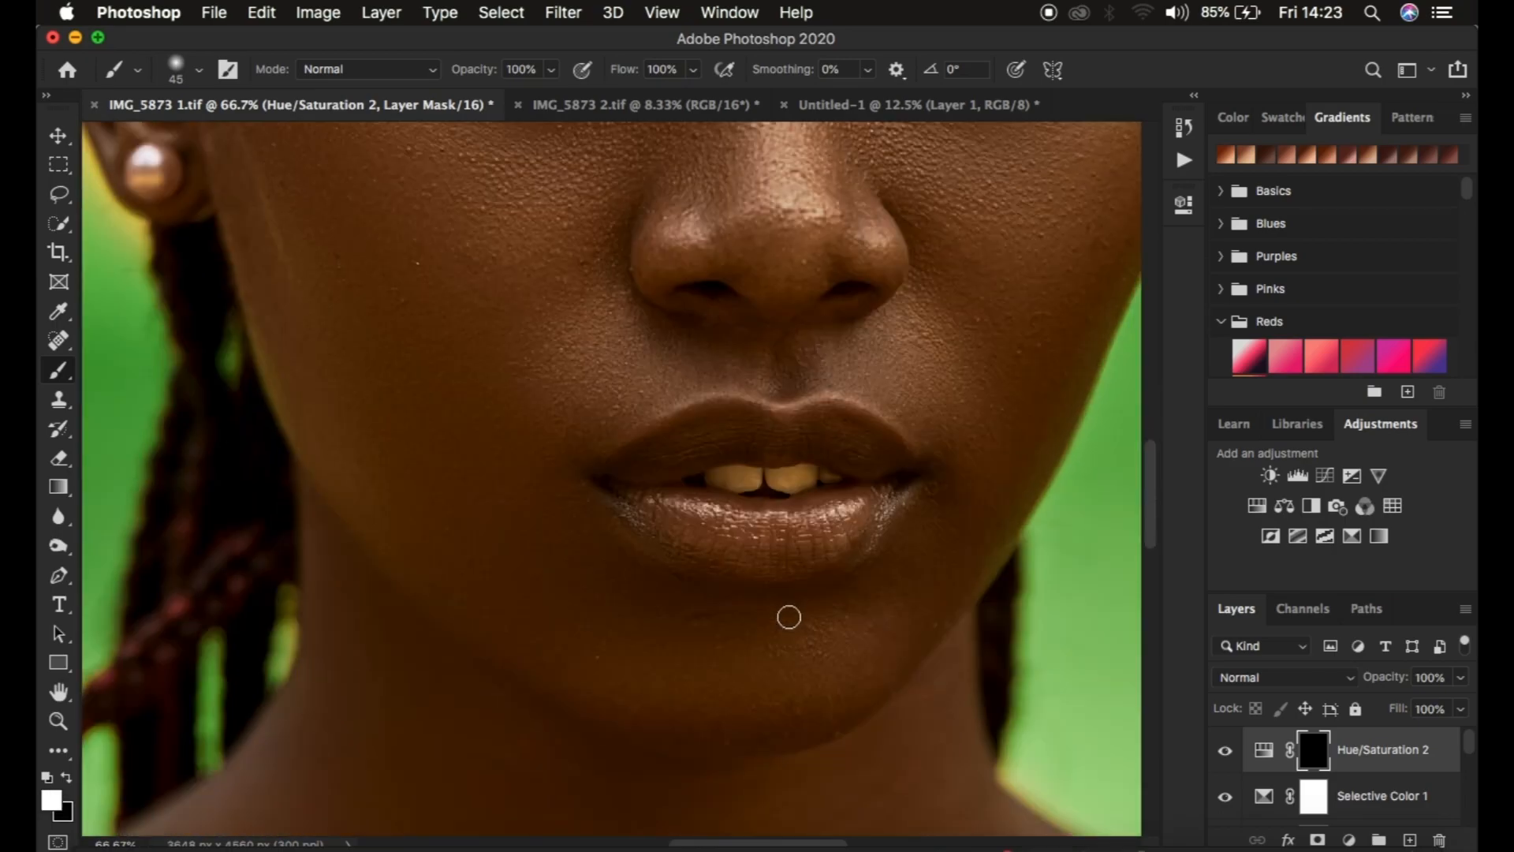
mouse_move(720, 484)
mouse_down()
mouse_move(778, 482)
mouse_move(725, 479)
mouse_move(822, 476)
mouse_move(718, 478)
mouse_up()
key(super+minus)
key(super+minus)
key(super+minus)
key(super+minus)
key(super+minus)
key(super+minus)
key(super+minus)
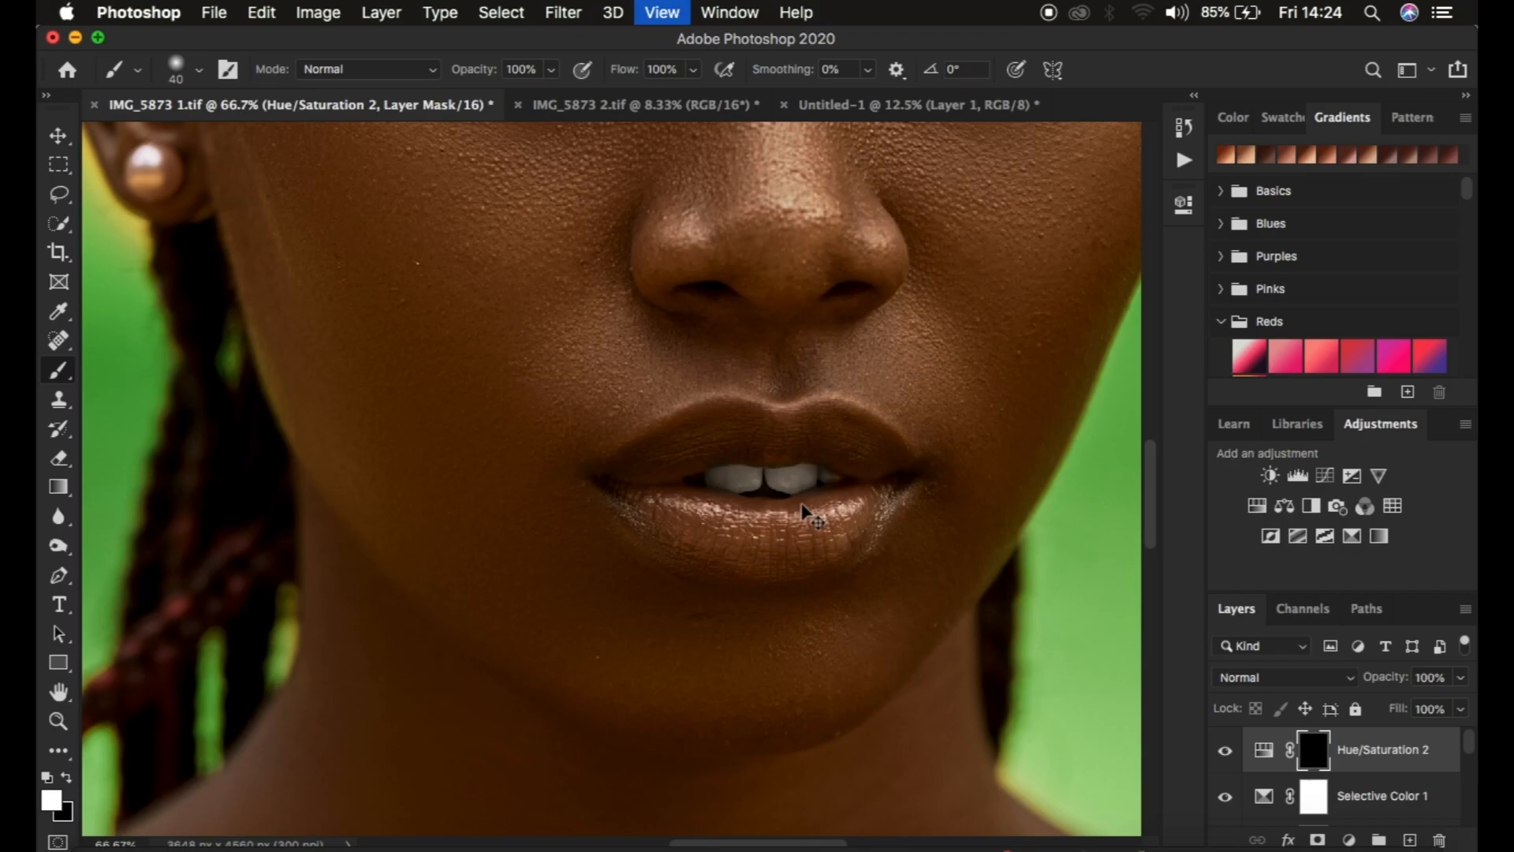
Compare the graded portrait with the original by repeatedly hiding and restoring all layers above the Background layer
key(super+plus)
key(super+plus)
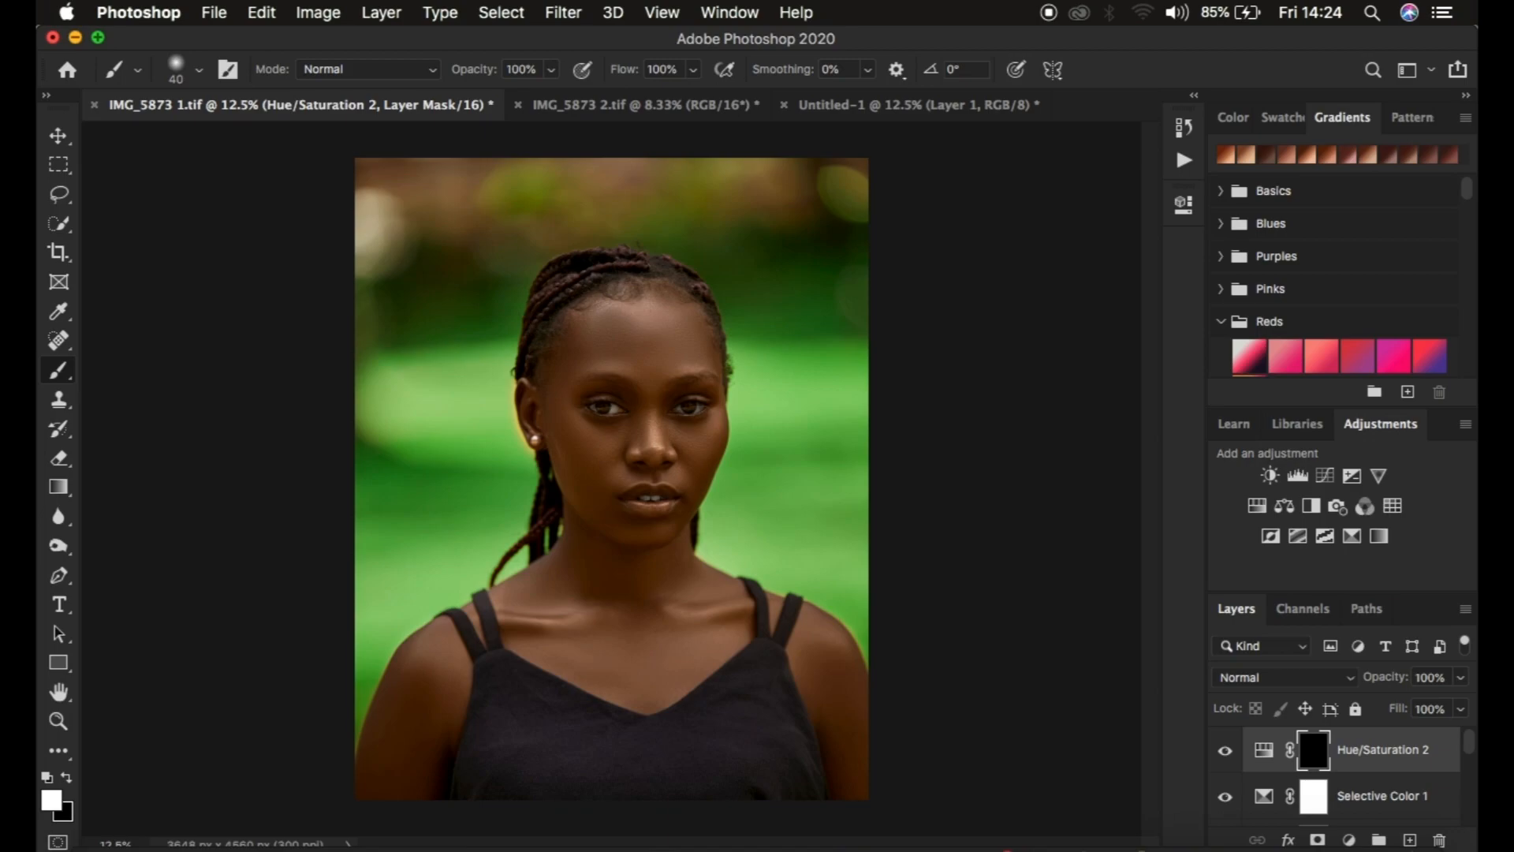
scroll(1364, 781, down, 5)
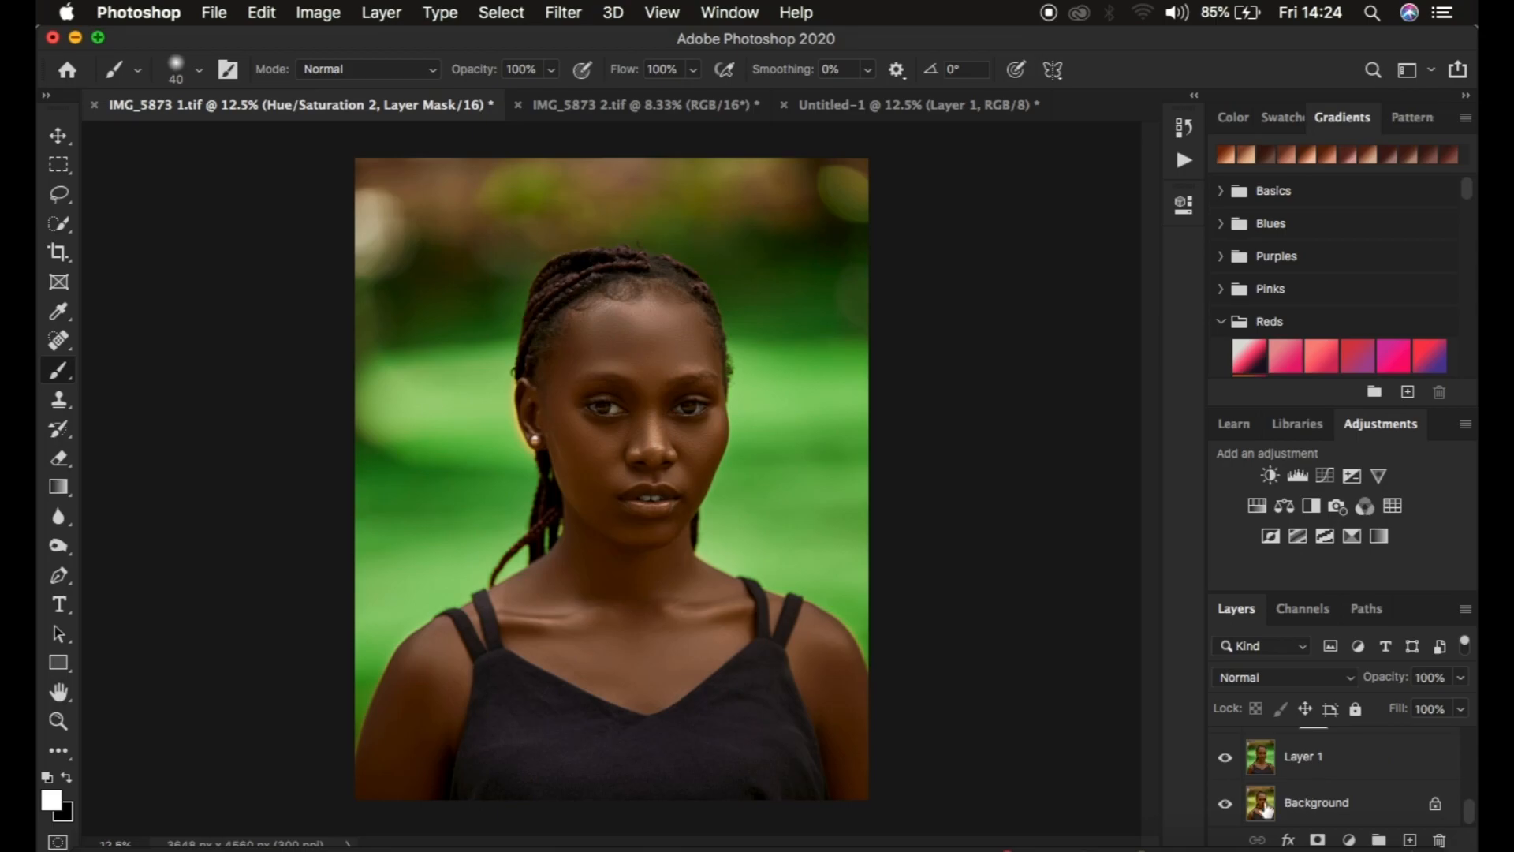
alt+click(1224, 806)
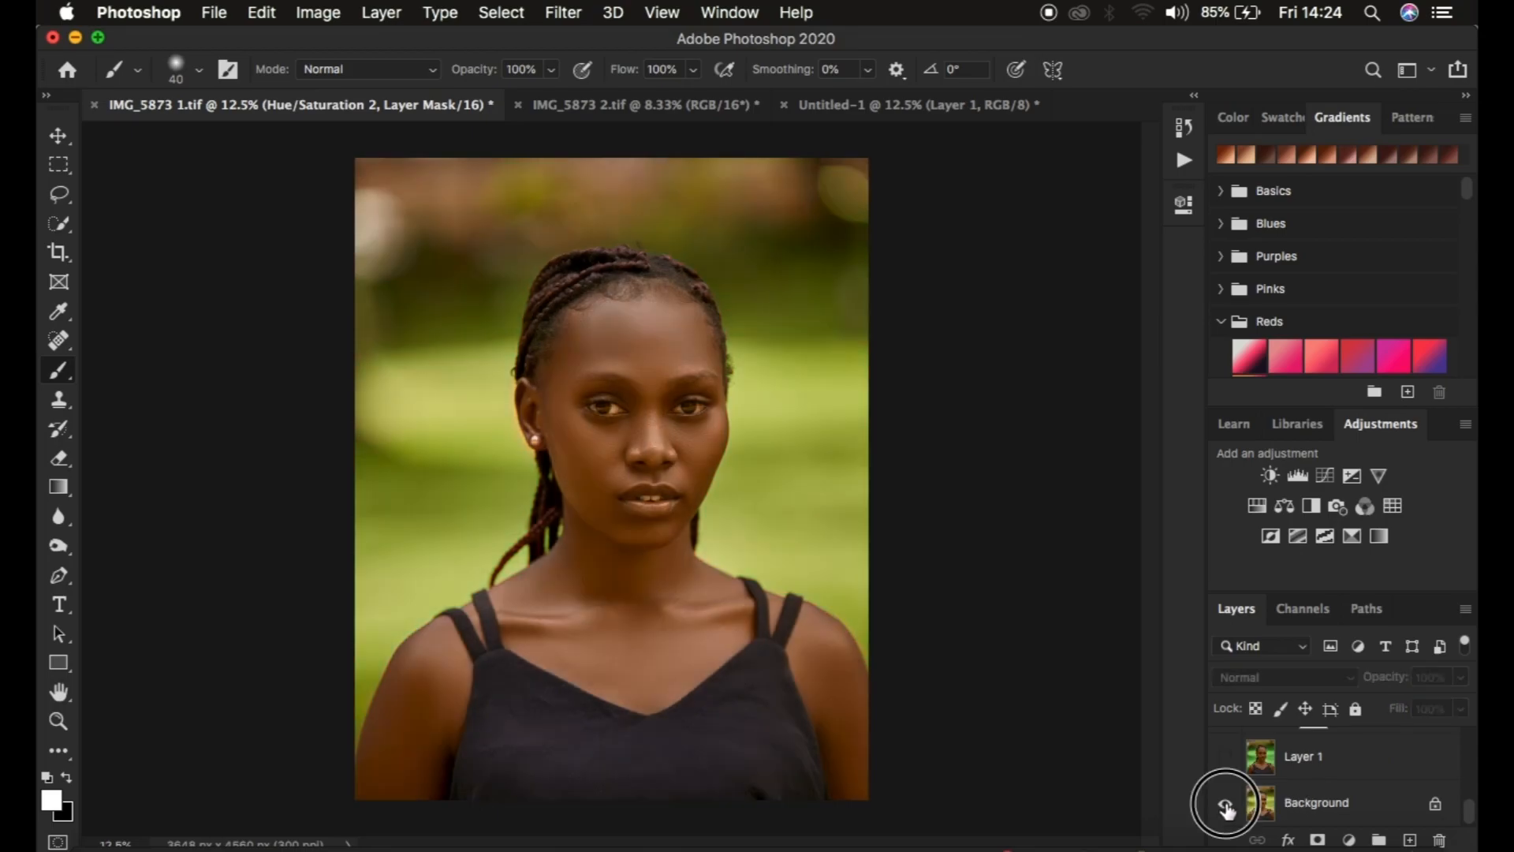
alt+click(1225, 806)
alt+click(1225, 805)
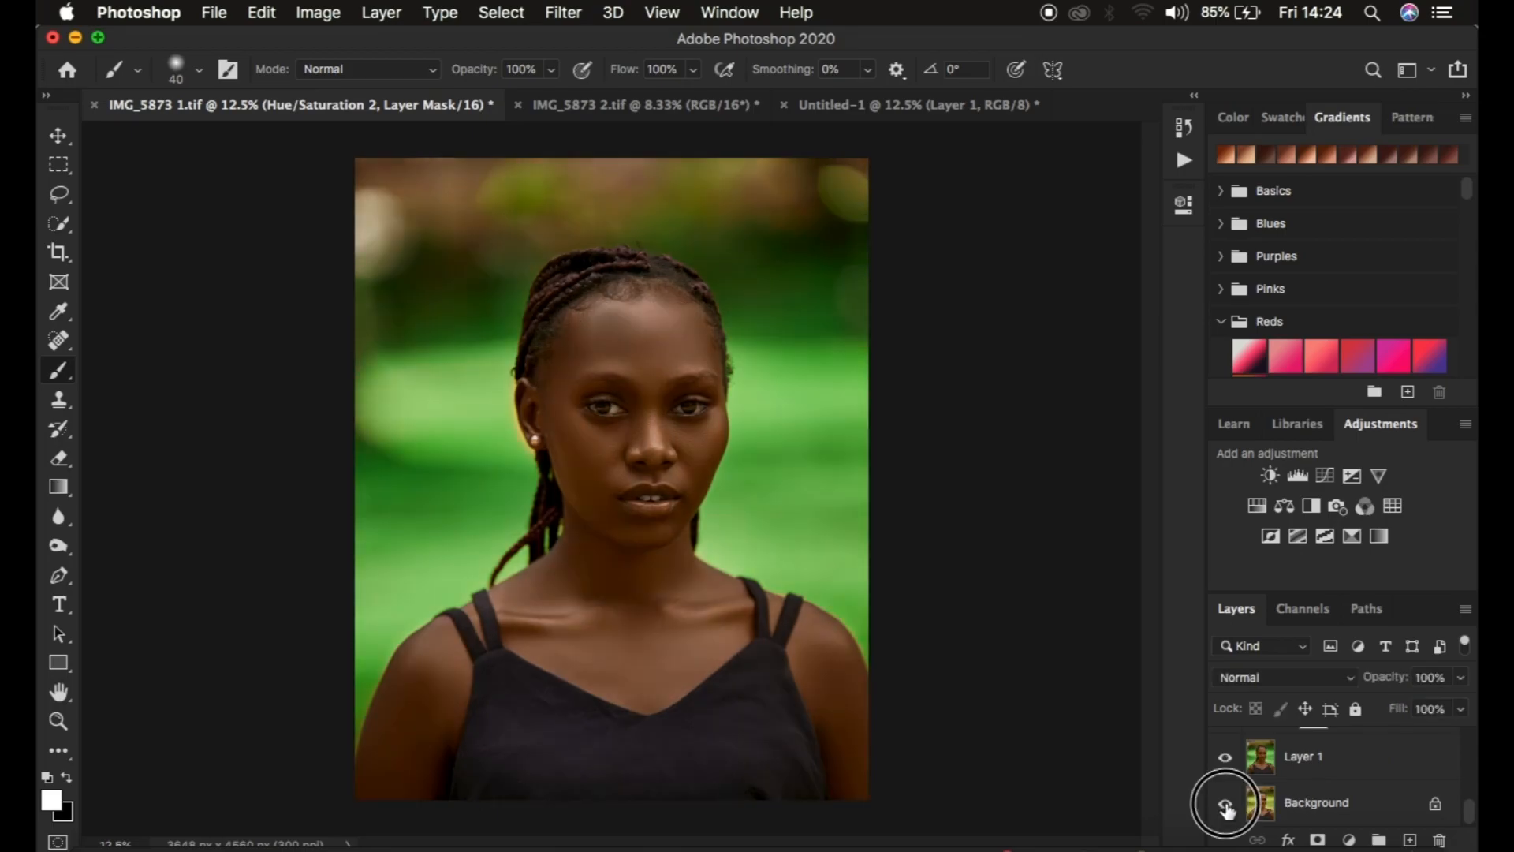
alt+click(1225, 806)
alt+click(1225, 806)
alt+click(1225, 806)
alt+click(1225, 805)
alt+click(1225, 806)
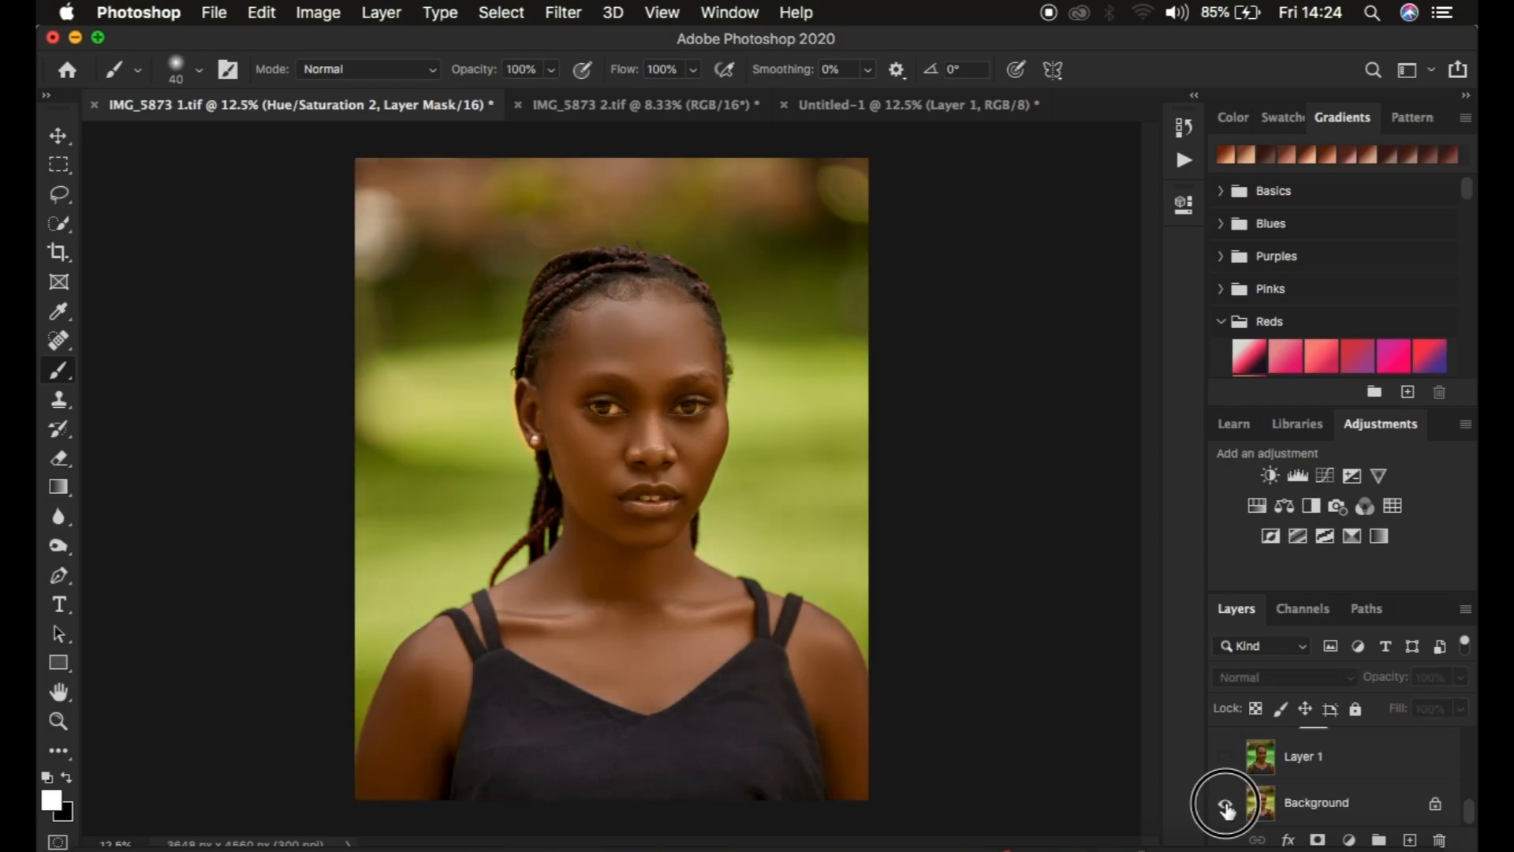
alt+click(1224, 806)
alt+click(1224, 805)
alt+click(1224, 806)
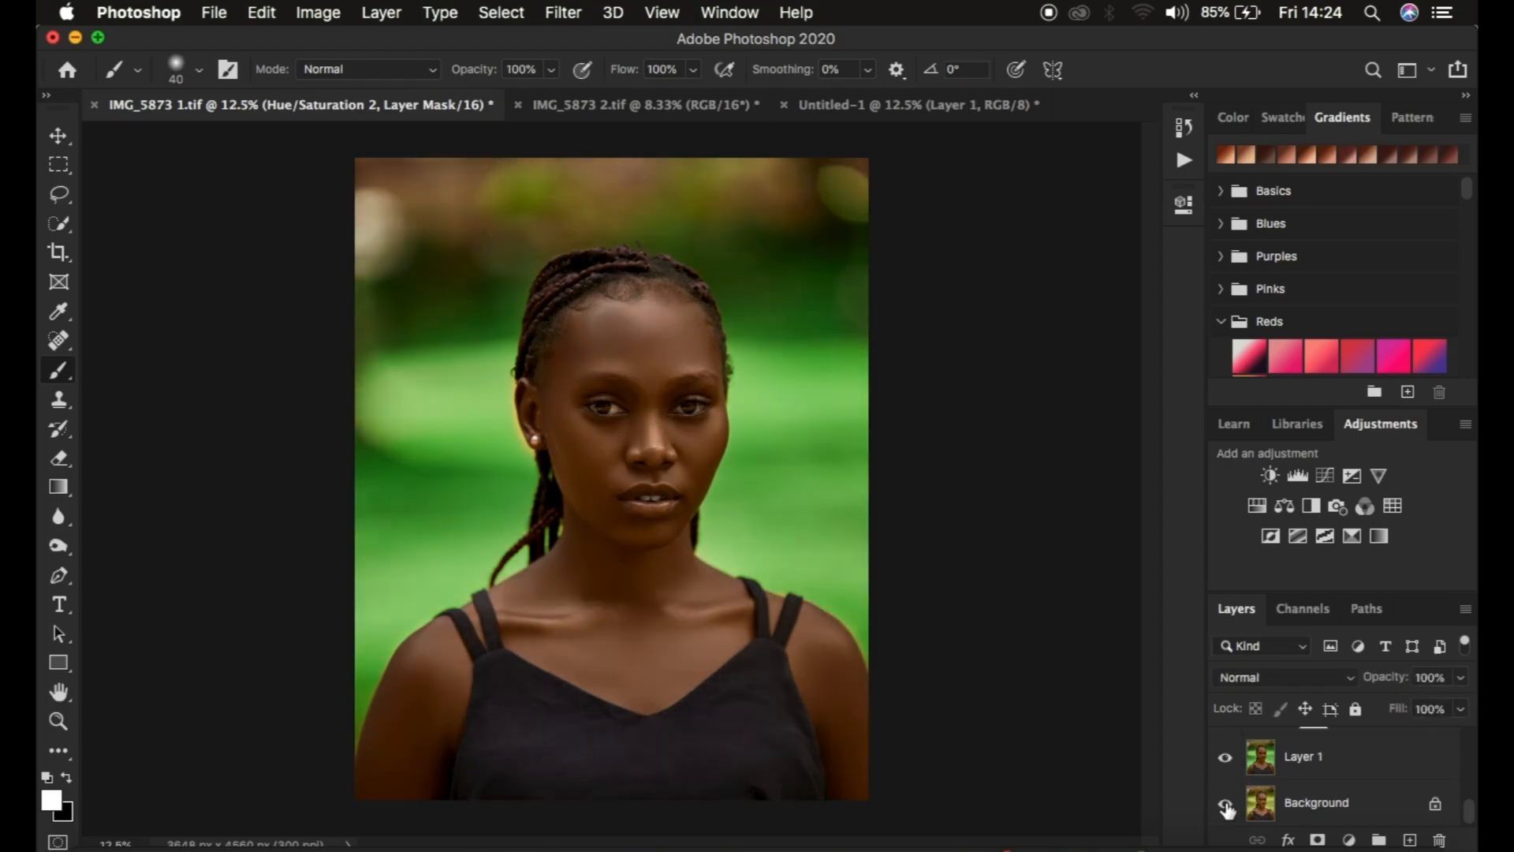